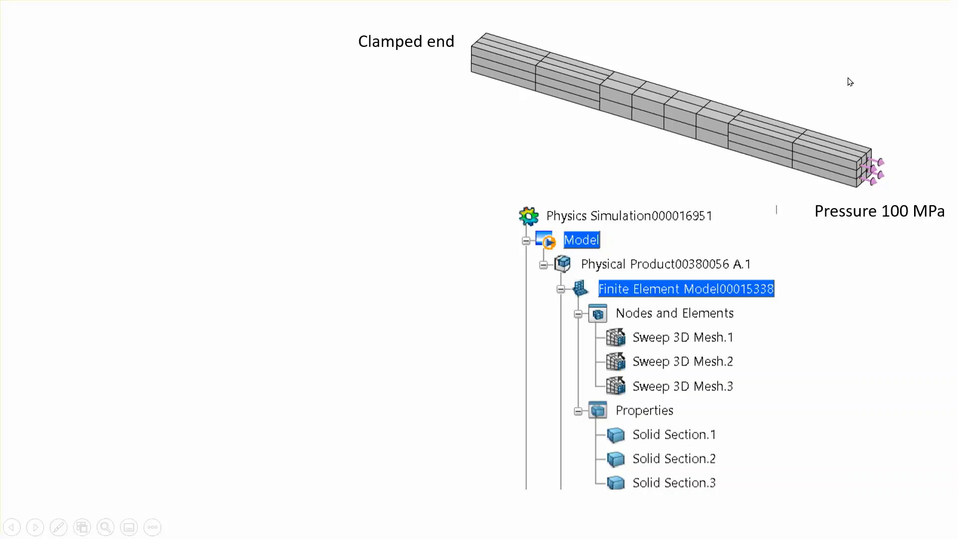
{"action": "left_click", "coordinate": [880, 73]}
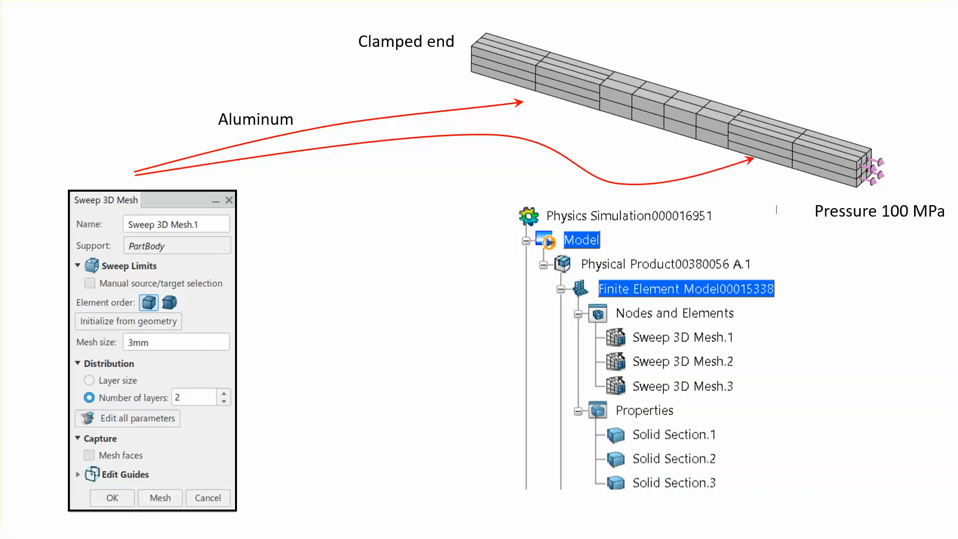
{"action": "left_click", "coordinate": [865, 3]}
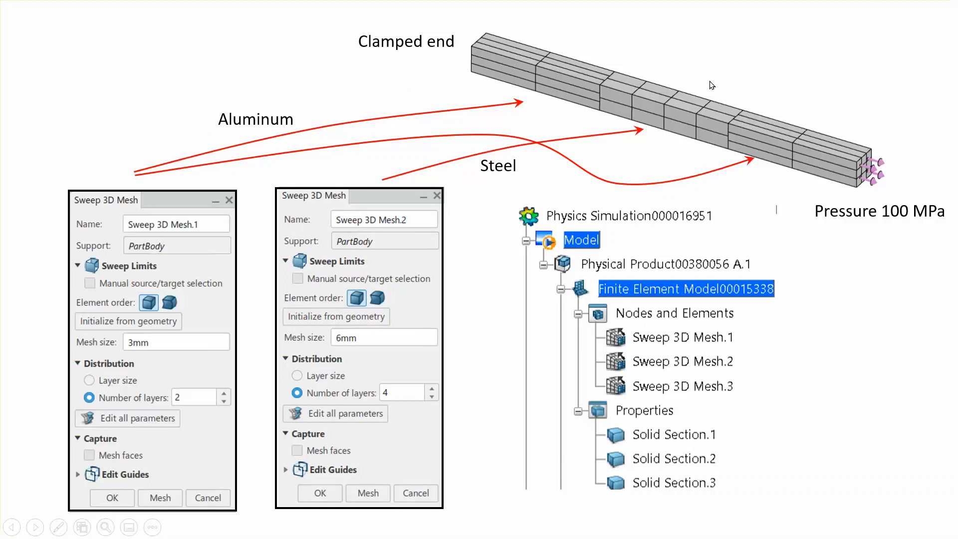
{"action": "left_click", "coordinate": [836, 12]}
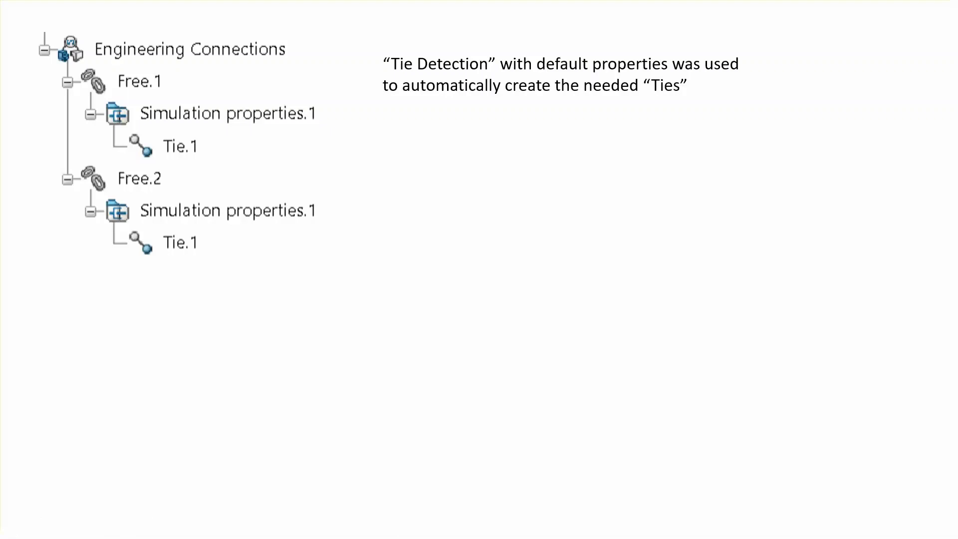
{"action": "left_click", "coordinate": [786, 171]}
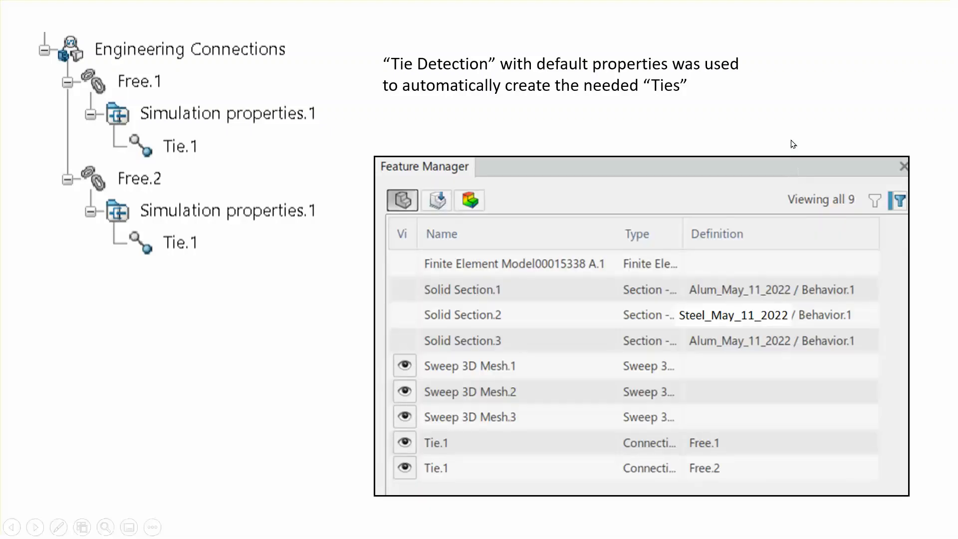
{"action": "left_click", "coordinate": [826, 87]}
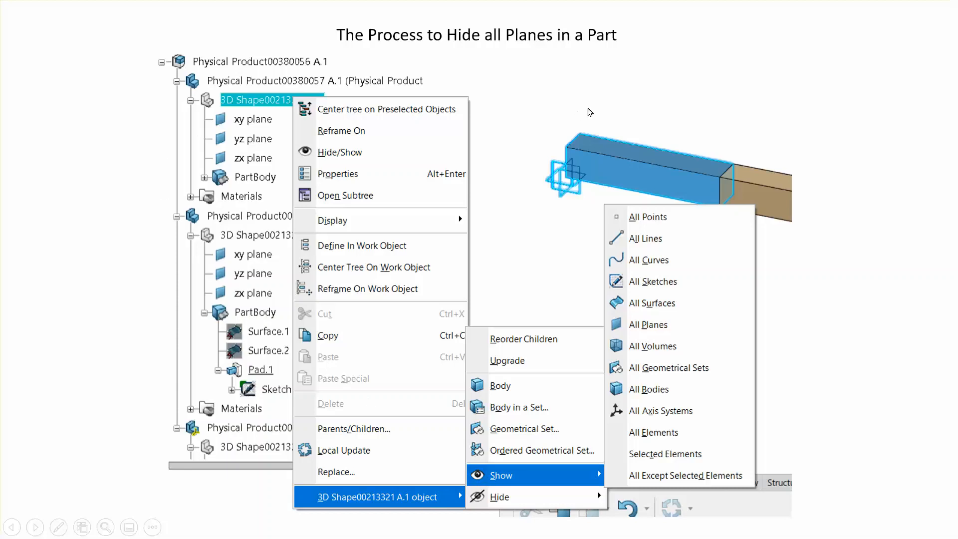
{"action": "left_click", "coordinate": [771, 94]}
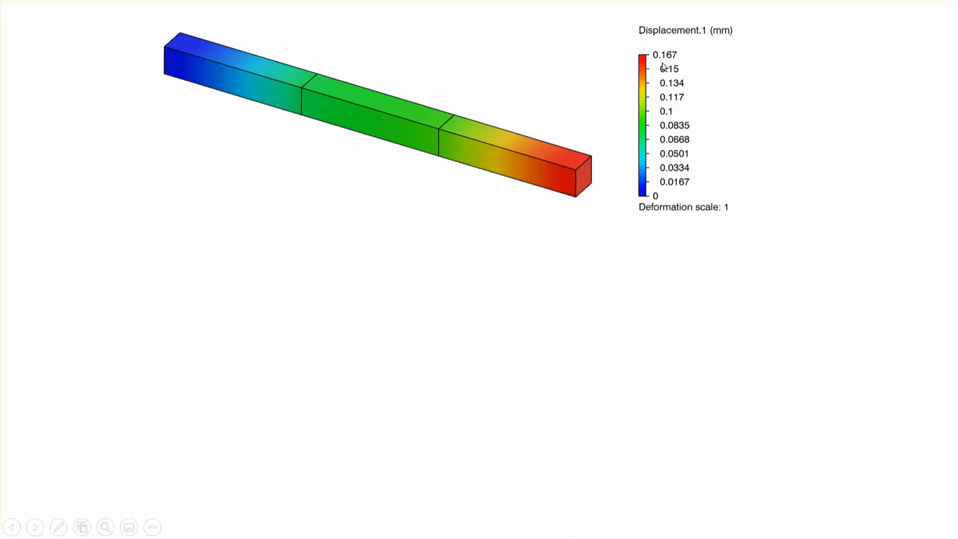
{"action": "left_click", "coordinate": [815, 112]}
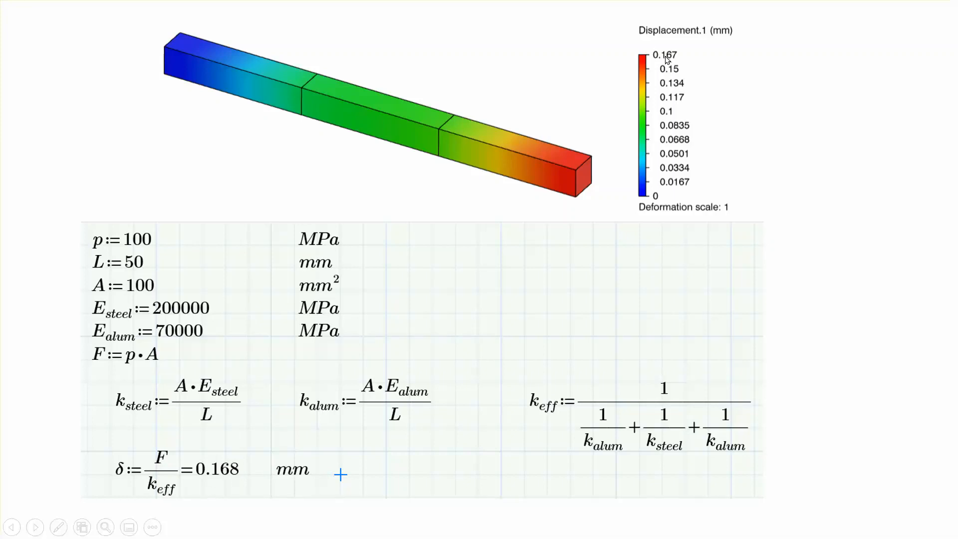
{"action": "left_click", "coordinate": [754, 90]}
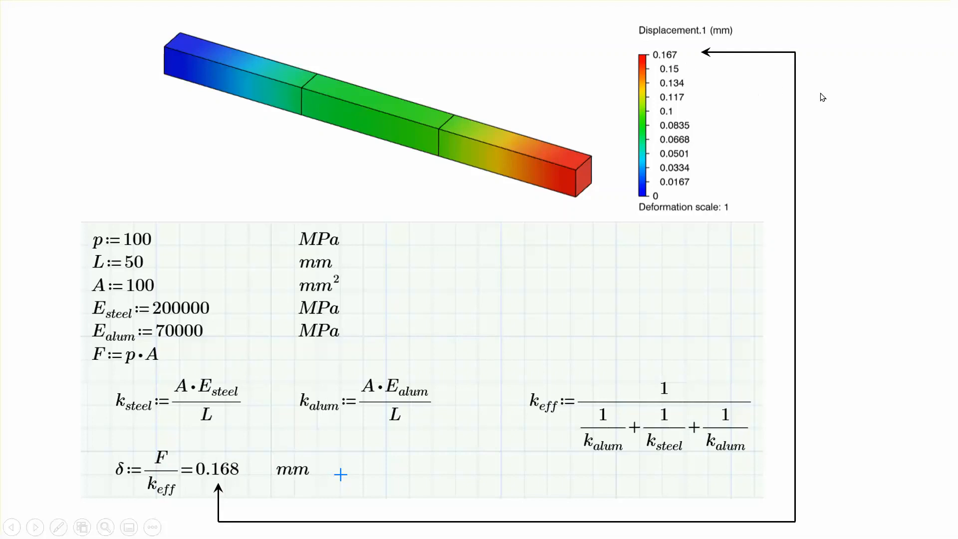
{"action": "left_click", "coordinate": [851, 106]}
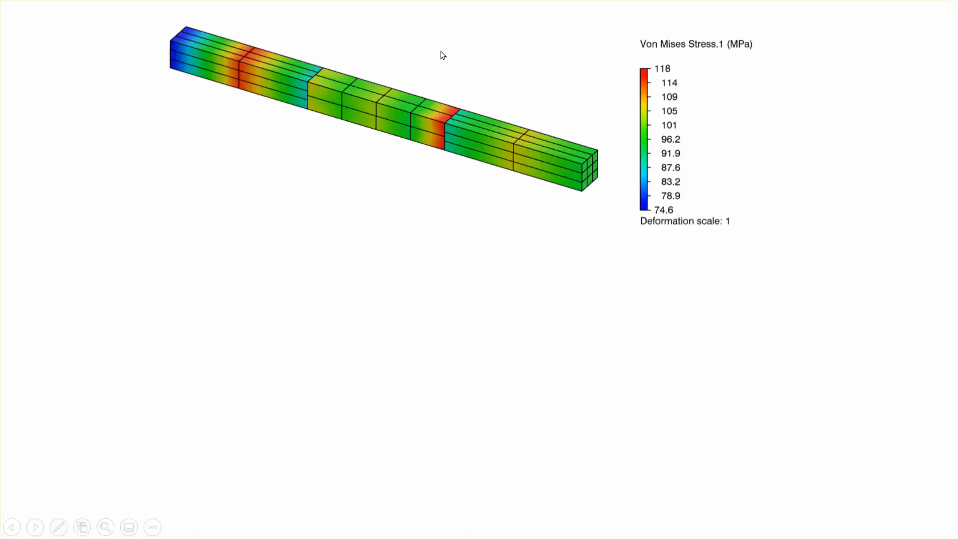
{"action": "left_click", "coordinate": [842, 168]}
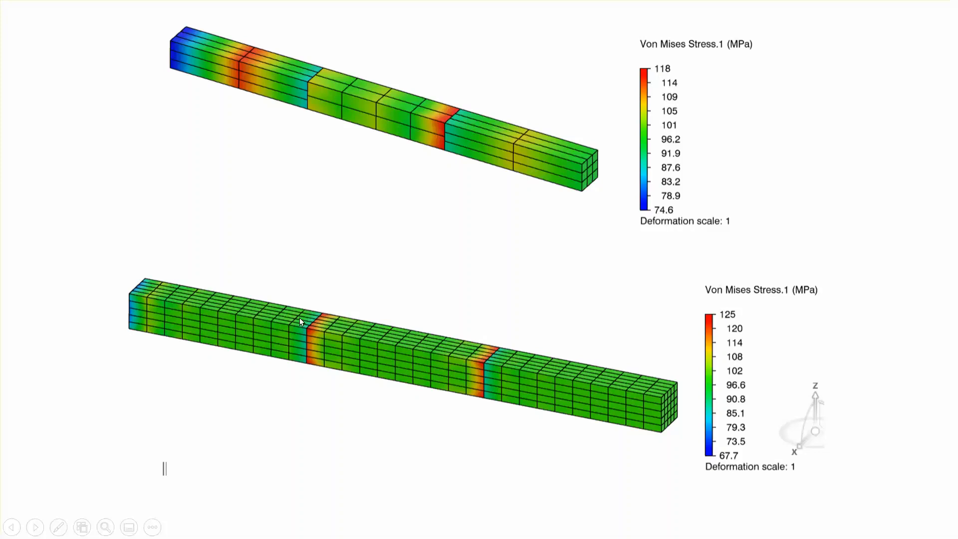
{"action": "left_click", "coordinate": [338, 248]}
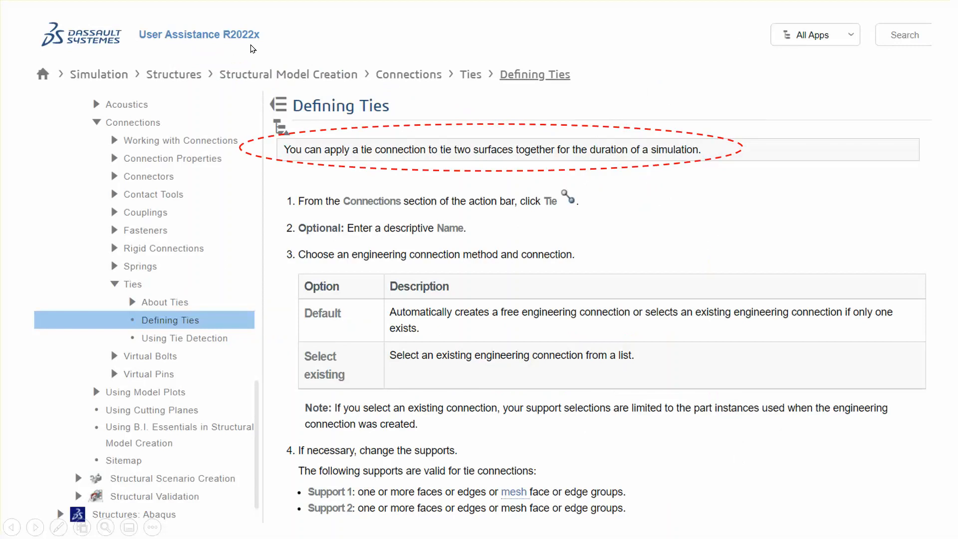
{"action": "left_click", "coordinate": [705, 235]}
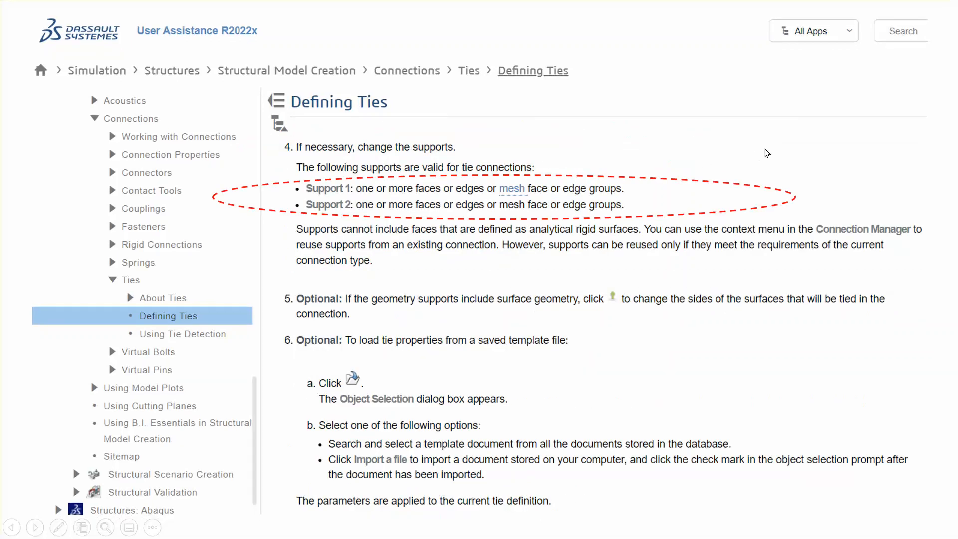
{"action": "left_click", "coordinate": [767, 153]}
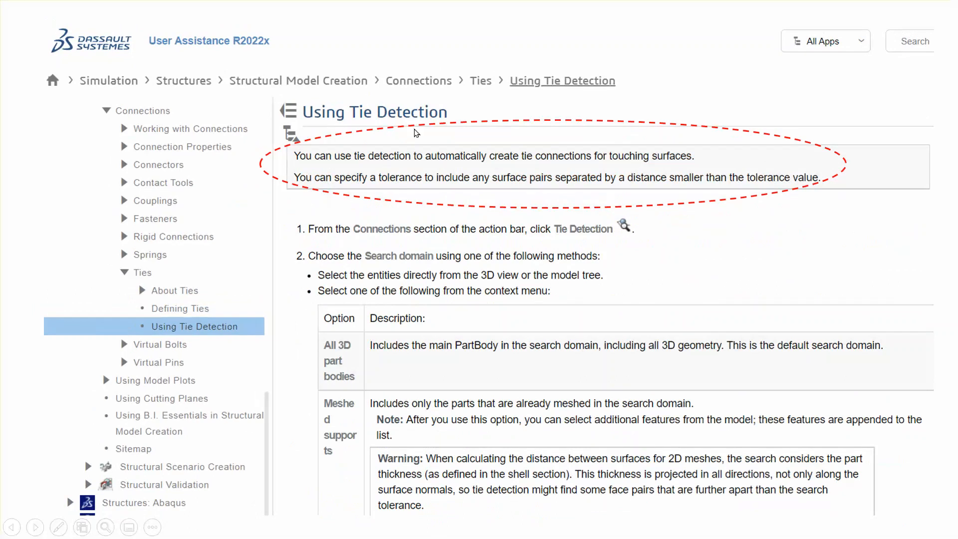
{"action": "left_click", "coordinate": [812, 256]}
{"action": "left_click", "coordinate": [806, 249]}
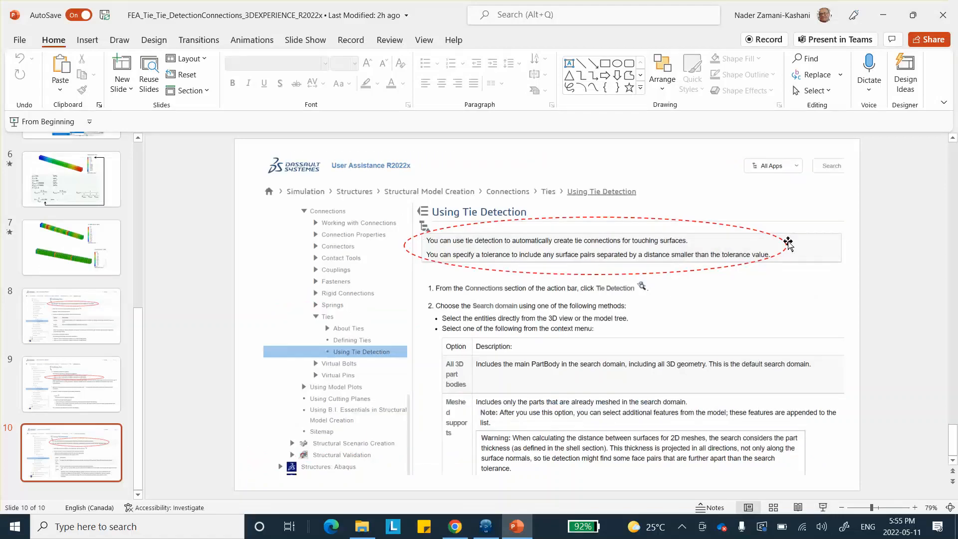
{"action": "left_click", "coordinate": [883, 15]}
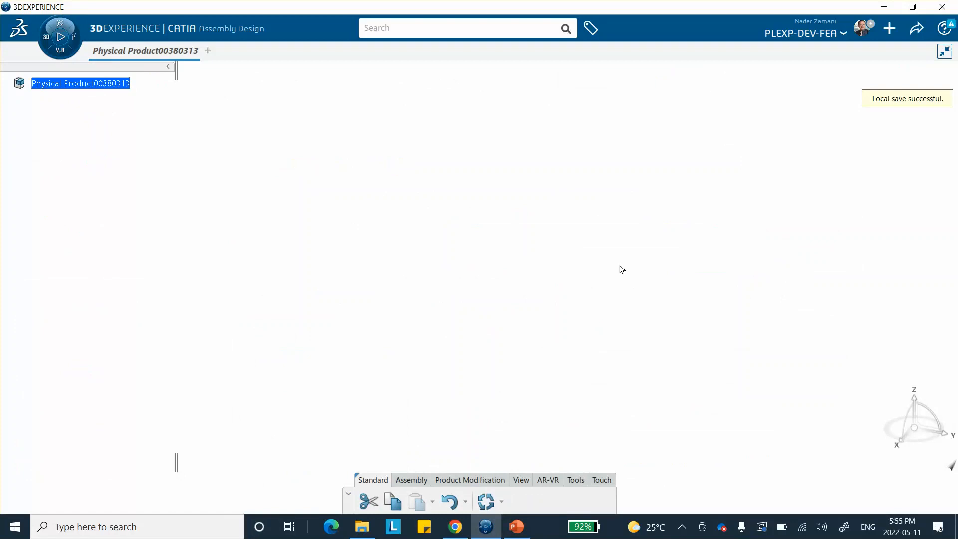
{"action": "left_click", "coordinate": [49, 40]}
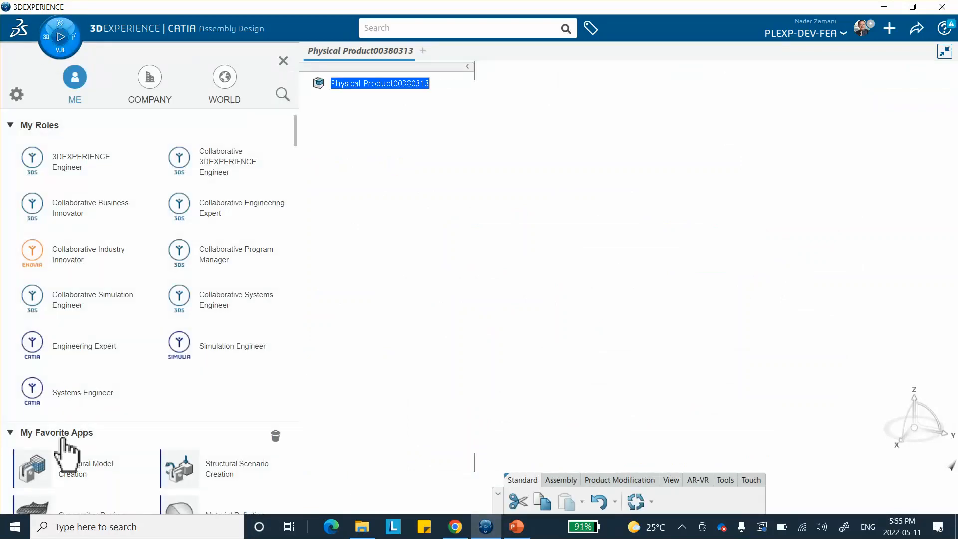
{"action": "scroll", "coordinate": [64, 452], "scroll_direction": "down", "scroll_amount": 3}
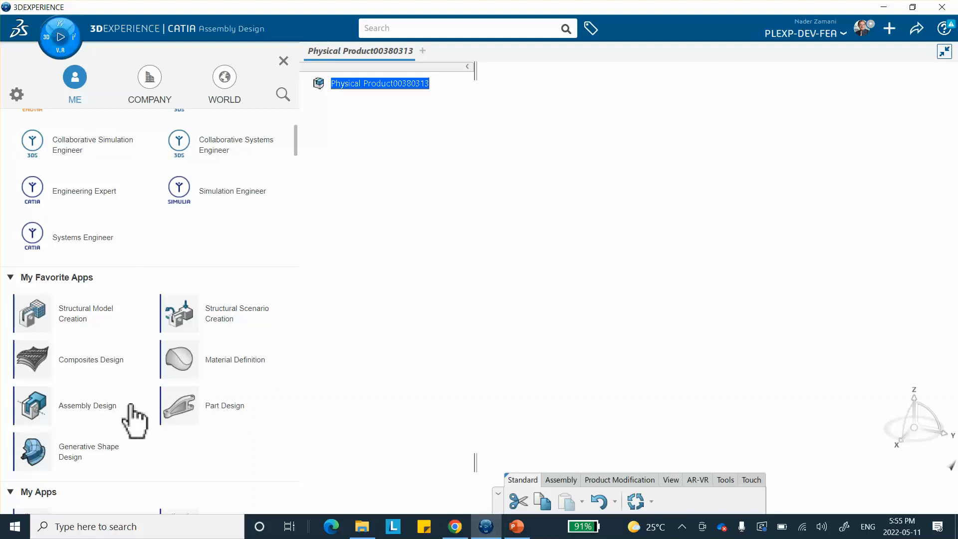
{"action": "left_click", "coordinate": [284, 61]}
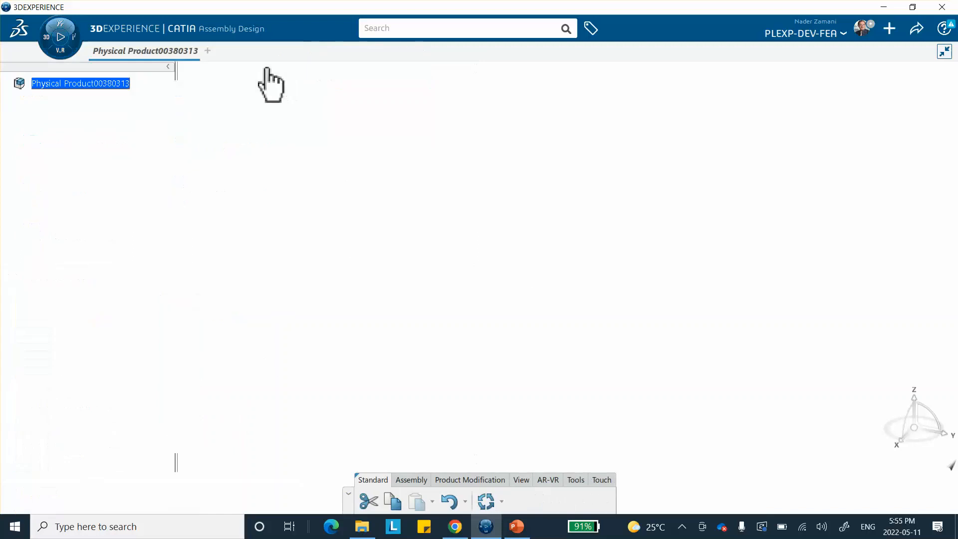
Insert a new 3D Part under the root physical product
{"action": "right_click", "coordinate": [74, 84]}
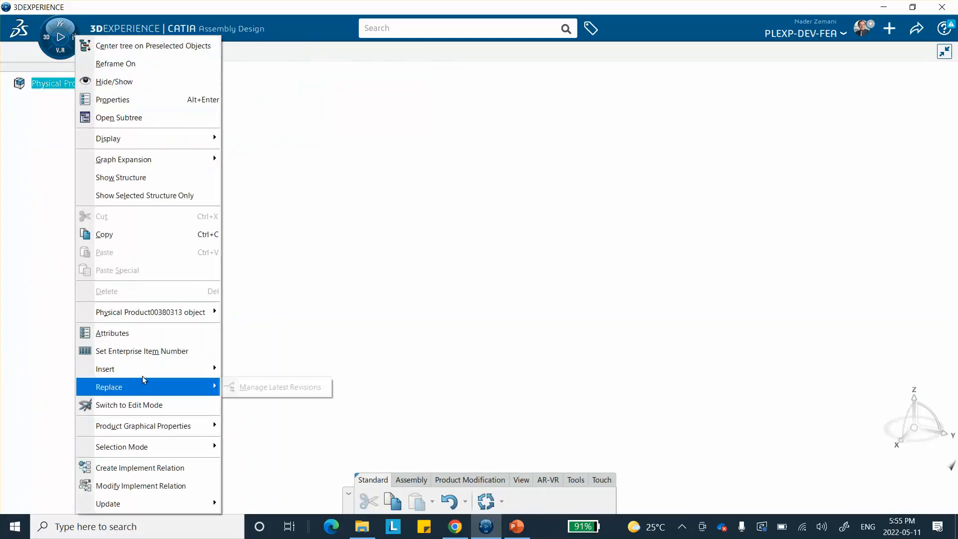
{"action": "mouse_move", "coordinate": [150, 369]}
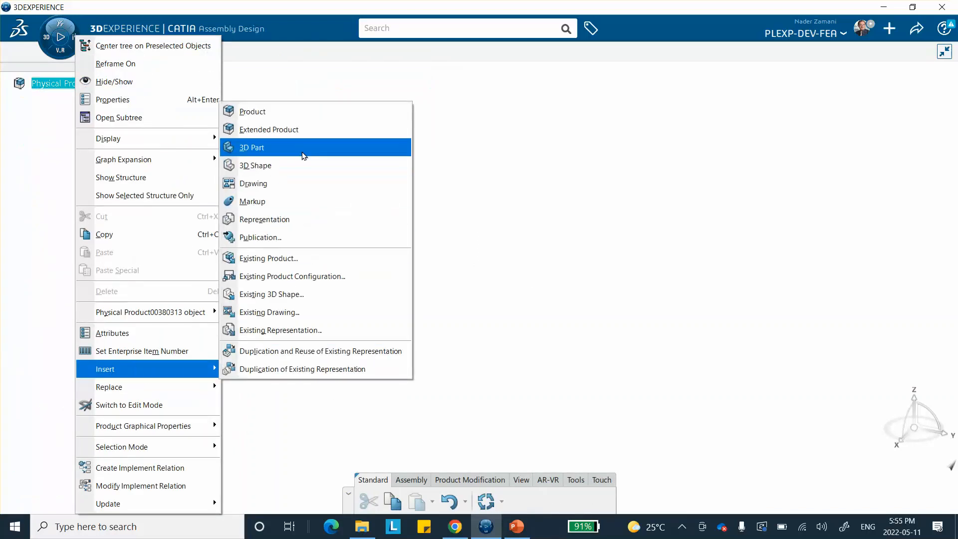
{"action": "left_click", "coordinate": [322, 147]}
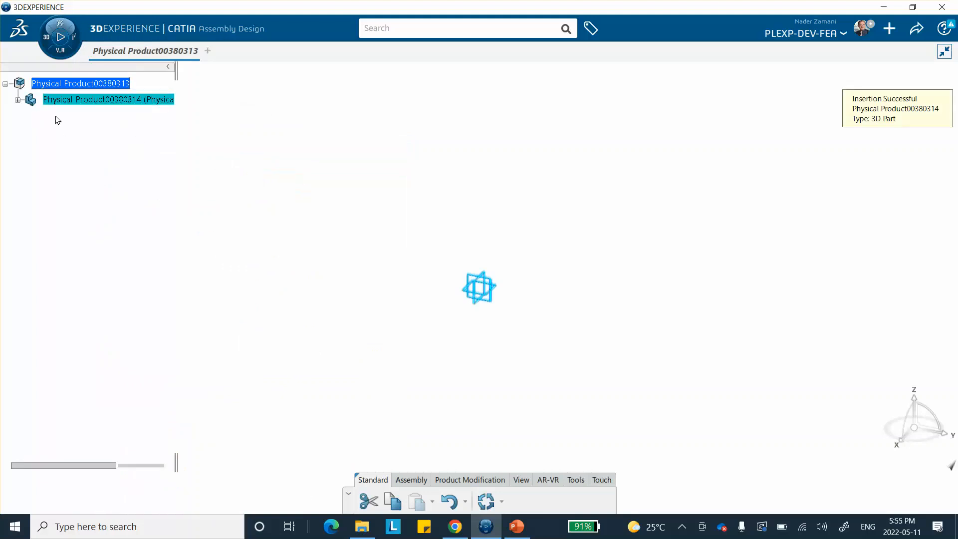
Rename the inserted part's title by adding the prefix left_block_ in its properties
{"action": "left_click", "coordinate": [18, 100]}
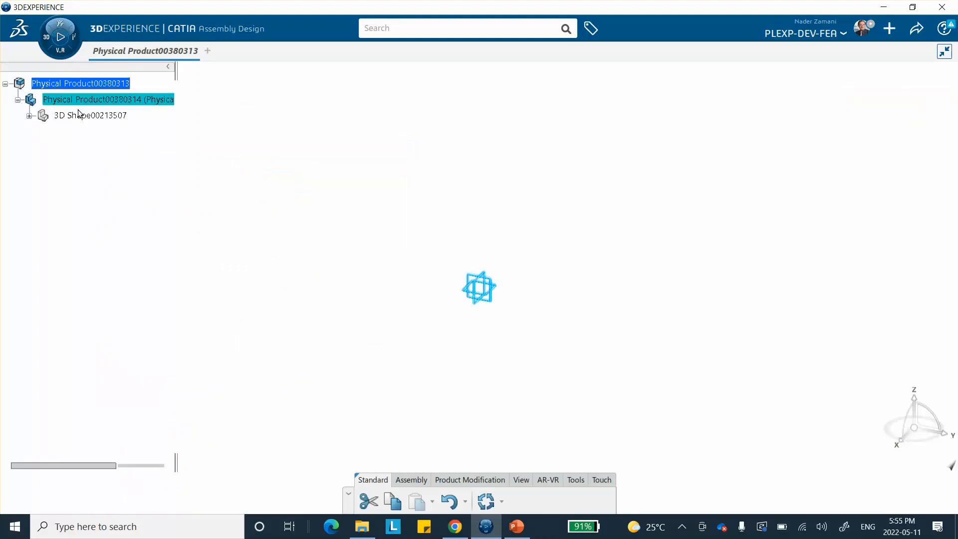
{"action": "right_click", "coordinate": [90, 100]}
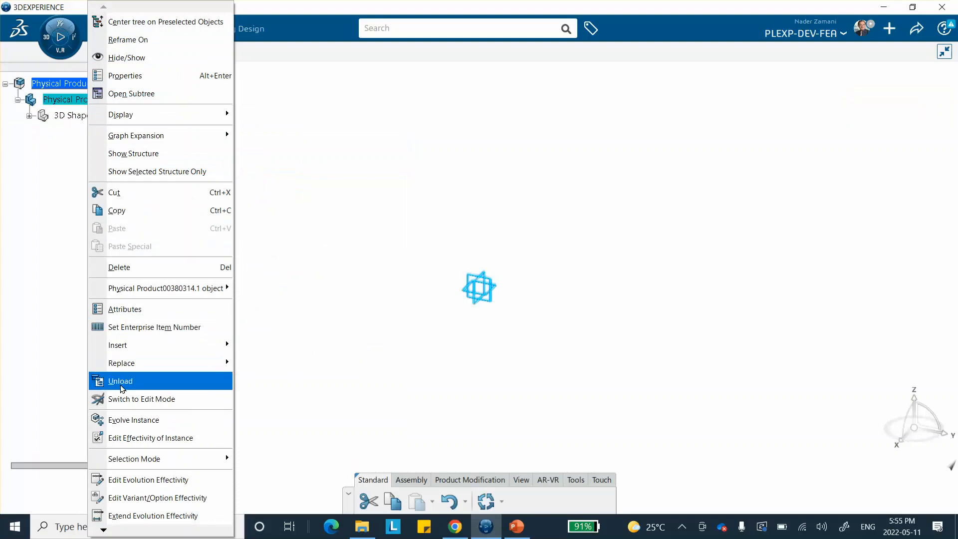
{"action": "left_click", "coordinate": [149, 80]}
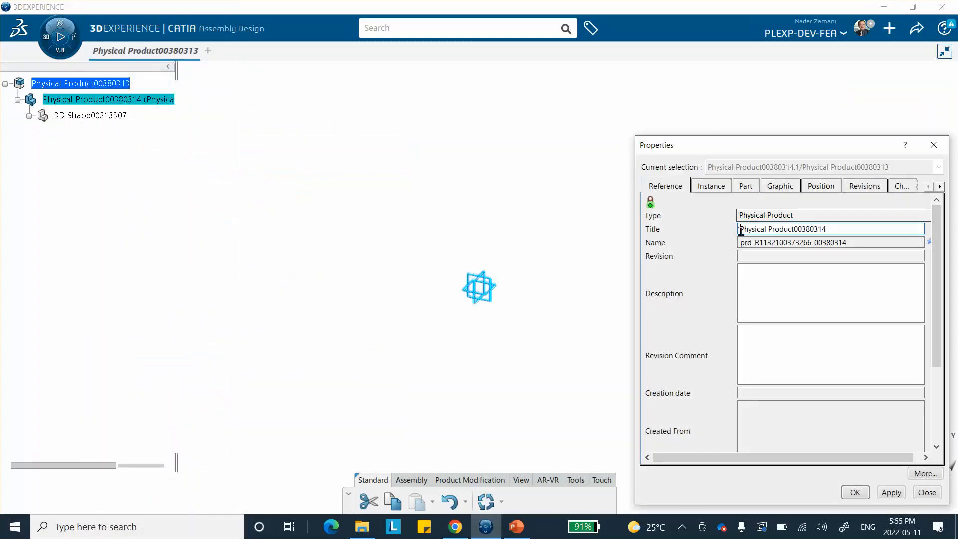
{"action": "left_click", "coordinate": [743, 229]}
{"action": "type", "text": "left_"}
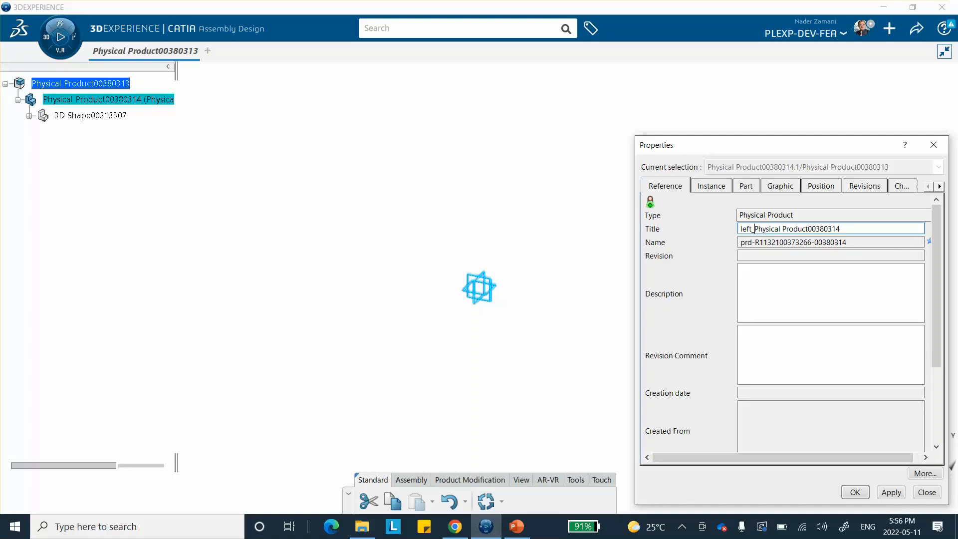
{"action": "type", "text": "block_"}
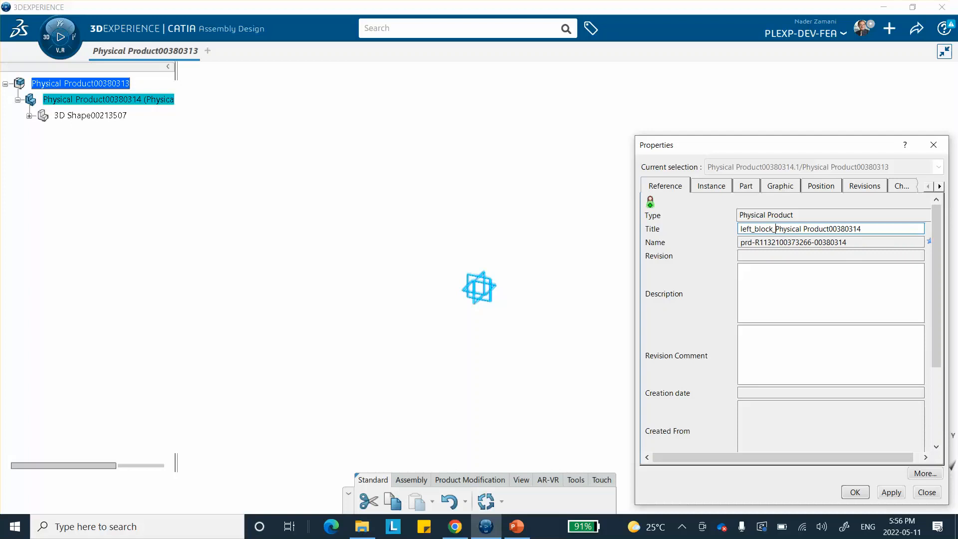
{"action": "left_click", "coordinate": [864, 492]}
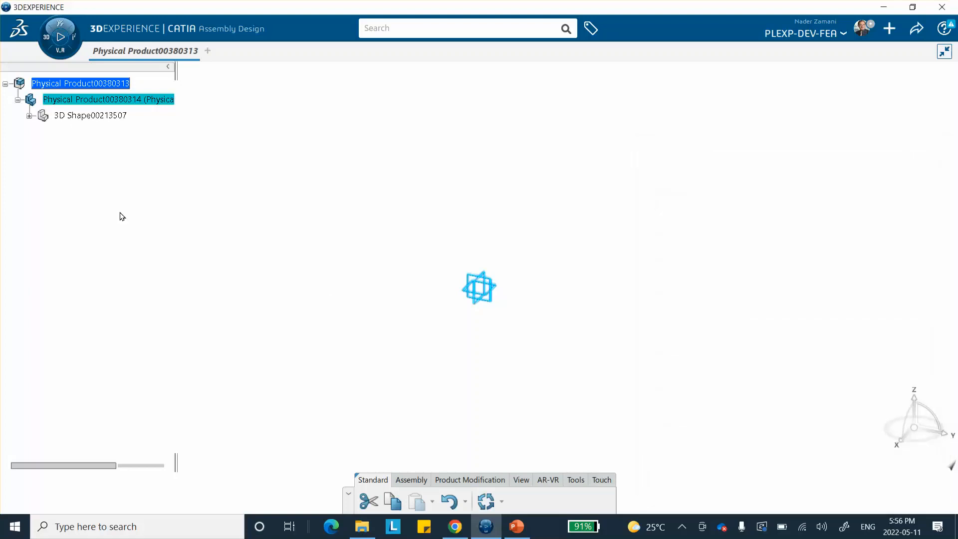
Activate the part's 3D shape for editing and switch to the Part Design app
{"action": "left_click", "coordinate": [29, 116]}
{"action": "double_click", "coordinate": [68, 114]}
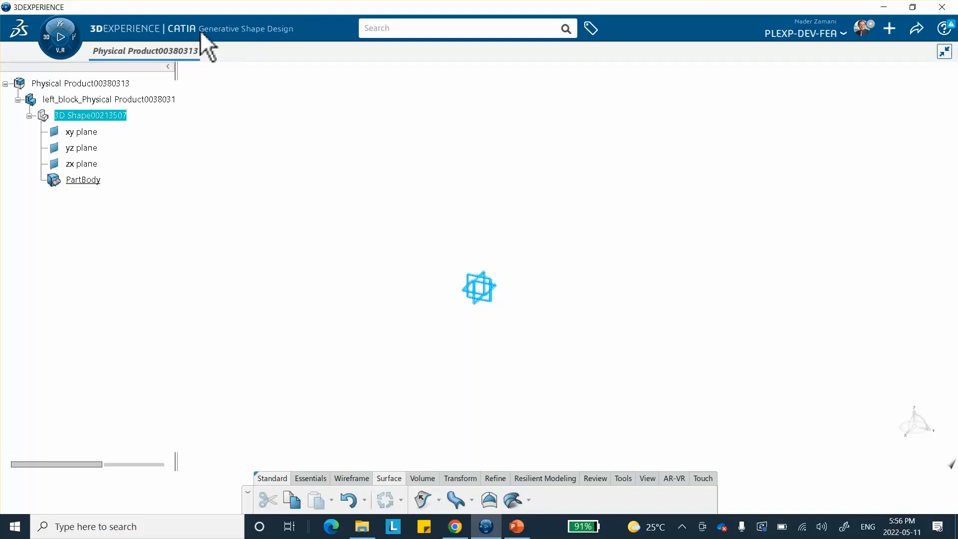
{"action": "left_click", "coordinate": [53, 47]}
{"action": "scroll", "coordinate": [192, 325], "scroll_direction": "down", "scroll_amount": 2}
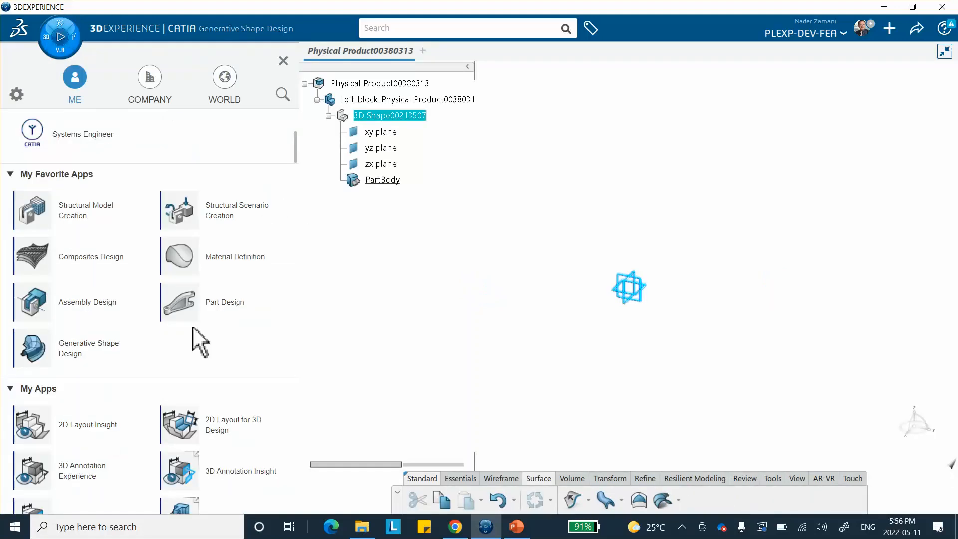
{"action": "scroll", "coordinate": [199, 314], "scroll_direction": "up", "scroll_amount": 5}
{"action": "left_click", "coordinate": [208, 303]}
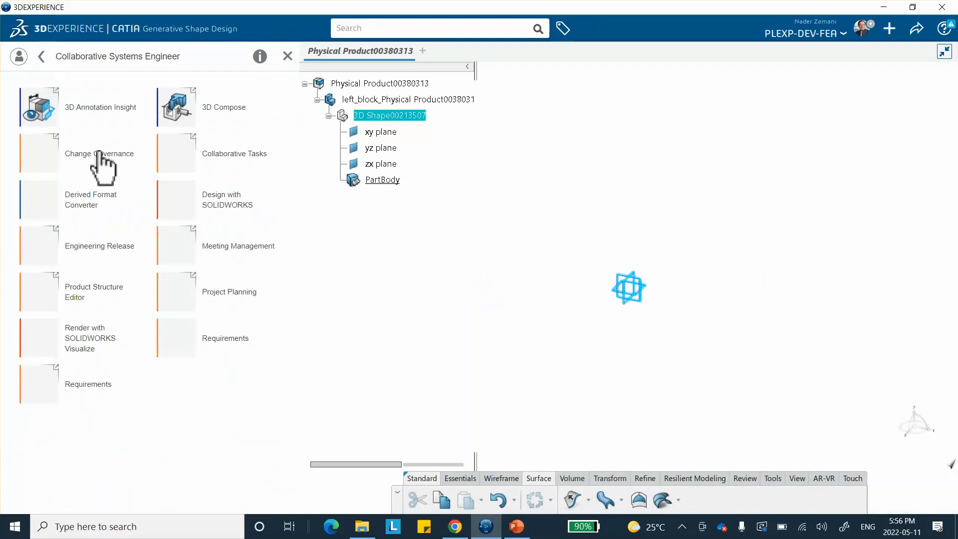
{"action": "left_click", "coordinate": [41, 57]}
{"action": "scroll", "coordinate": [202, 454], "scroll_direction": "down", "scroll_amount": 2}
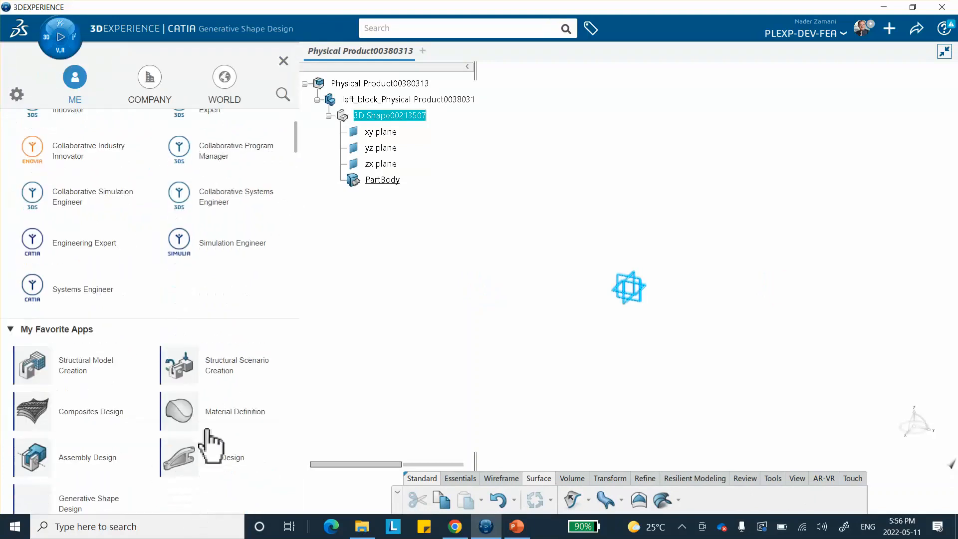
{"action": "left_click", "coordinate": [195, 458]}
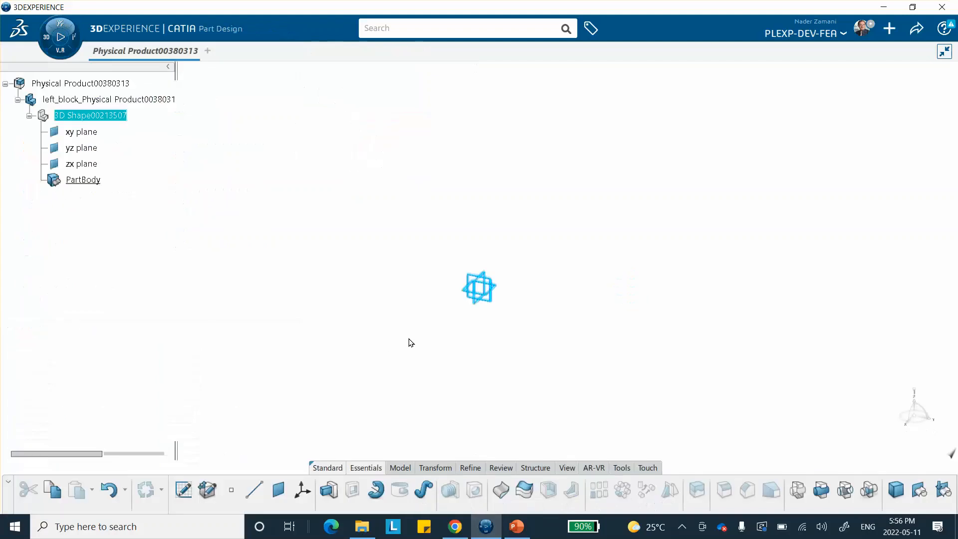
Start a positioned sketch on the zx plane of the part
{"action": "left_click", "coordinate": [235, 228]}
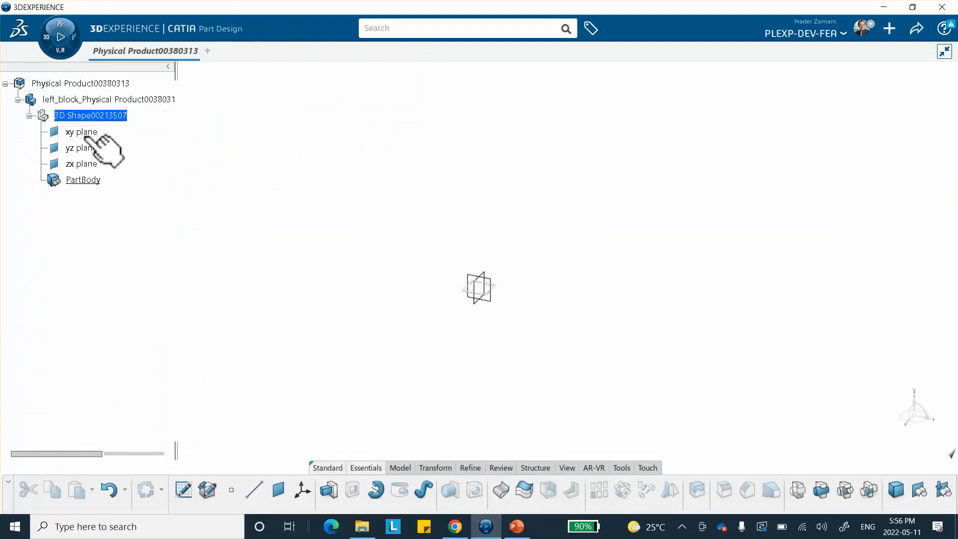
{"action": "left_click", "coordinate": [484, 281]}
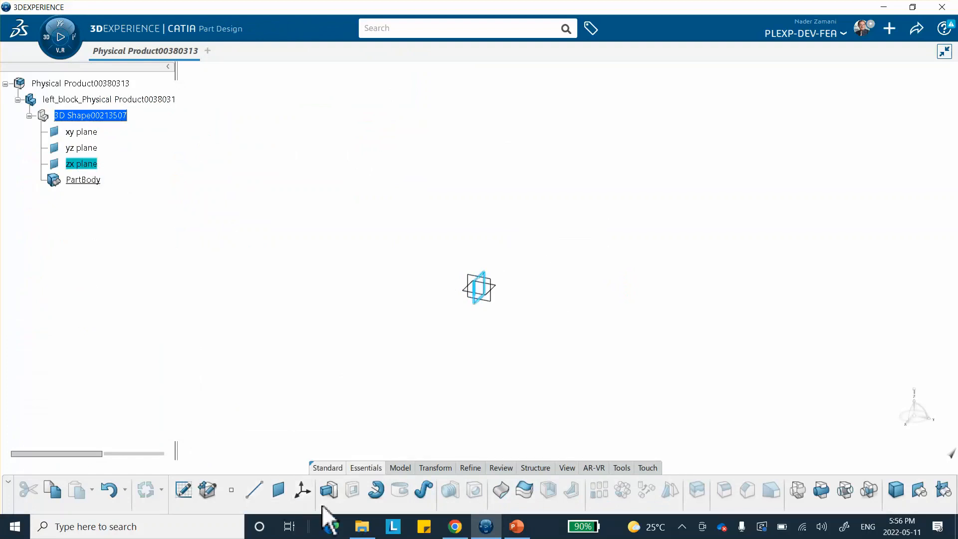
{"action": "left_click", "coordinate": [184, 490]}
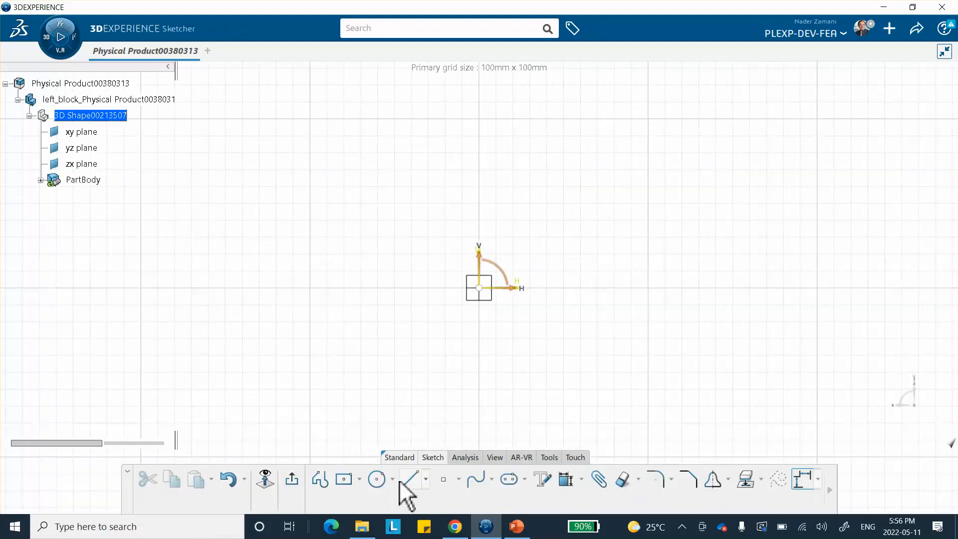
Sketch a centered rectangle around the sketch origin
{"action": "left_click", "coordinate": [342, 480]}
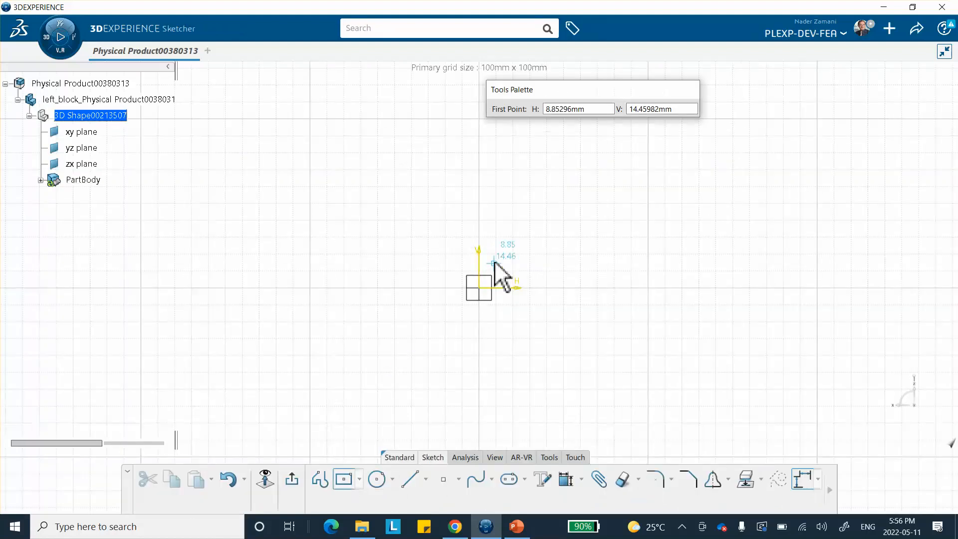
{"action": "left_click", "coordinate": [479, 288]}
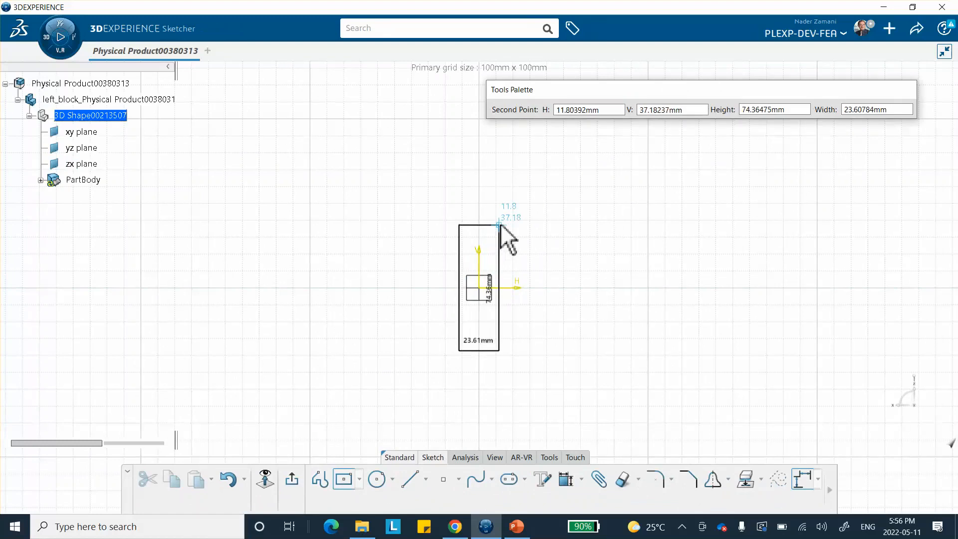
{"action": "left_click", "coordinate": [537, 227]}
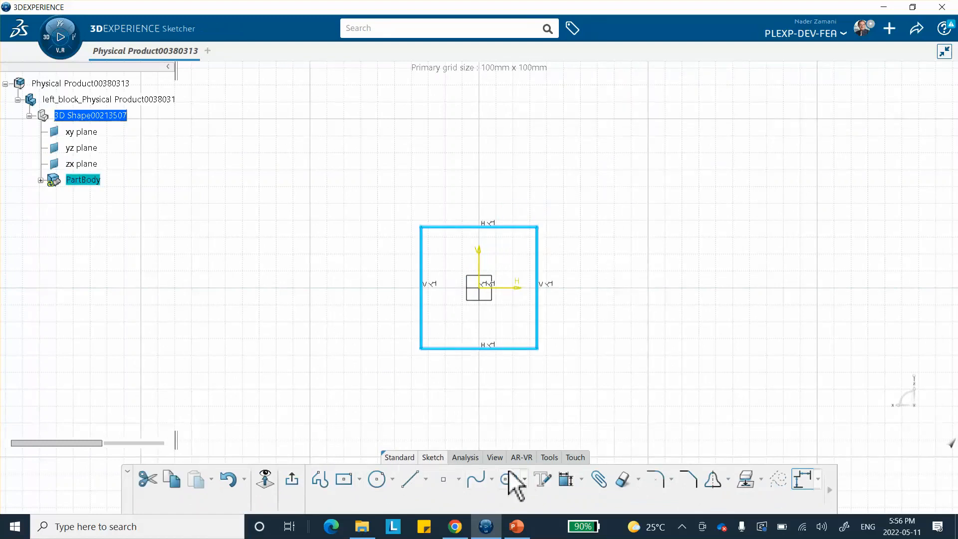
Dimension the rectangle's width and height to 10 mm each
{"action": "left_click", "coordinate": [566, 479]}
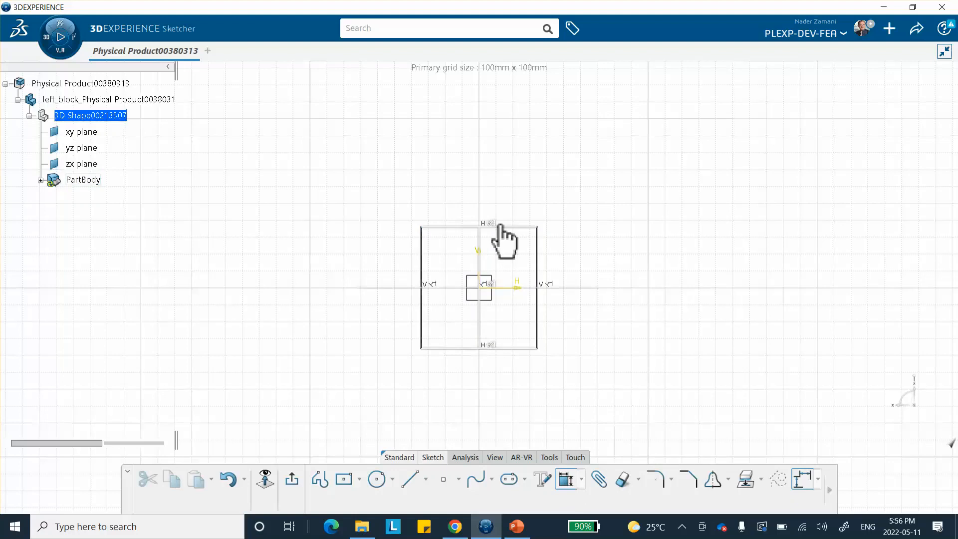
{"action": "left_click", "coordinate": [504, 227]}
{"action": "left_click", "coordinate": [517, 205]}
{"action": "type", "text": "10"}
{"action": "key", "text": "Return"}
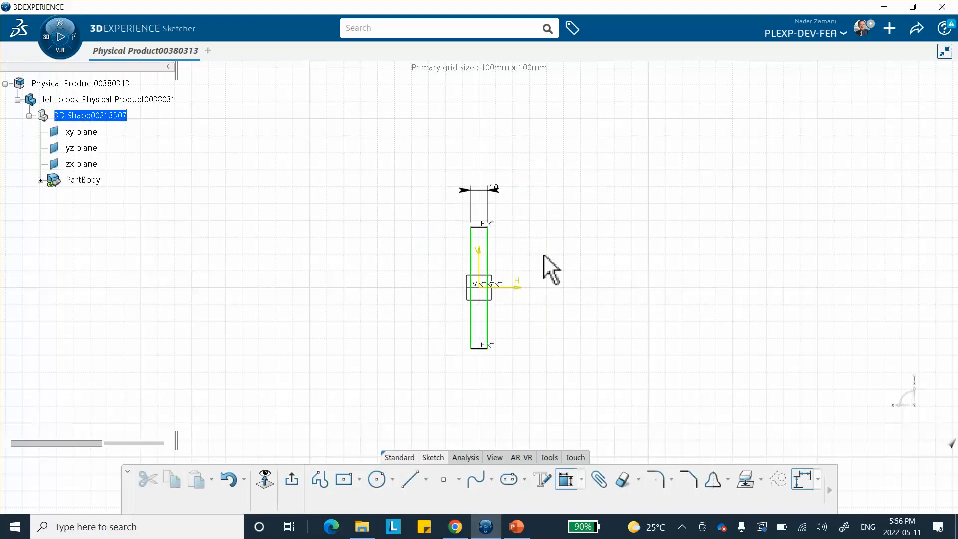
{"action": "left_click", "coordinate": [489, 280]}
{"action": "left_click", "coordinate": [544, 304]}
{"action": "type", "text": "1"}
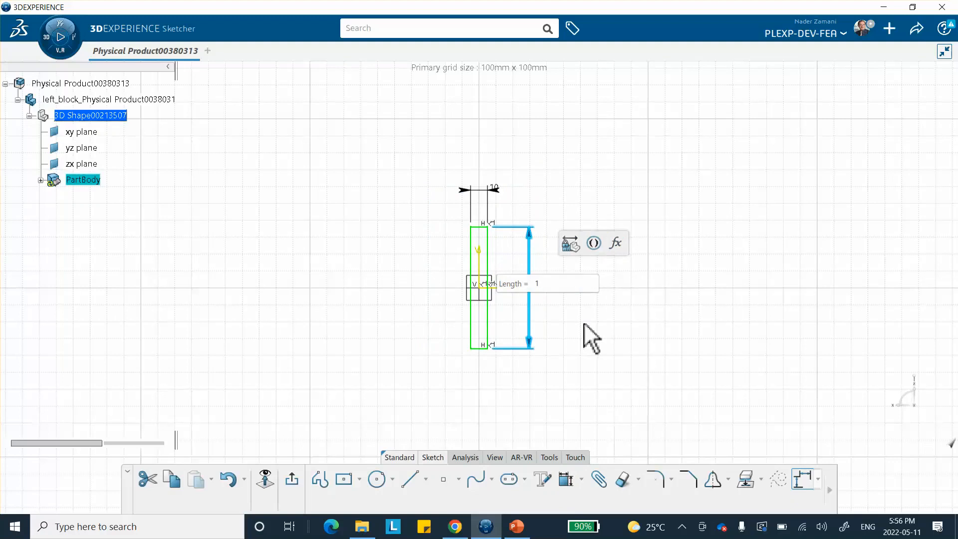
{"action": "type", "text": "0"}
{"action": "key", "text": "Return"}
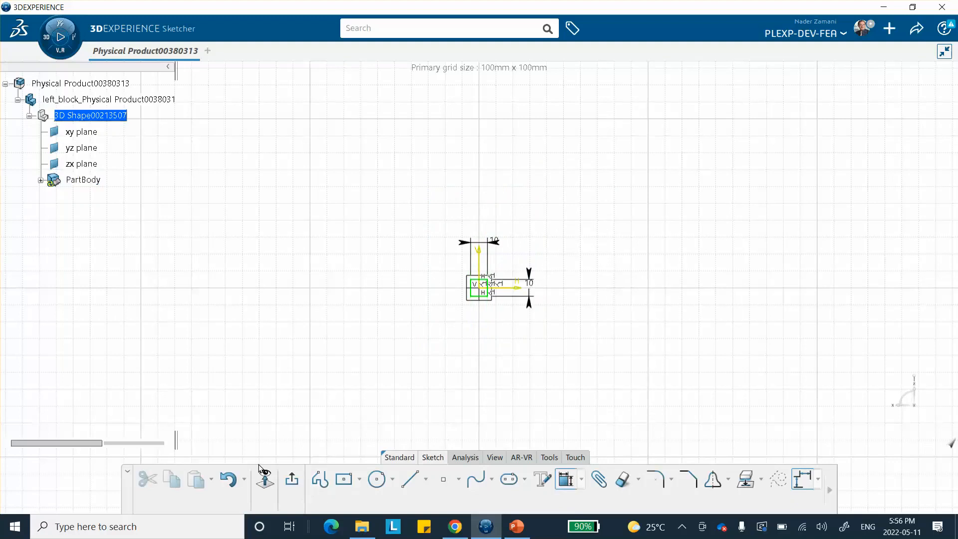
Exit the sketch and pad the square profile 20 mm
{"action": "left_click", "coordinate": [292, 479]}
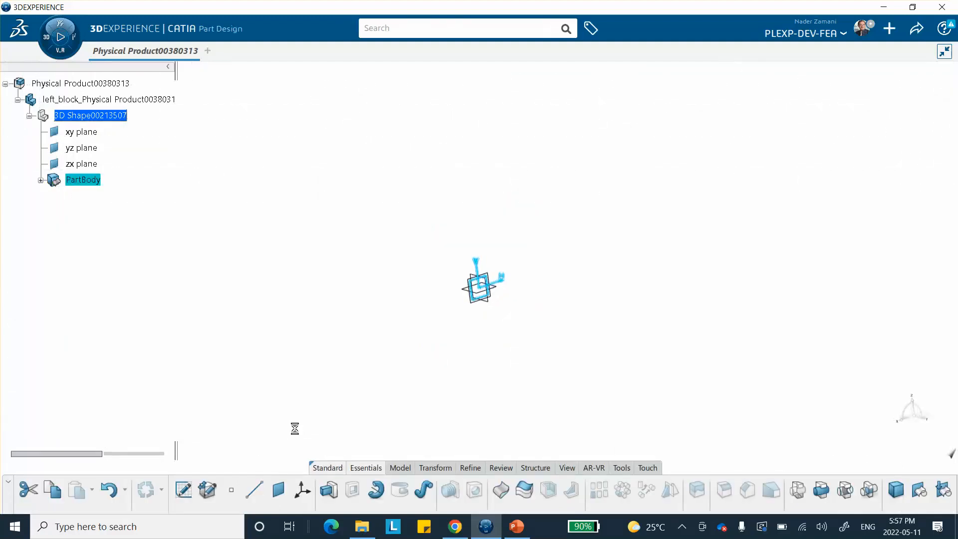
{"action": "left_click", "coordinate": [329, 491]}
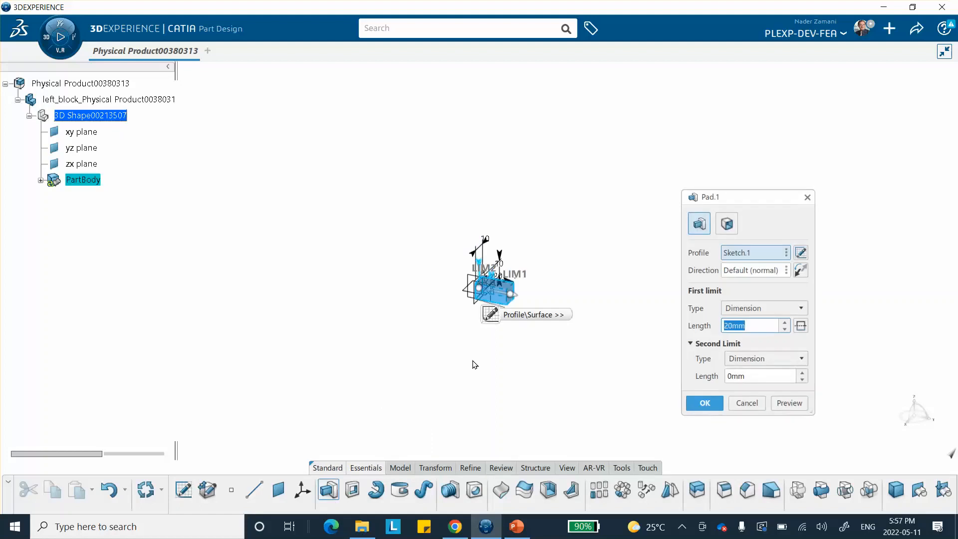
{"action": "key", "text": "Return"}
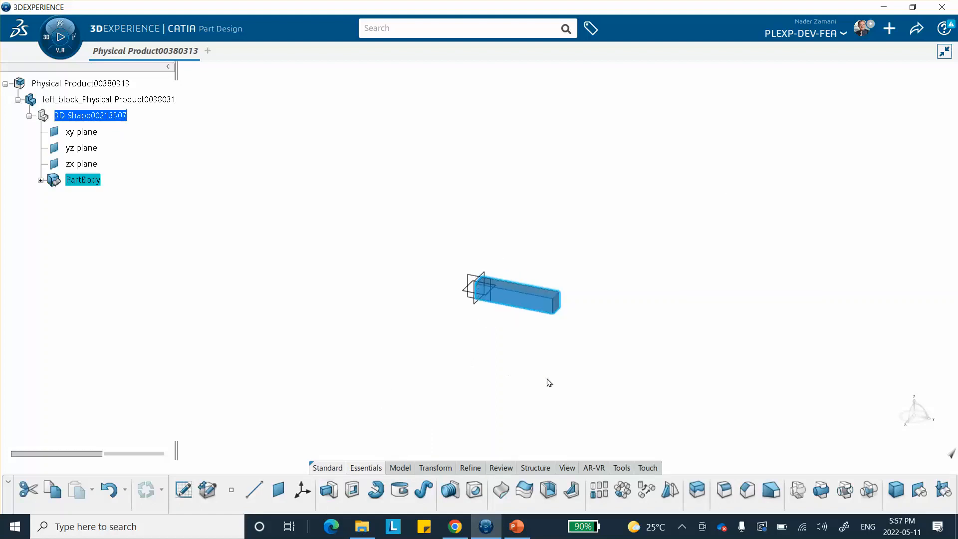
Create a new core material titled aluminum-block
{"action": "middle_click_drag", "start_coordinate": [367, 280], "coordinate": [276, 221]}
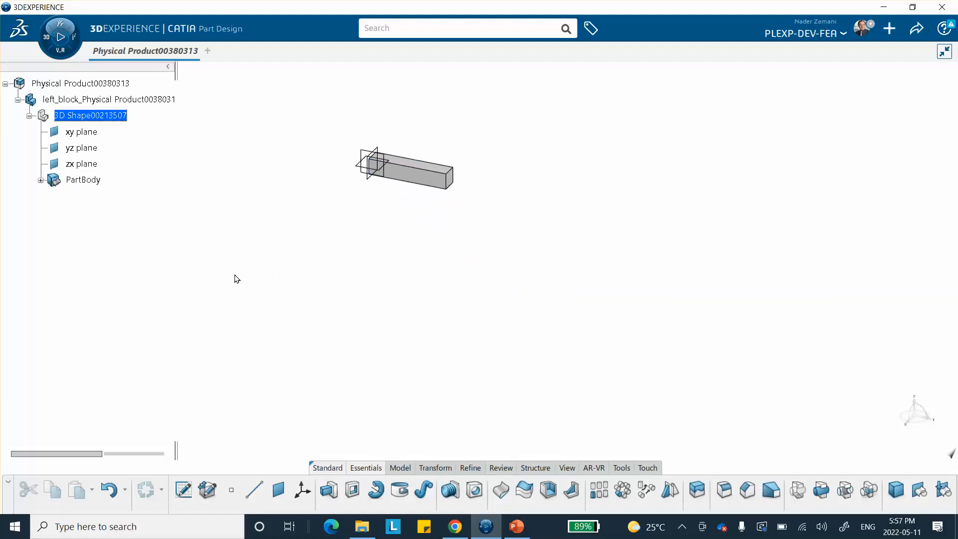
{"action": "middle_click_drag", "start_coordinate": [154, 279], "coordinate": [205, 288]}
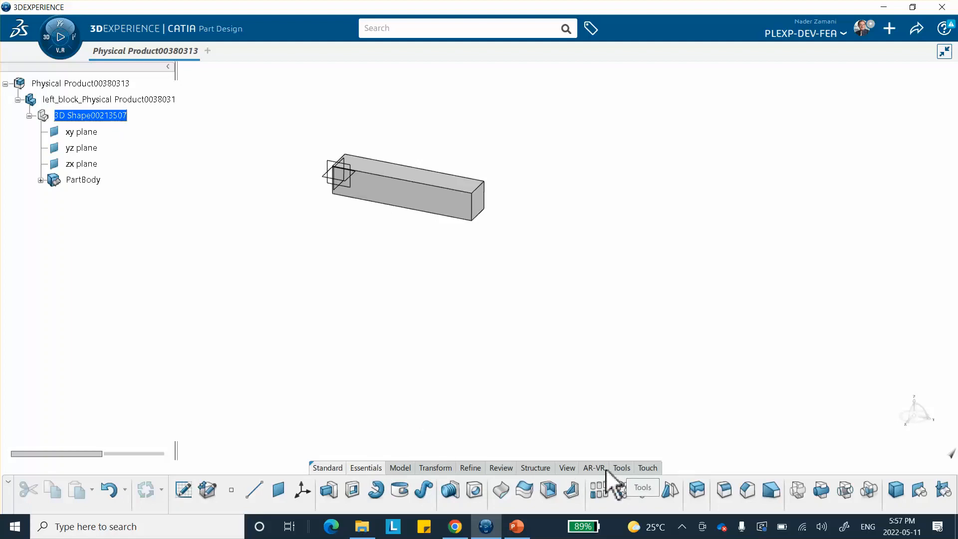
{"action": "left_click", "coordinate": [621, 469]}
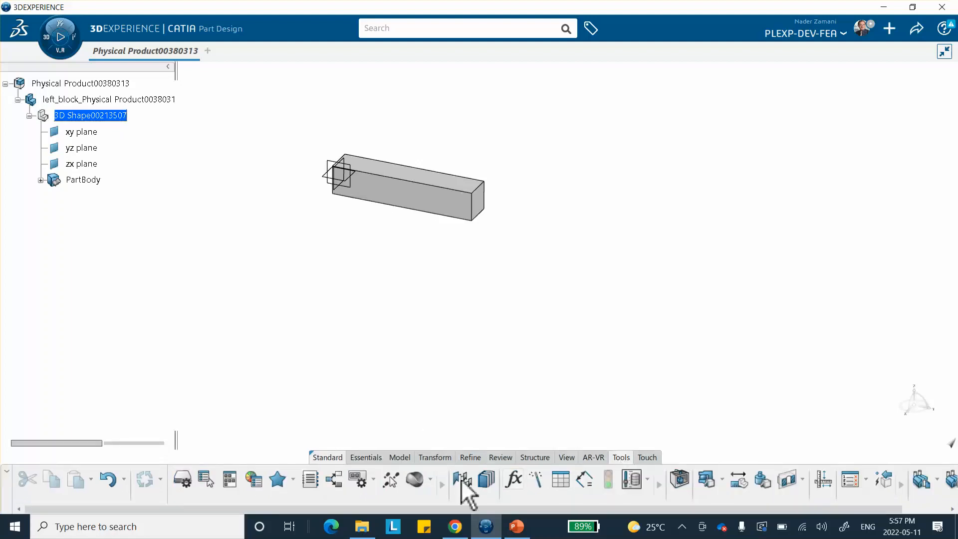
{"action": "left_click", "coordinate": [430, 480]}
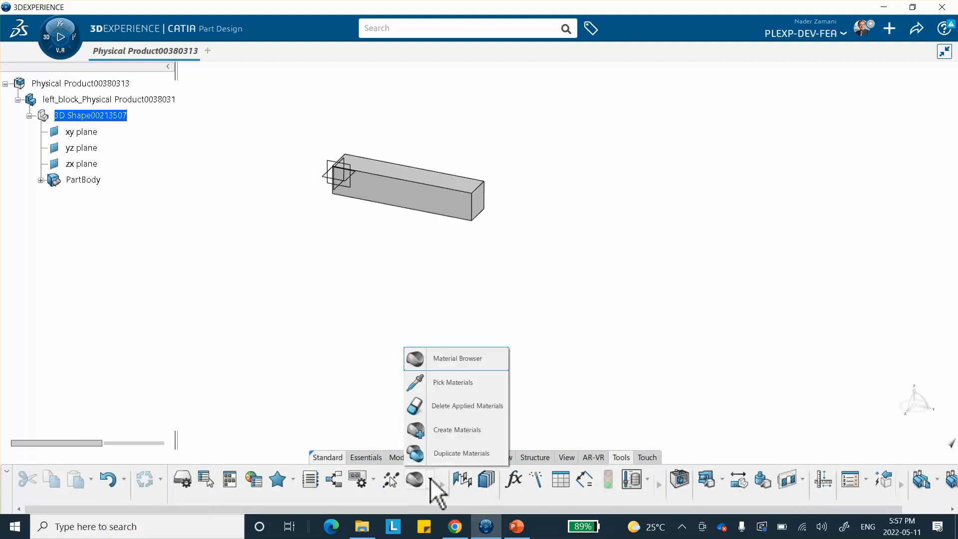
{"action": "left_click", "coordinate": [438, 425]}
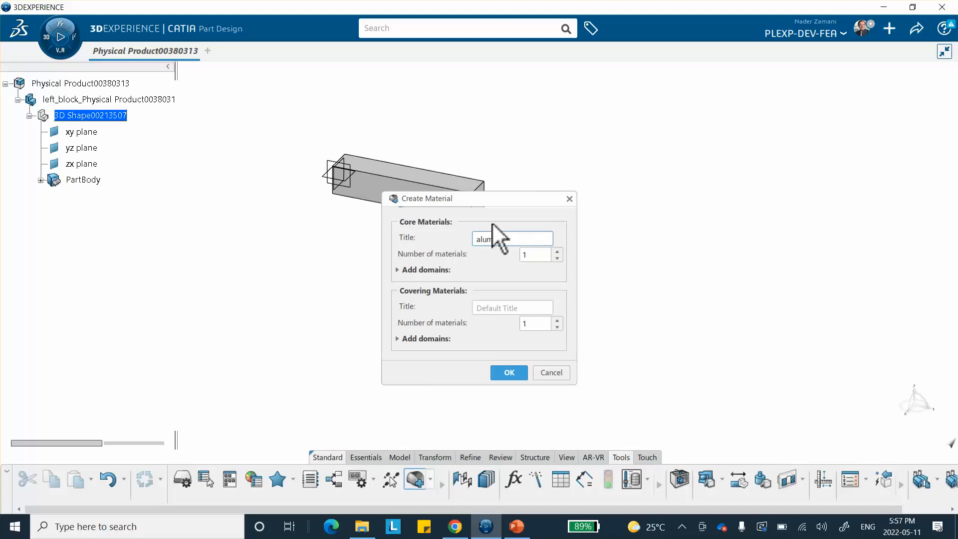
{"action": "type", "text": "aluminum-block"}
{"action": "left_click", "coordinate": [509, 370]}
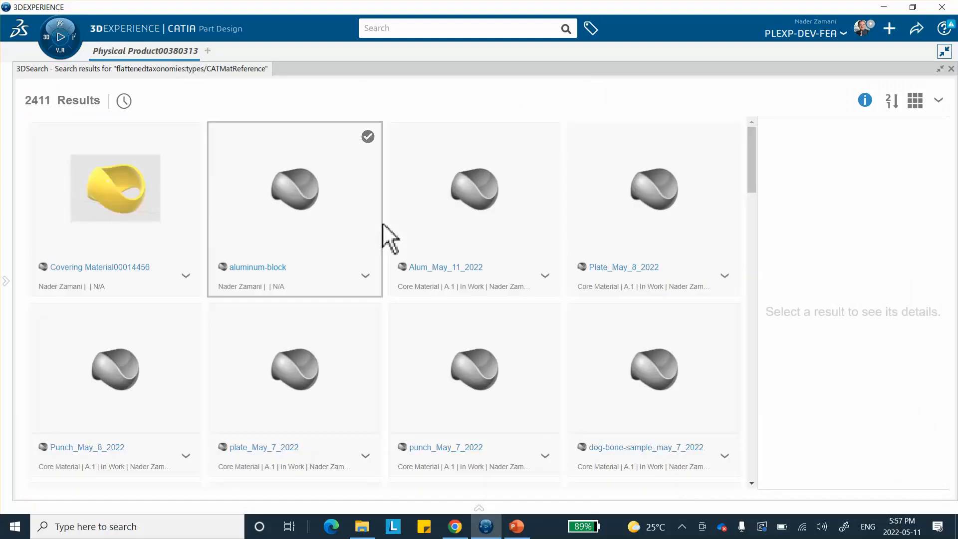
Apply the aluminum-block material to the part and close the material search results
{"action": "left_click", "coordinate": [298, 192]}
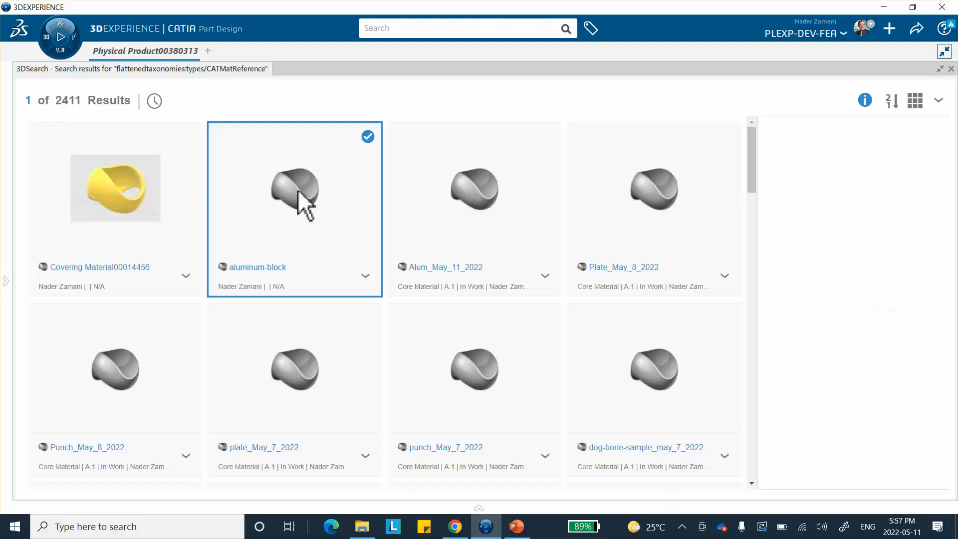
{"action": "right_click", "coordinate": [299, 192]}
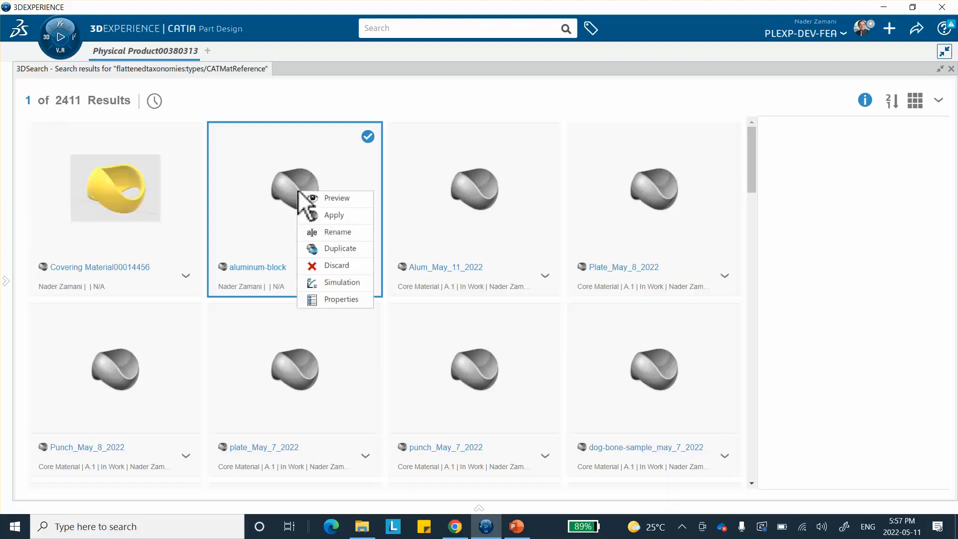
{"action": "left_click", "coordinate": [327, 214]}
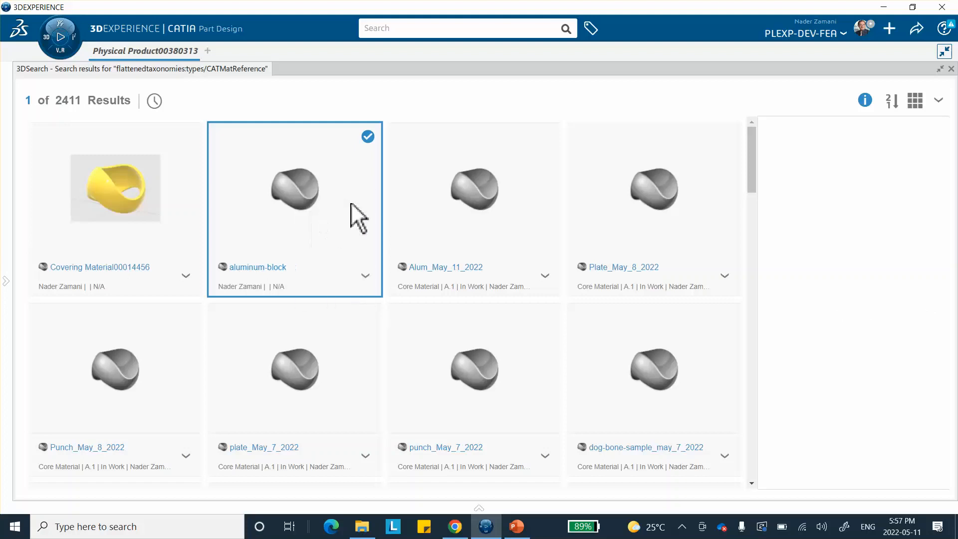
{"action": "left_click", "coordinate": [951, 69]}
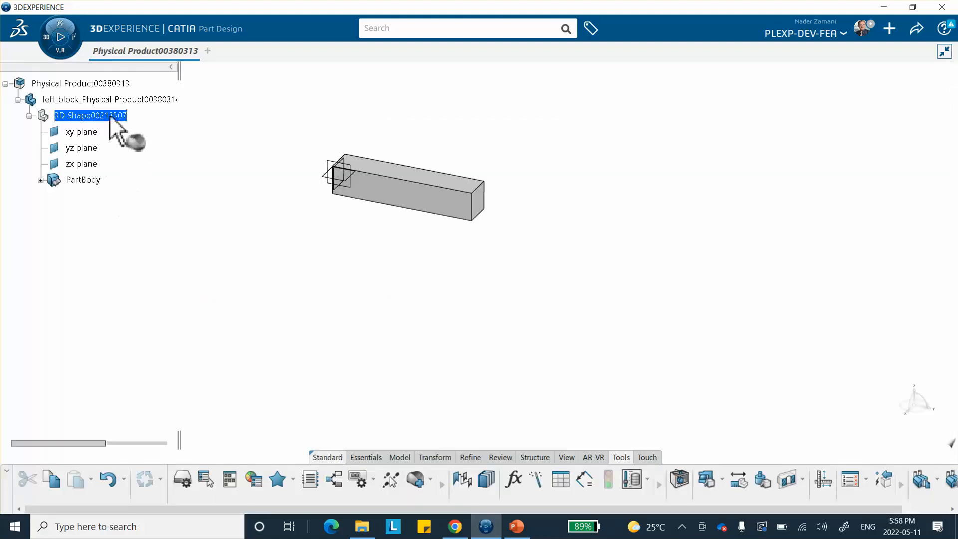
Define the aluminum-block simulation domain's Abaqus isotropic elastic behavior with Young's modulus 70000 MPa and Poisson's ratio 0.29
{"action": "left_click", "coordinate": [78, 98]}
{"action": "left_click", "coordinate": [256, 116]}
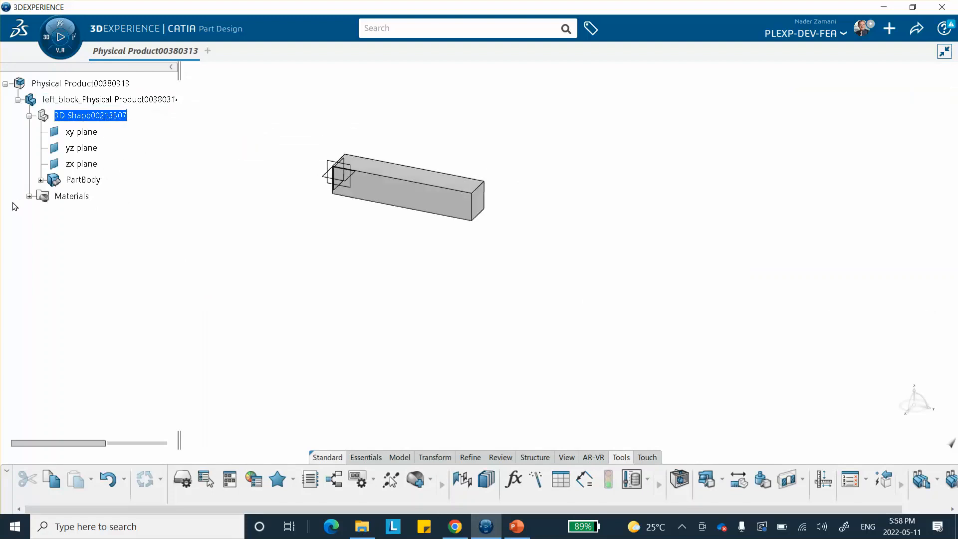
{"action": "left_click", "coordinate": [29, 196]}
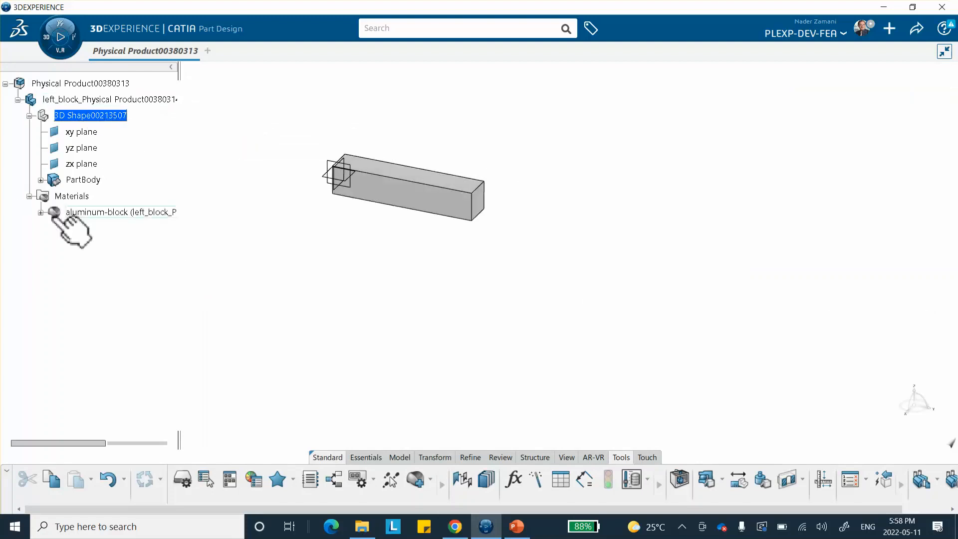
{"action": "left_click", "coordinate": [40, 212]}
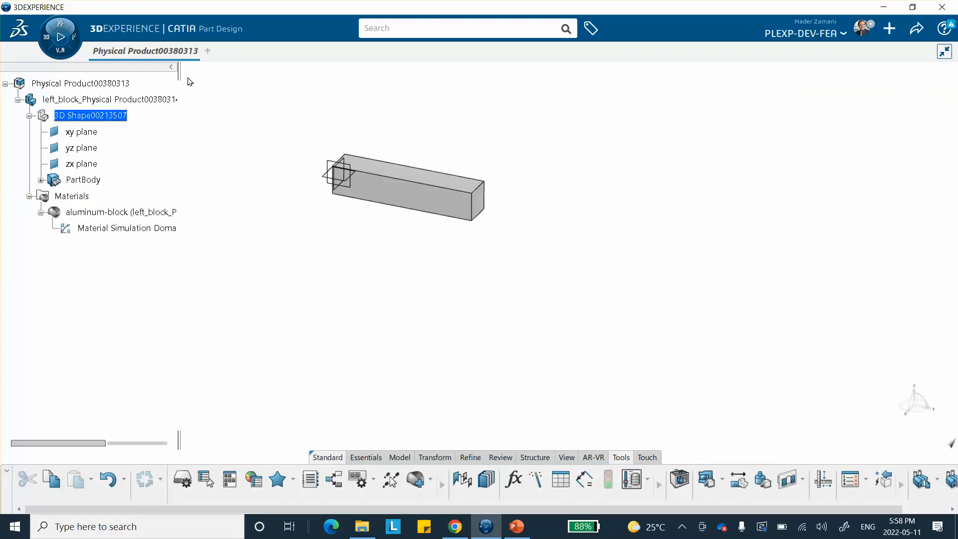
{"action": "left_click_drag", "start_coordinate": [190, 75], "coordinate": [244, 80]}
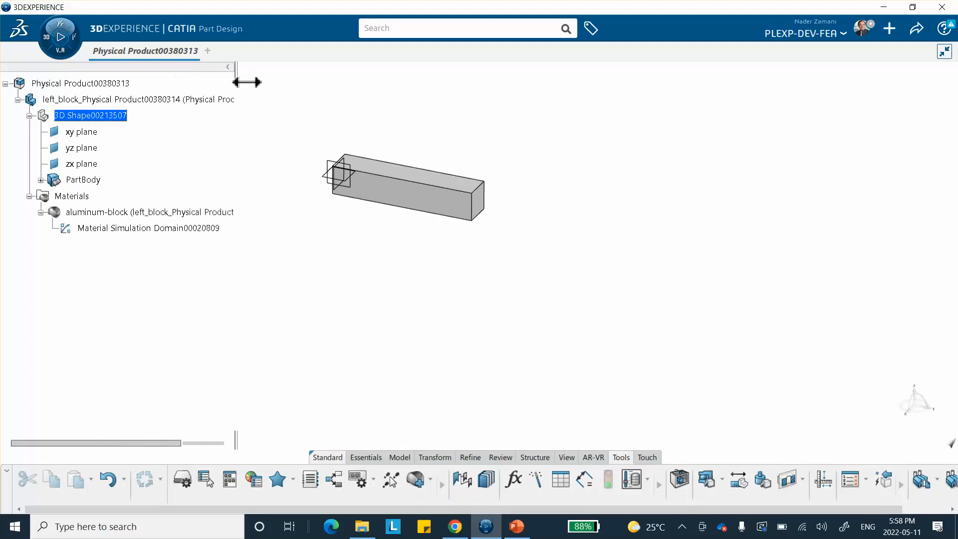
{"action": "left_click", "coordinate": [114, 228]}
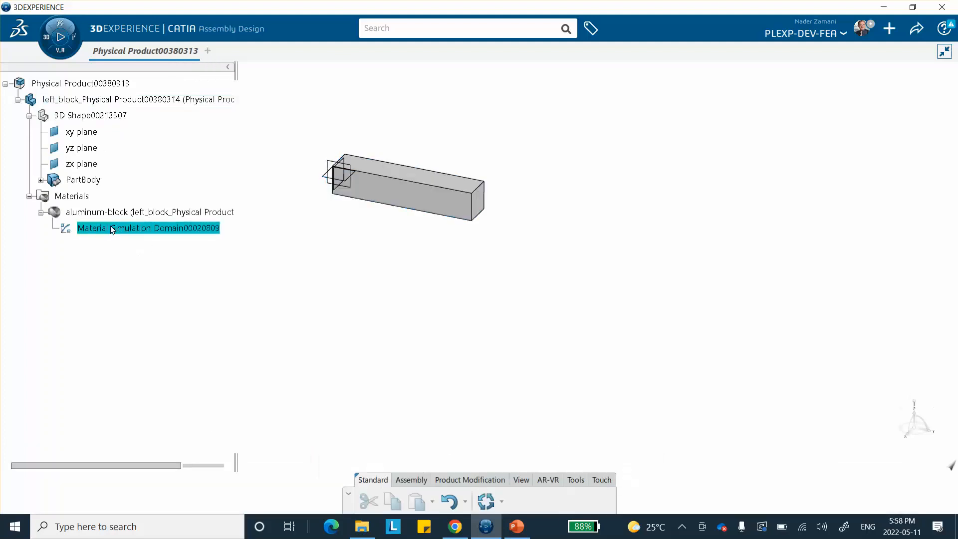
{"action": "double_click", "coordinate": [113, 228]}
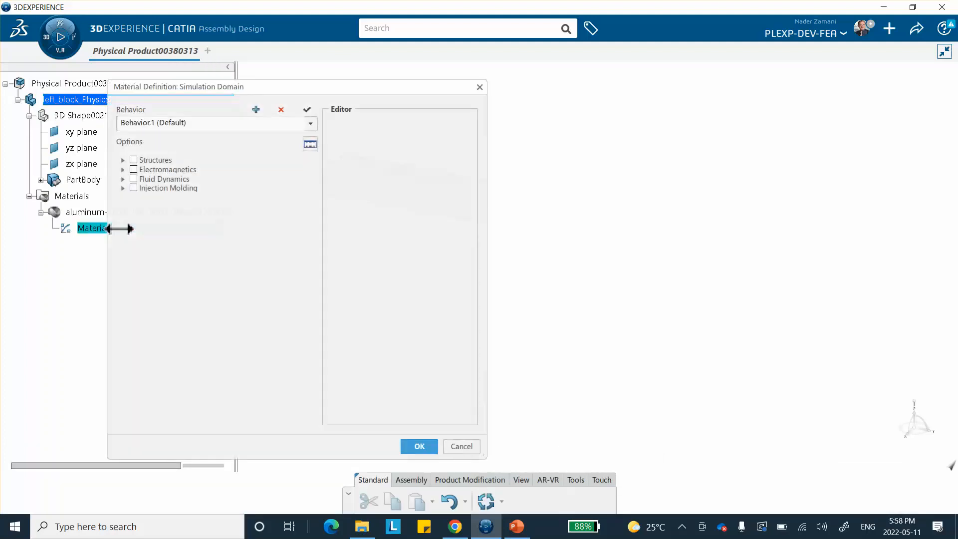
{"action": "left_click", "coordinate": [123, 159]}
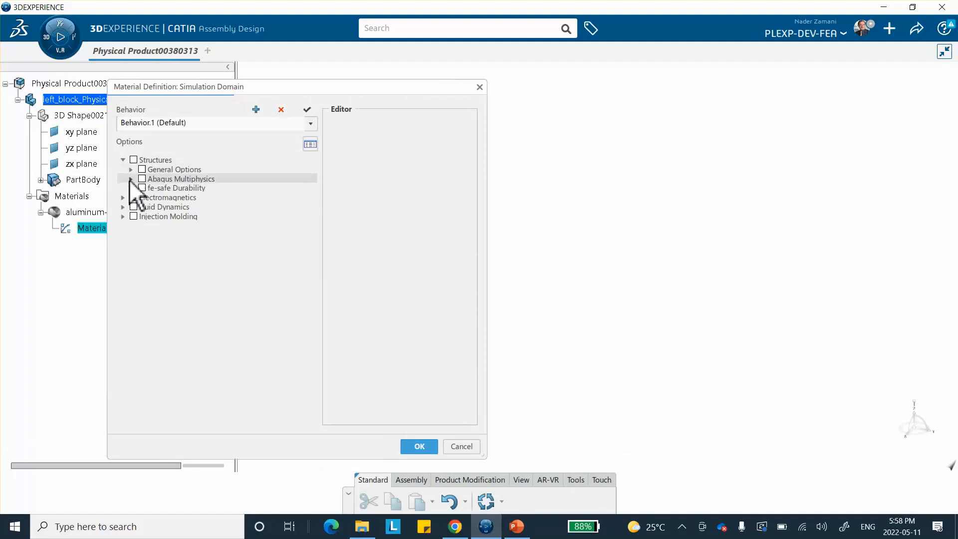
{"action": "left_click", "coordinate": [130, 178]}
{"action": "left_click", "coordinate": [140, 188]}
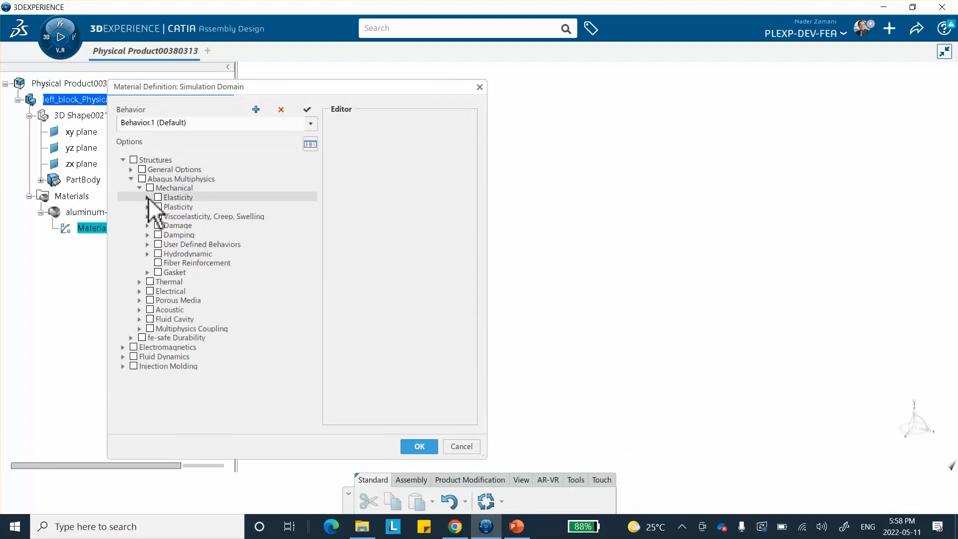
{"action": "left_click", "coordinate": [147, 197]}
{"action": "left_click", "coordinate": [166, 206]}
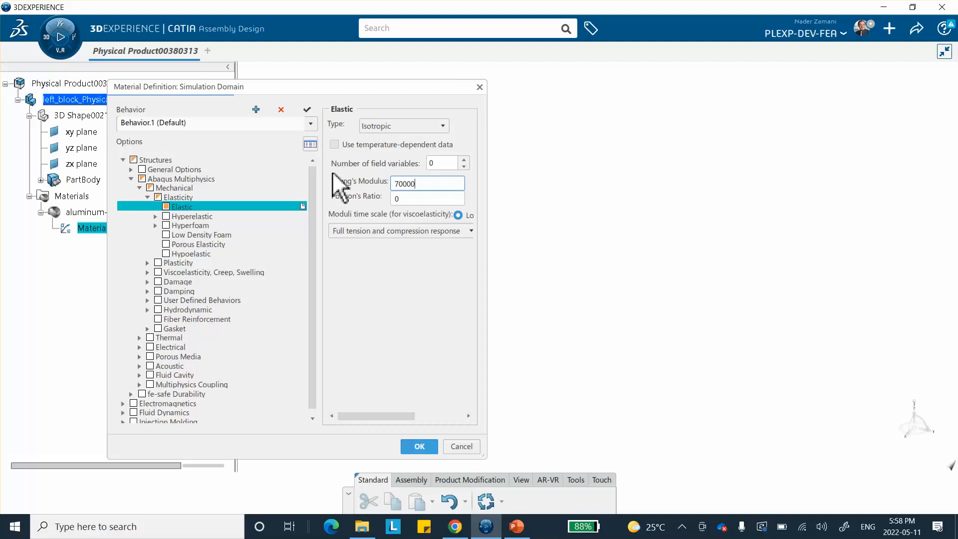
{"action": "key", "text": "Tab"}
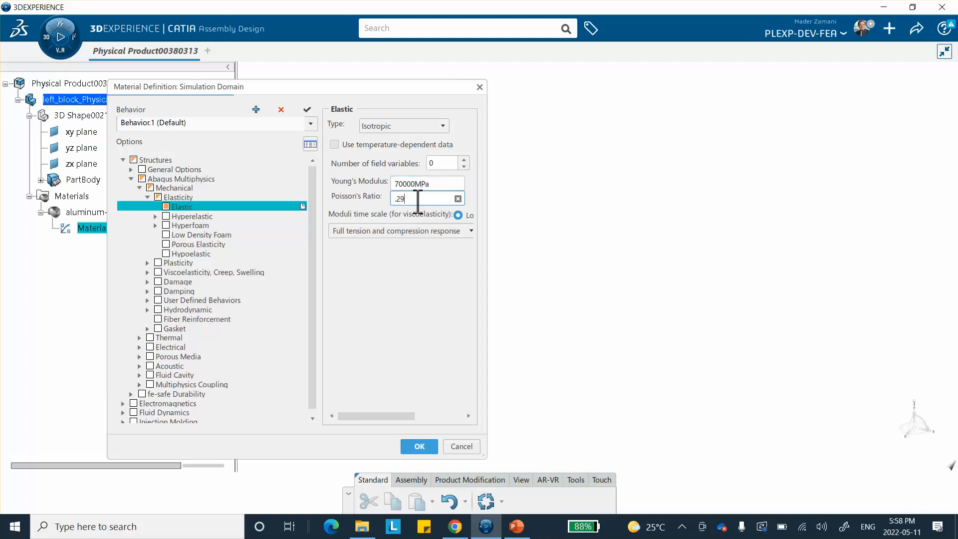
{"action": "left_click", "coordinate": [420, 446]}
{"action": "left_click", "coordinate": [556, 282]}
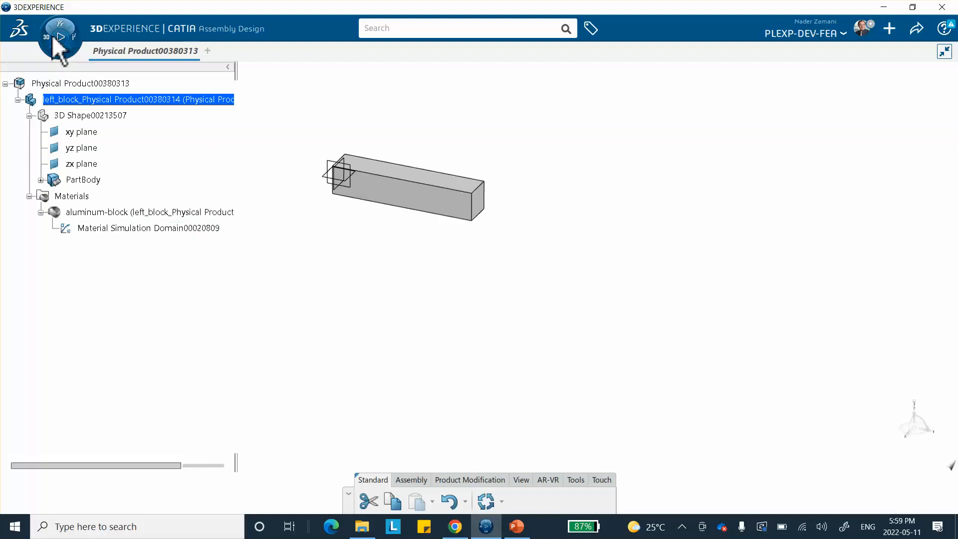
Insert a new 3D Part under the root physical product
{"action": "left_click", "coordinate": [88, 85]}
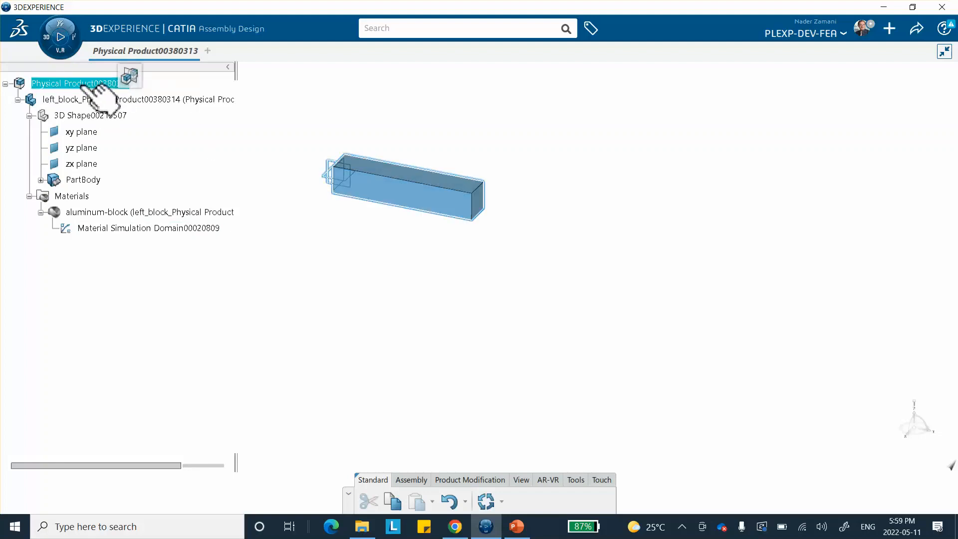
{"action": "left_click", "coordinate": [75, 83]}
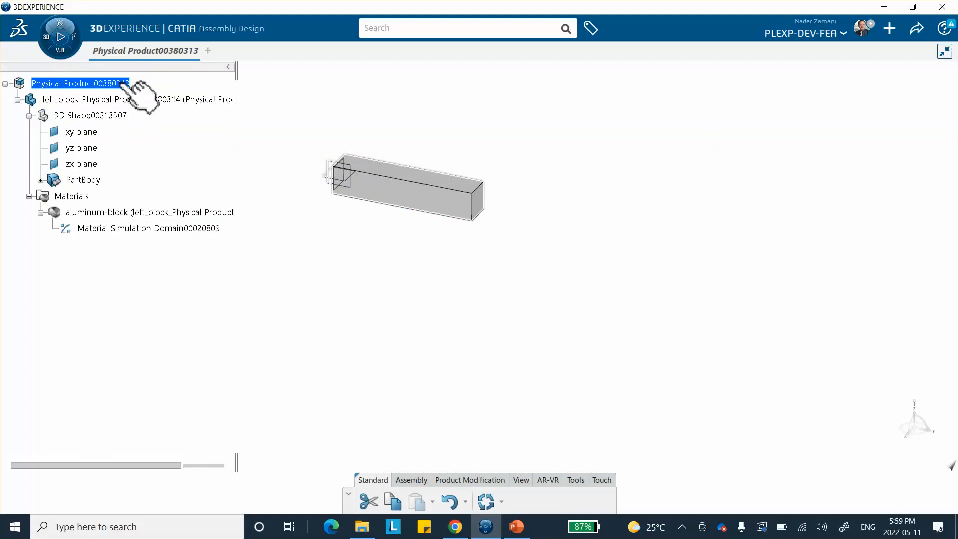
{"action": "right_click", "coordinate": [92, 84]}
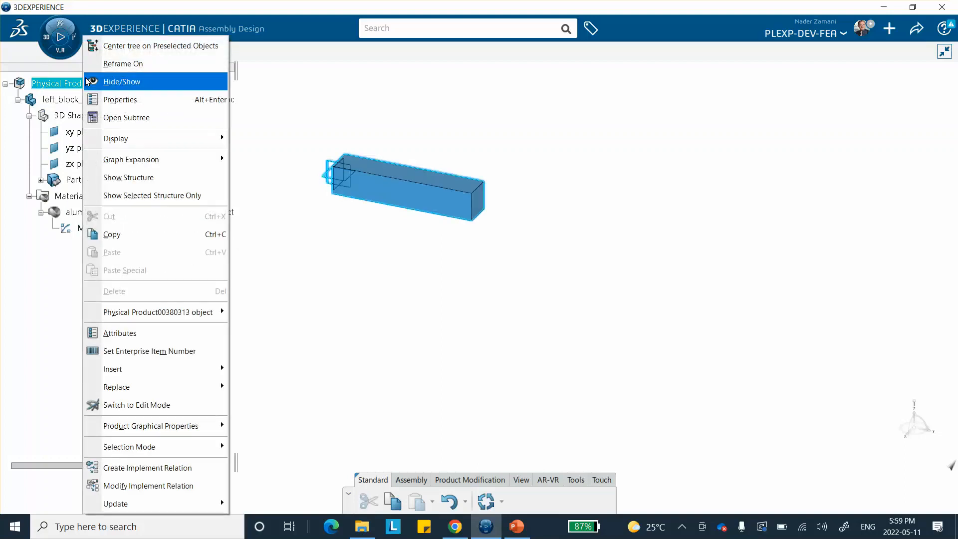
{"action": "mouse_move", "coordinate": [156, 369]}
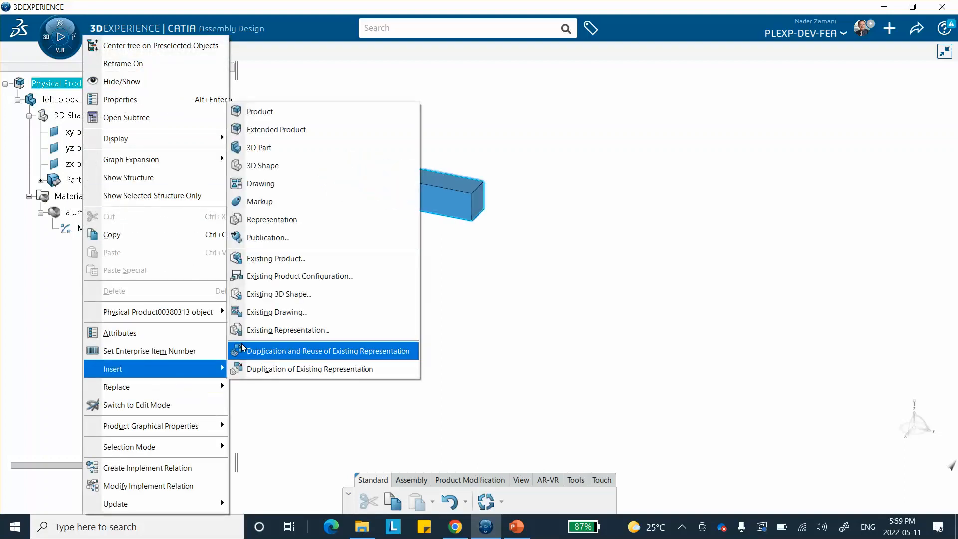
{"action": "left_click", "coordinate": [272, 154]}
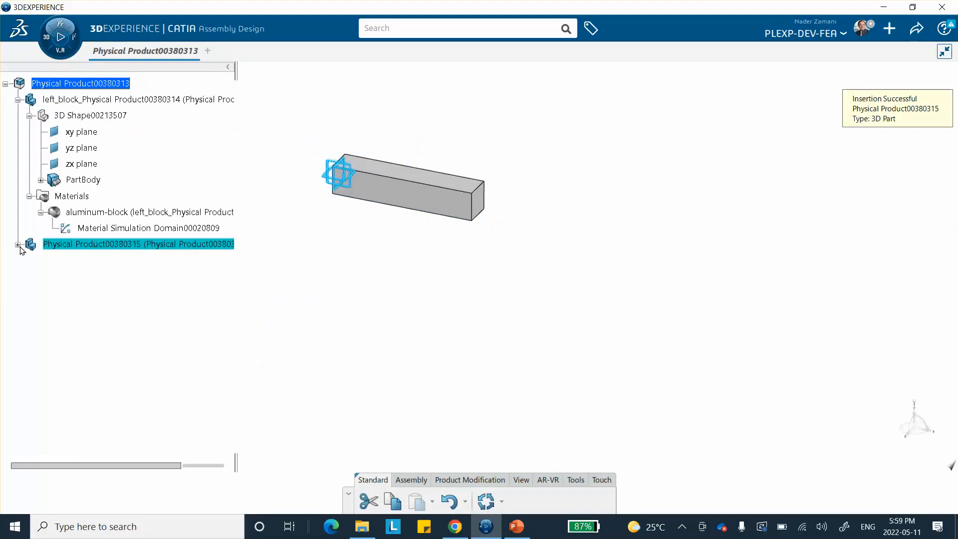
Prefix the new part's title with middle_steel_ in its properties
{"action": "right_click", "coordinate": [75, 245]}
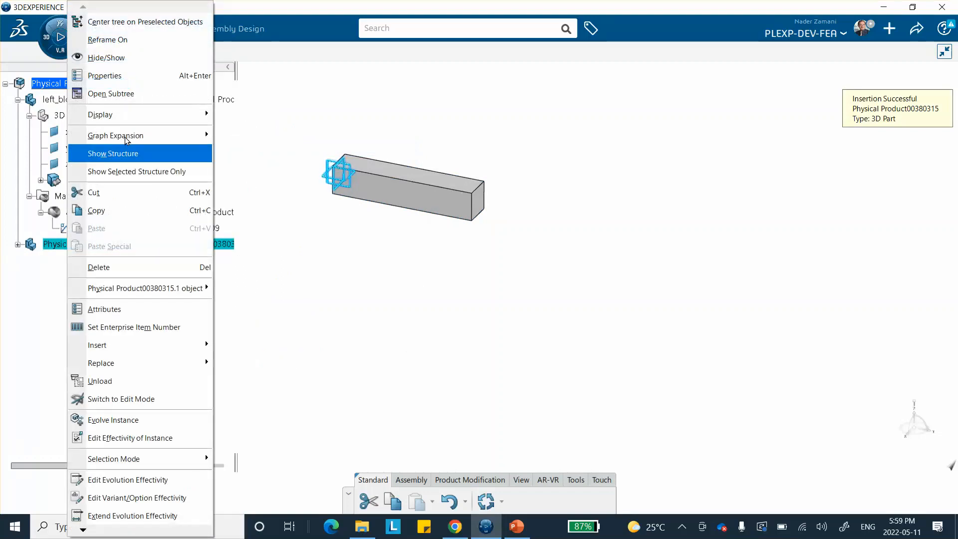
{"action": "left_click", "coordinate": [130, 75]}
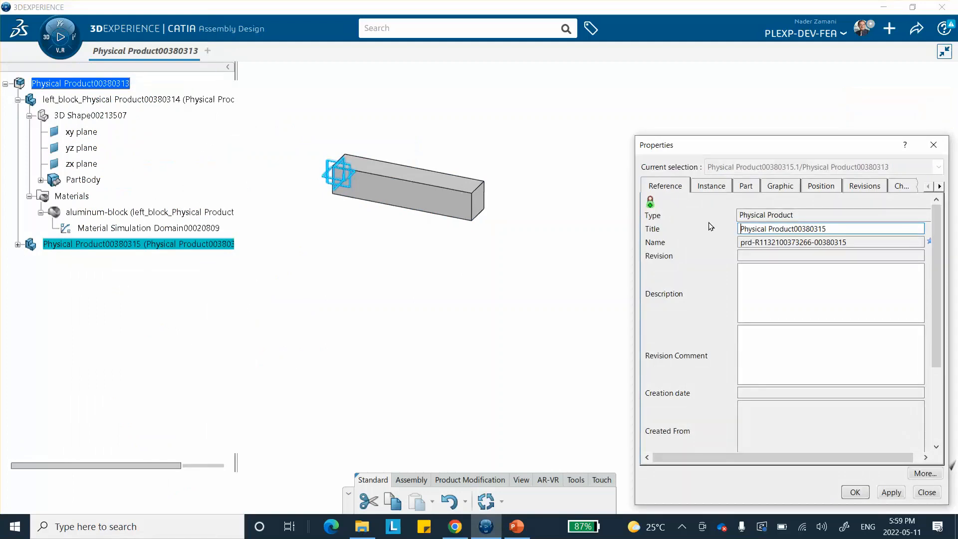
{"action": "type", "text": "middl"}
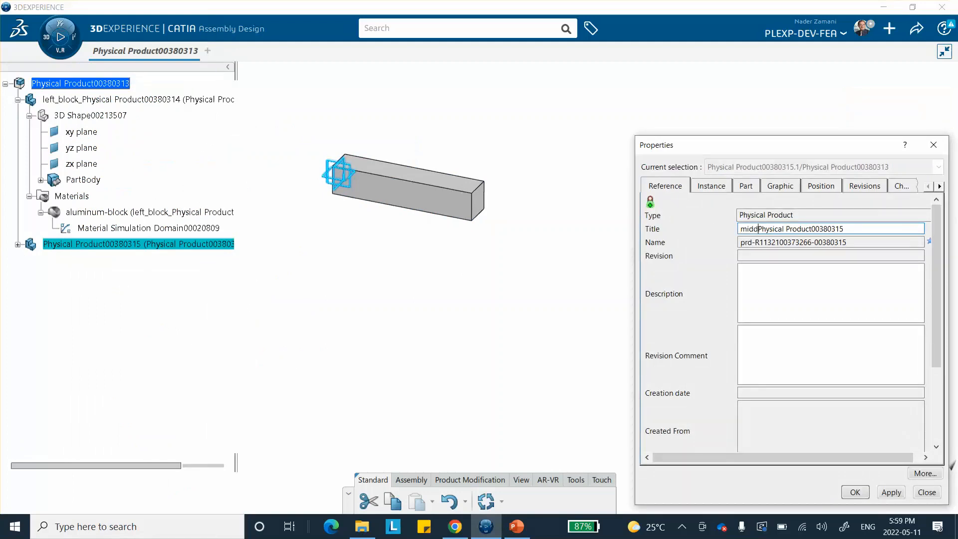
{"action": "type", "text": "e_steel"}
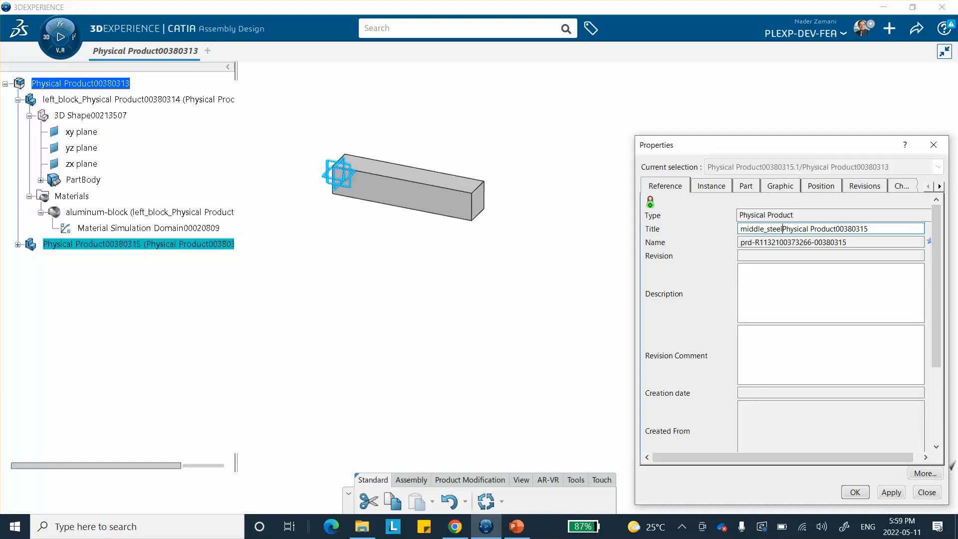
{"action": "type", "text": "_"}
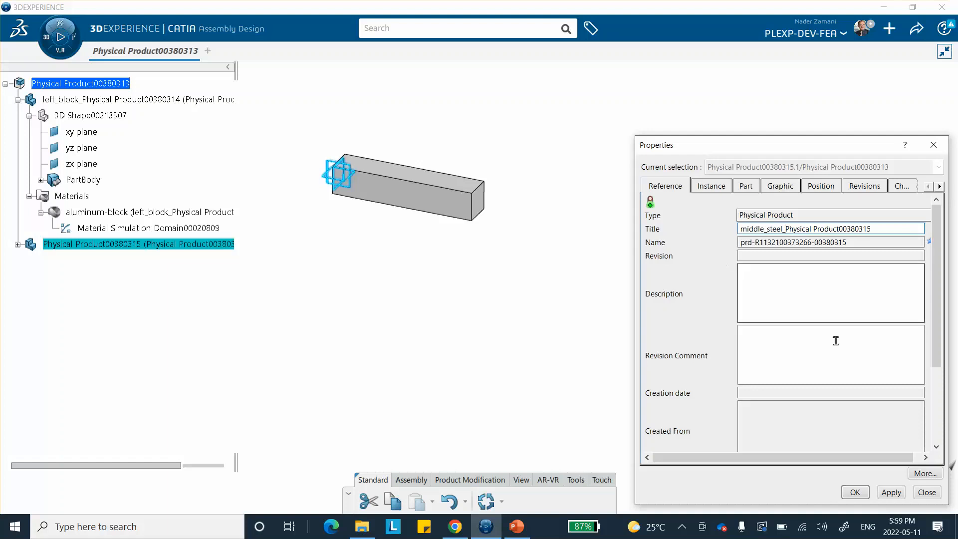
{"action": "left_click", "coordinate": [853, 492]}
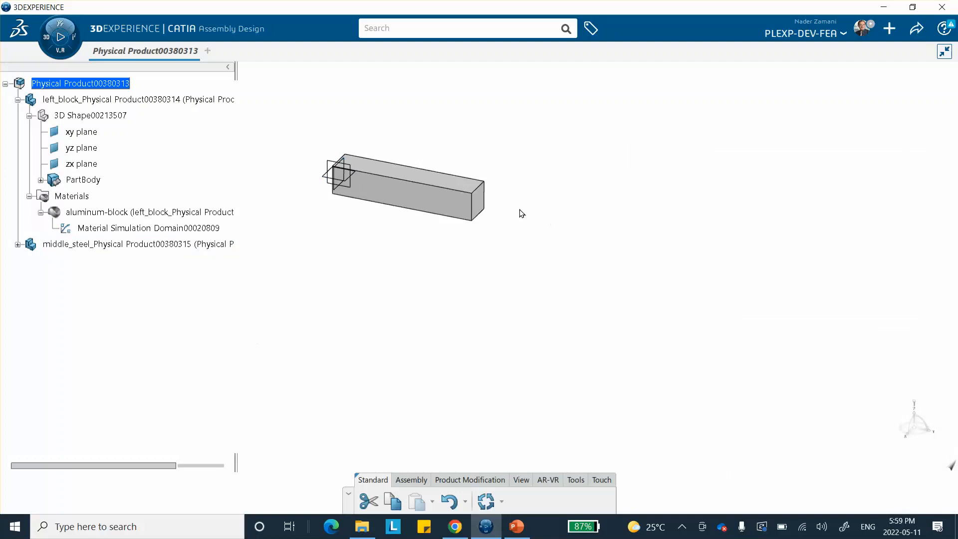
Open the middle_steel part's shape and start a sketch on the left block's end face
{"action": "left_click", "coordinate": [478, 207]}
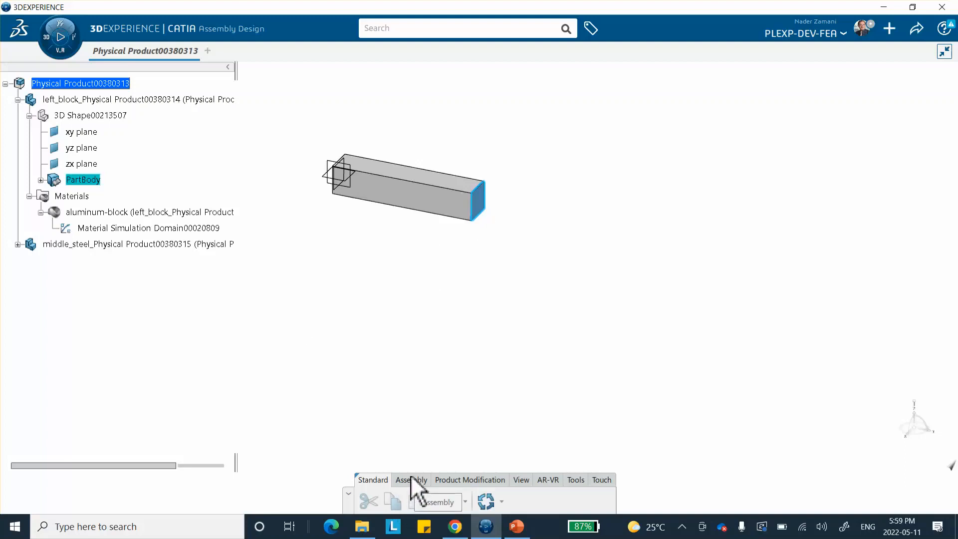
{"action": "left_click", "coordinate": [358, 328]}
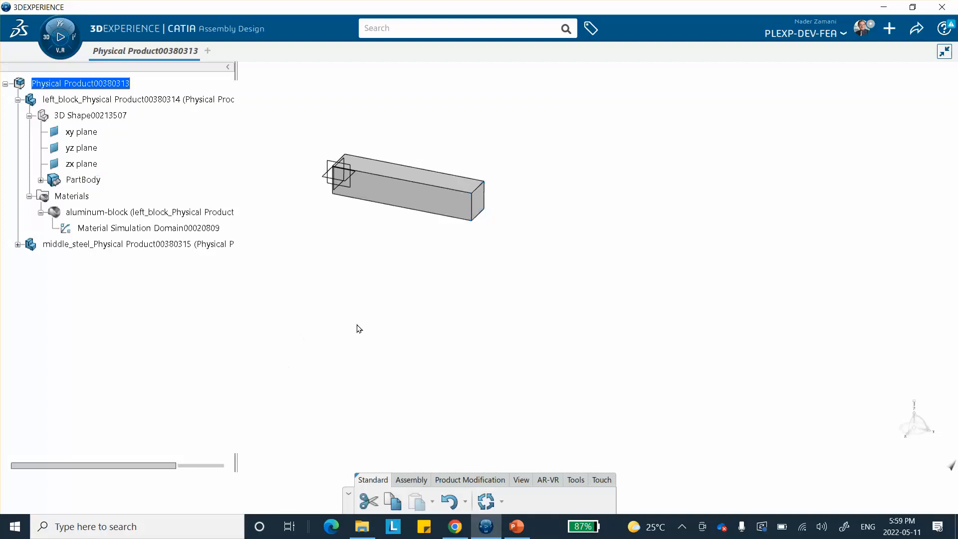
{"action": "left_click", "coordinate": [18, 244]}
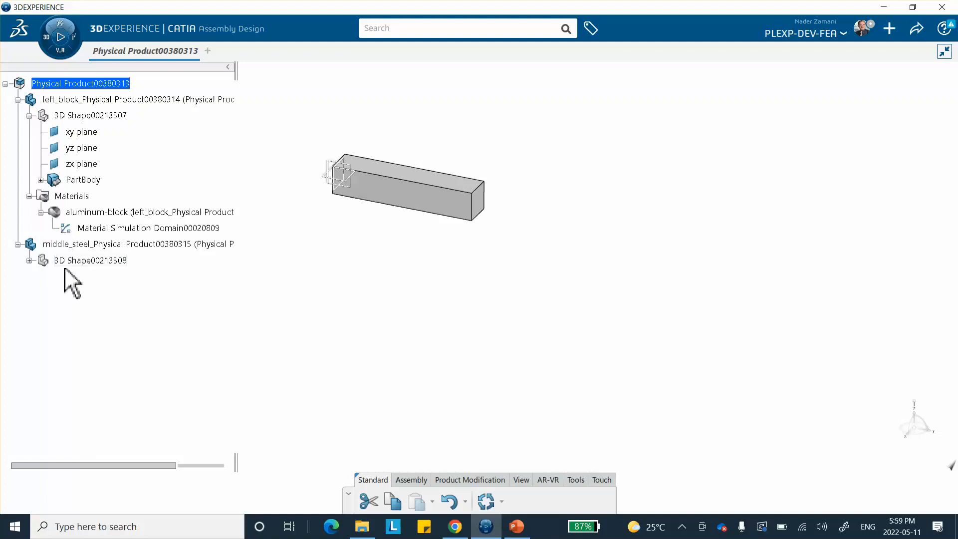
{"action": "left_click", "coordinate": [89, 260]}
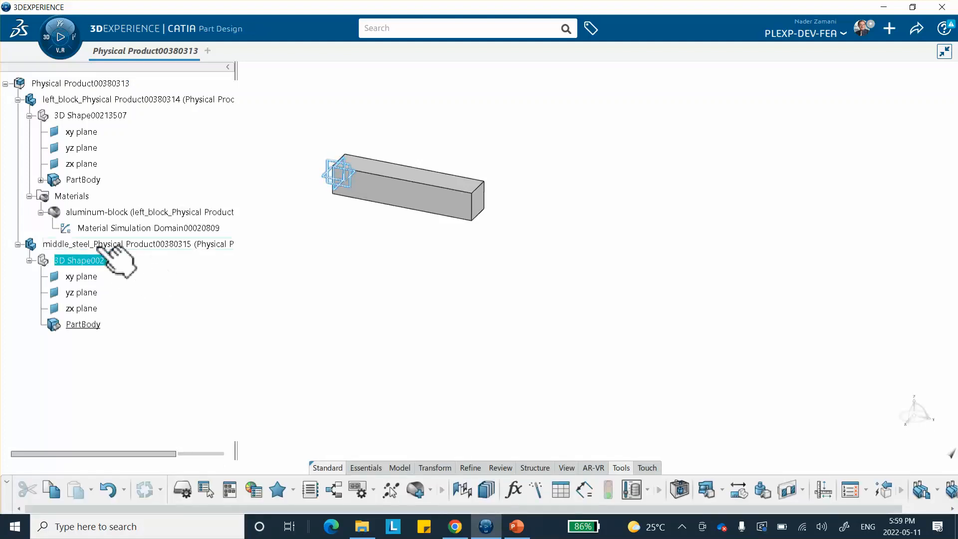
{"action": "left_click", "coordinate": [86, 309]}
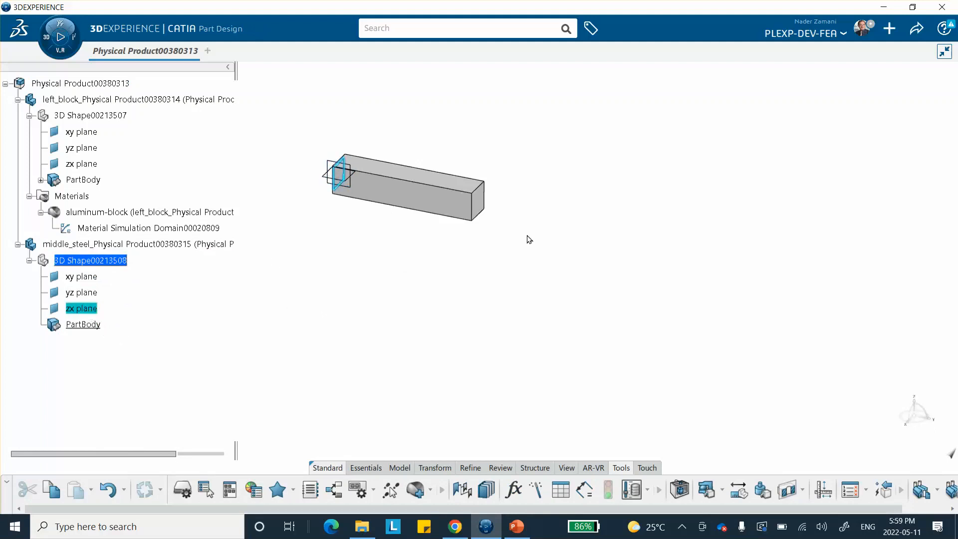
{"action": "left_click", "coordinate": [480, 202]}
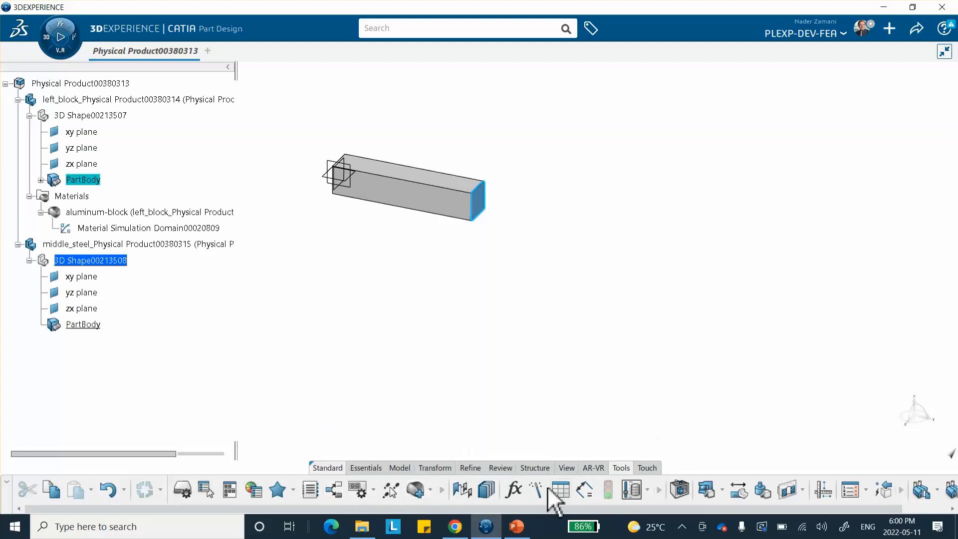
{"action": "left_click", "coordinate": [368, 468]}
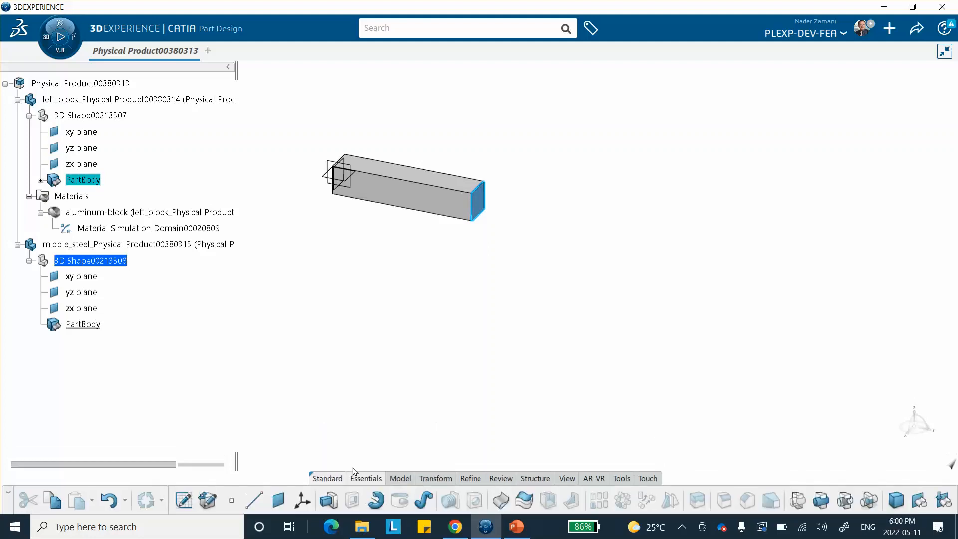
{"action": "left_click", "coordinate": [184, 499]}
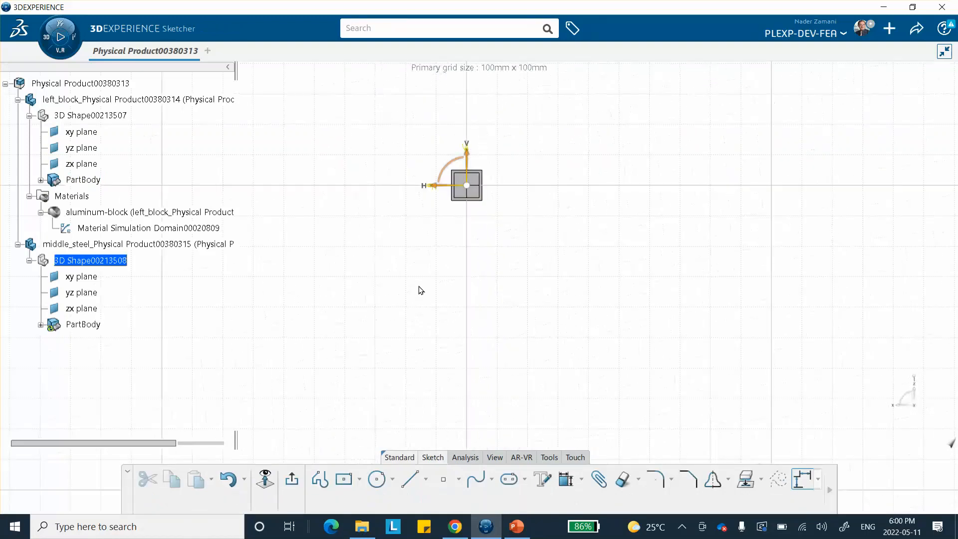
Sketch a rectangle slightly larger than the block's end face, about 16 mm tall
{"action": "mouse_move", "coordinate": [412, 329]}
{"action": "middle_mouse_down"}
{"action": "mouse_move", "coordinate": [400, 357]}
{"action": "mouse_move", "coordinate": [412, 335]}
{"action": "mouse_move", "coordinate": [420, 267]}
{"action": "mouse_move", "coordinate": [504, 385]}
{"action": "middle_mouse_up"}
{"action": "middle_click_drag", "start_coordinate": [527, 186], "coordinate": [503, 233]}
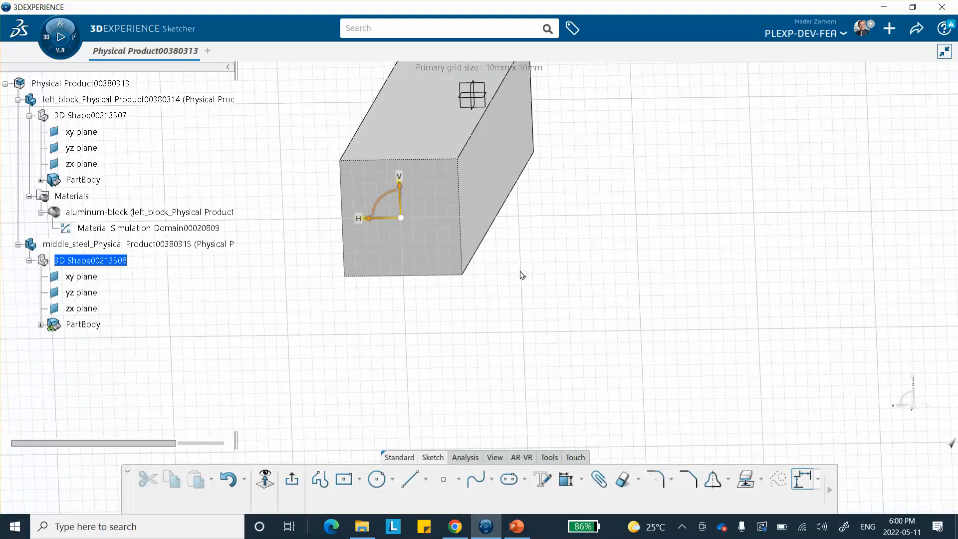
{"action": "left_click", "coordinate": [264, 479]}
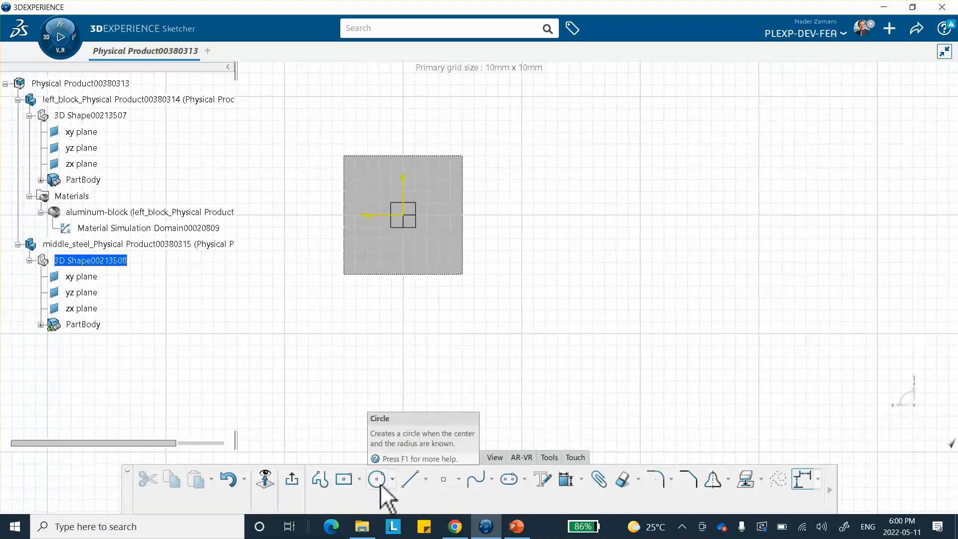
{"action": "left_click", "coordinate": [342, 479]}
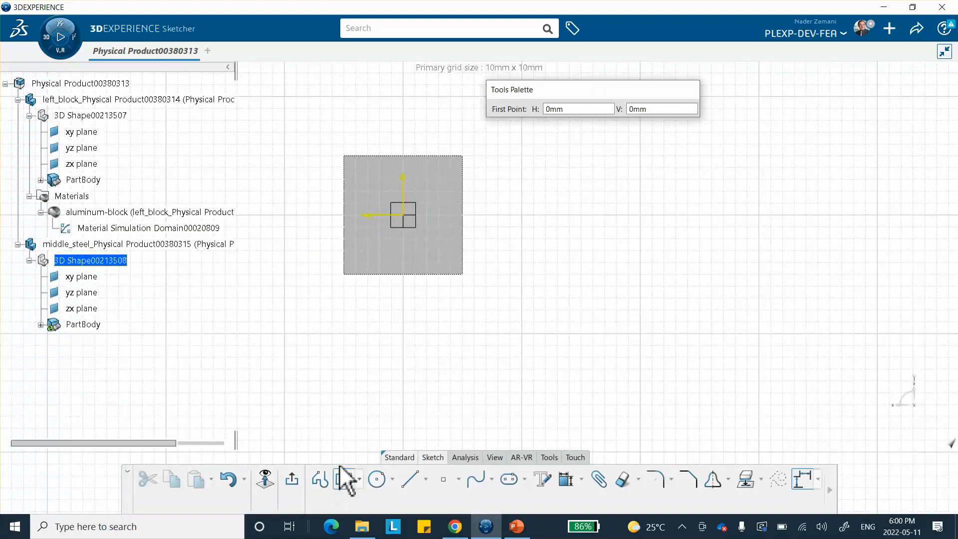
{"action": "left_click", "coordinate": [403, 215]}
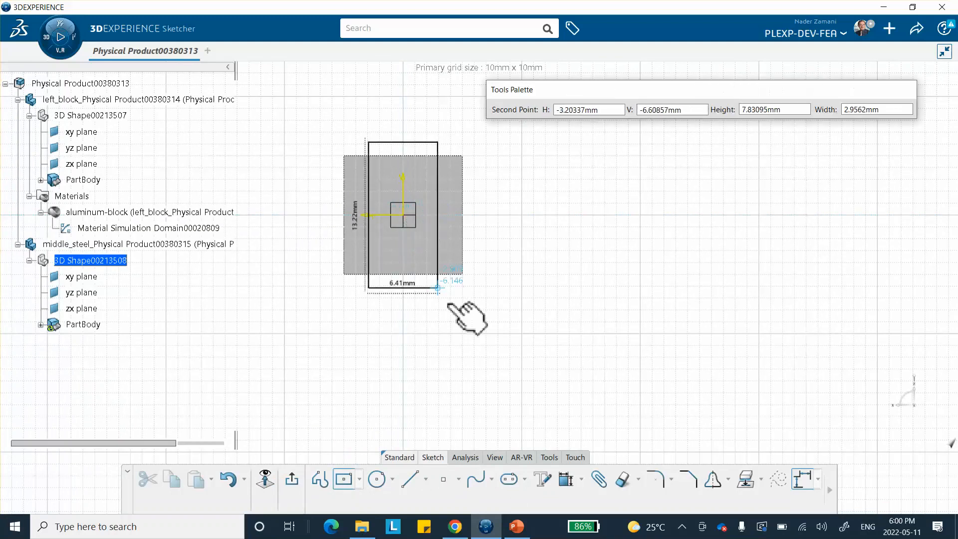
{"action": "left_click", "coordinate": [472, 309]}
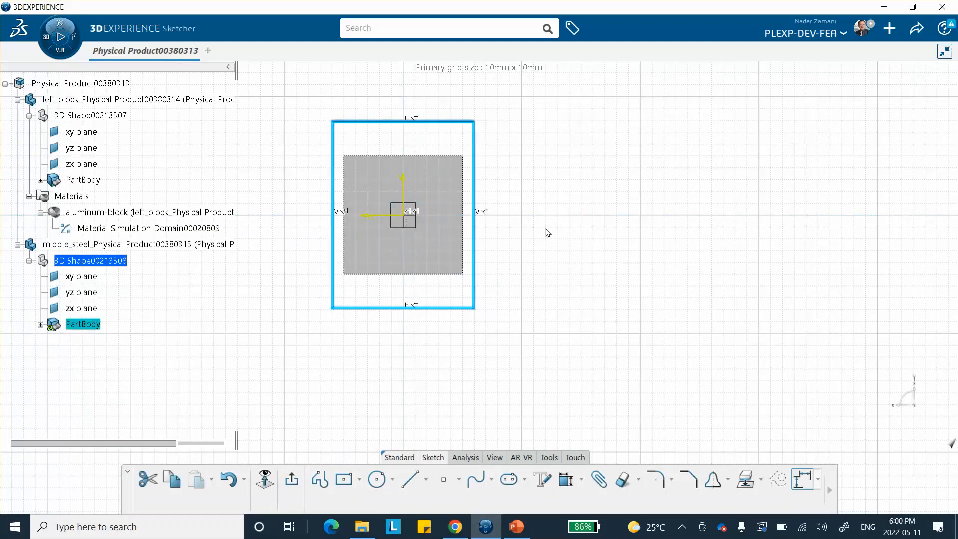
{"action": "left_click", "coordinate": [561, 474]}
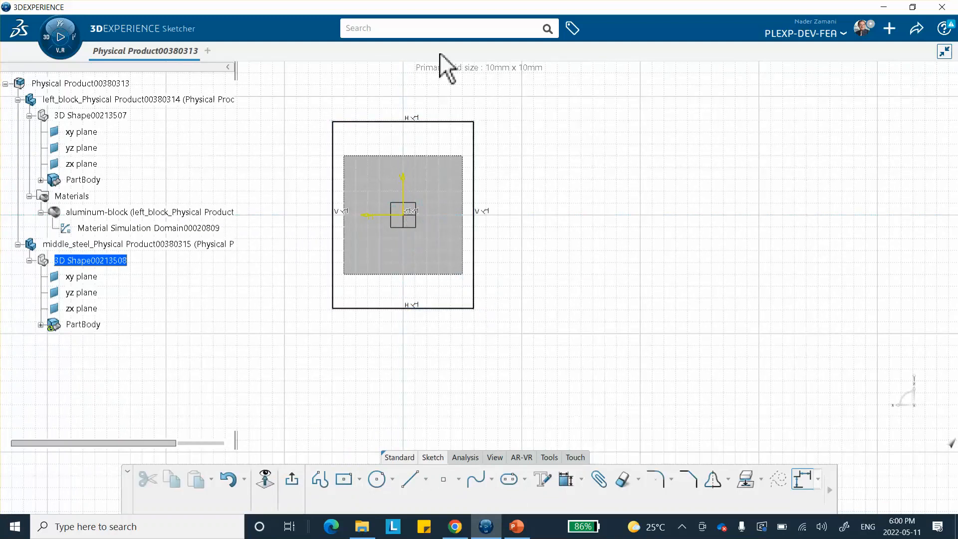
Dimension the rectangle's width and height to 10 mm each
{"action": "left_click", "coordinate": [437, 124]}
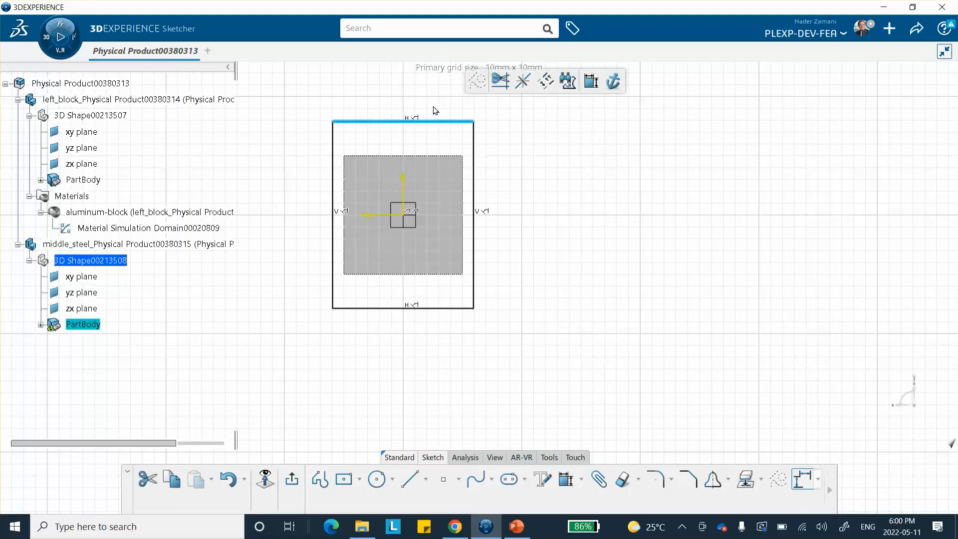
{"action": "left_click", "coordinate": [591, 81]}
{"action": "type", "text": "10"}
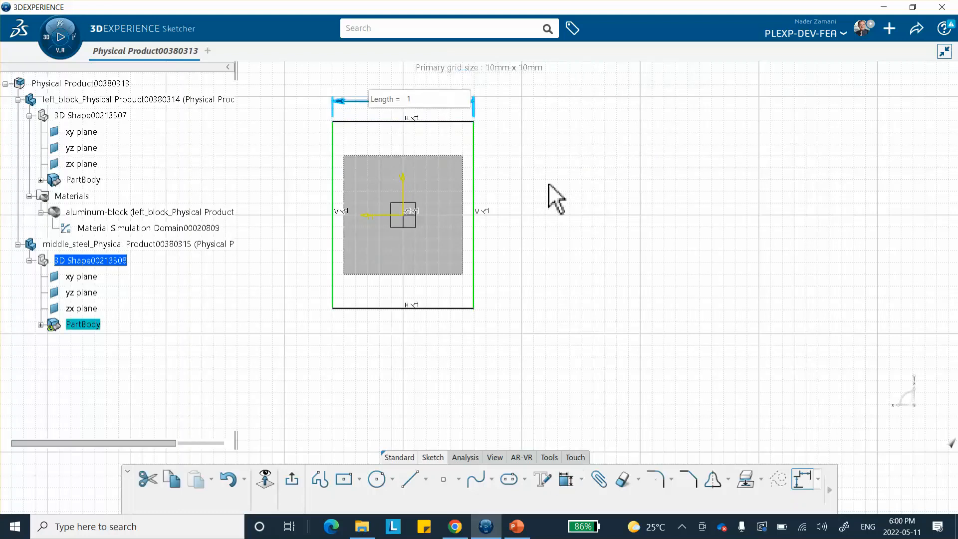
{"action": "key", "text": "Return"}
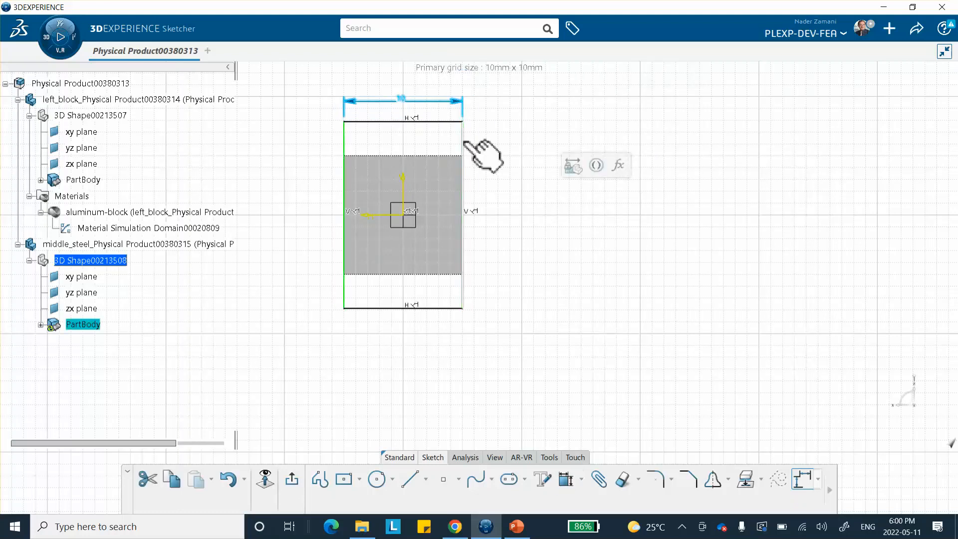
{"action": "left_click", "coordinate": [465, 142]}
{"action": "left_click", "coordinate": [620, 94]}
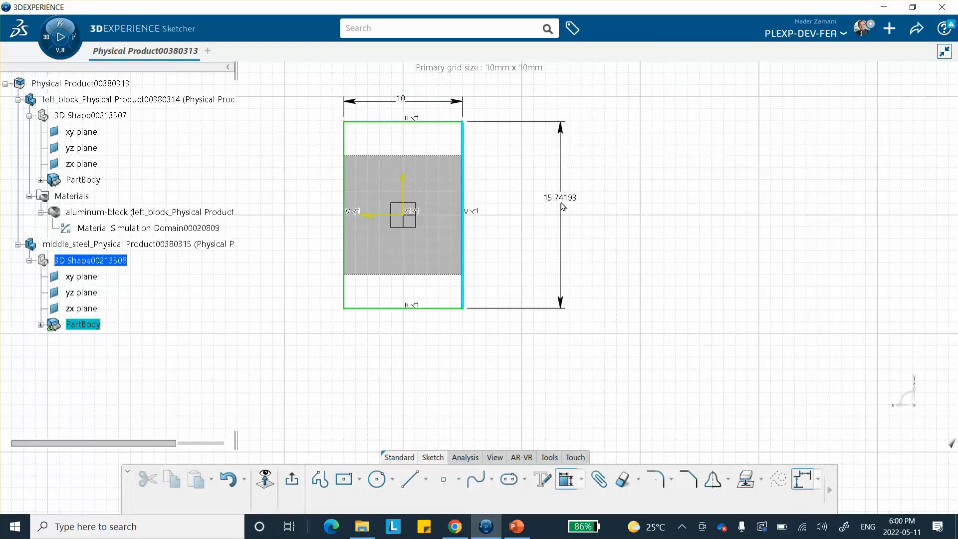
{"action": "type", "text": "10"}
{"action": "key", "text": "Return"}
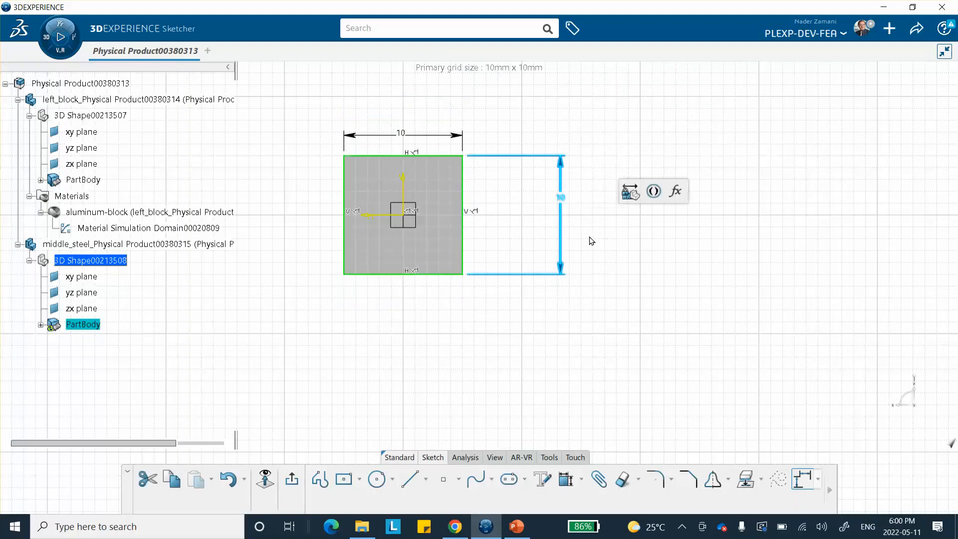
Exit the sketch and pad the profile 50 mm in the reversed direction, away from the left block
{"action": "left_click", "coordinate": [292, 479]}
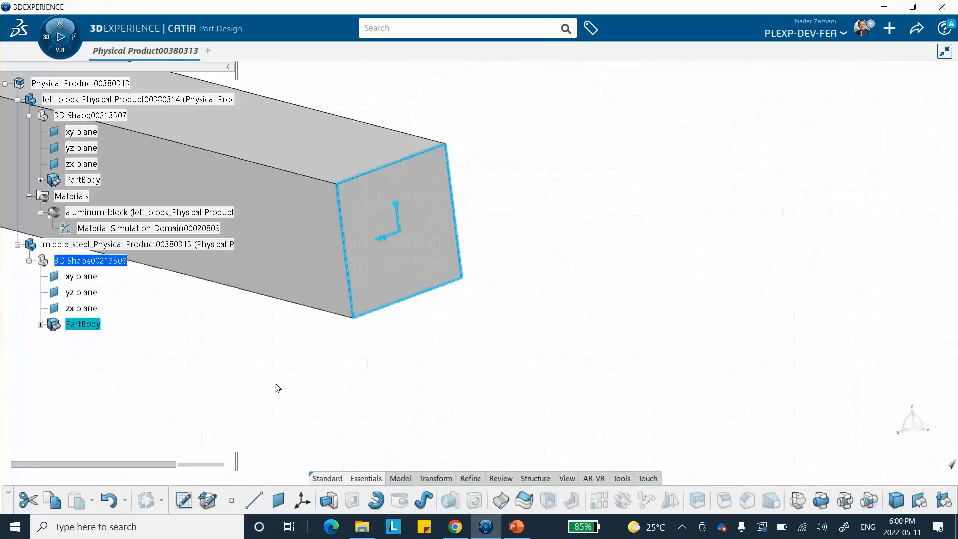
{"action": "left_click", "coordinate": [328, 500]}
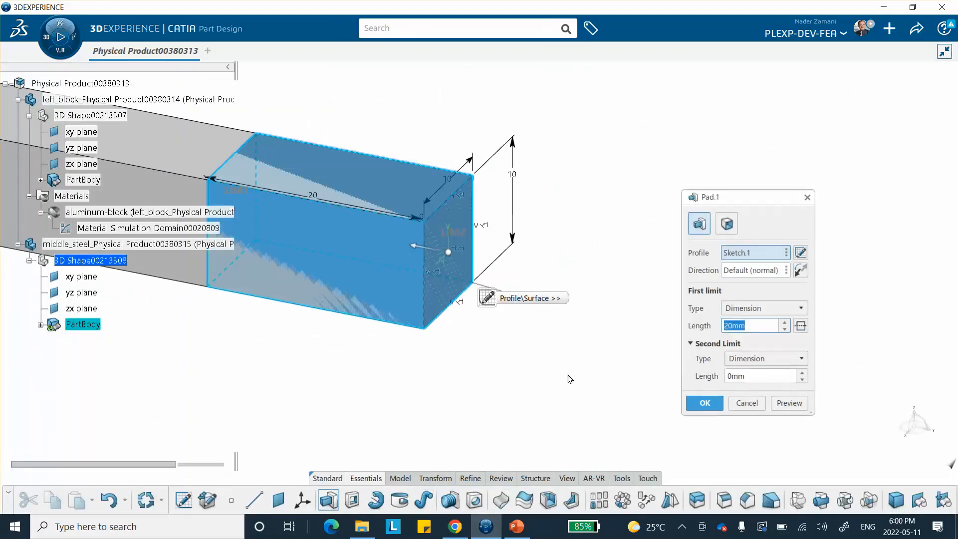
{"action": "left_click", "coordinate": [800, 270]}
{"action": "double_click", "coordinate": [757, 325]}
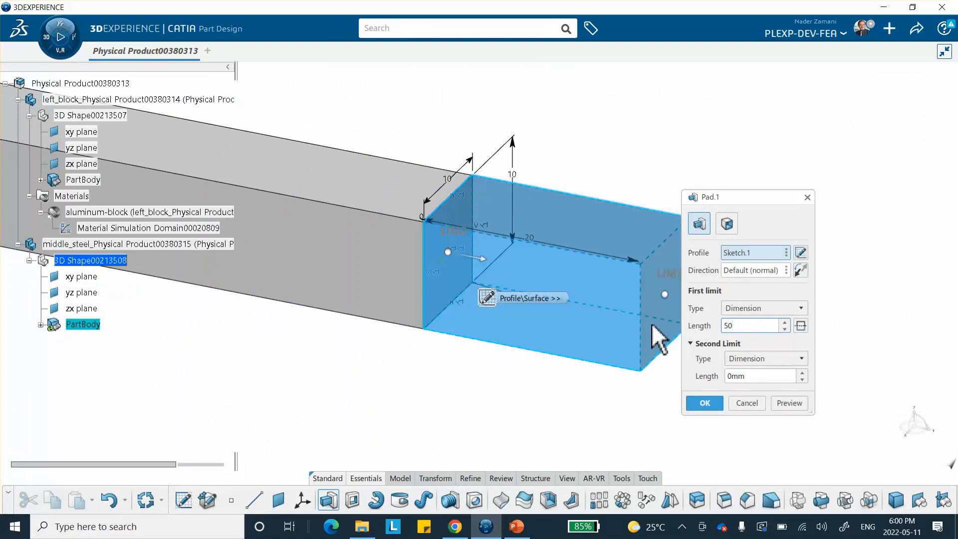
{"action": "left_click", "coordinate": [704, 403]}
Set the middle_steel part's display color to tan through its graphic properties
{"action": "middle_click_drag", "start_coordinate": [545, 397], "coordinate": [530, 316]}
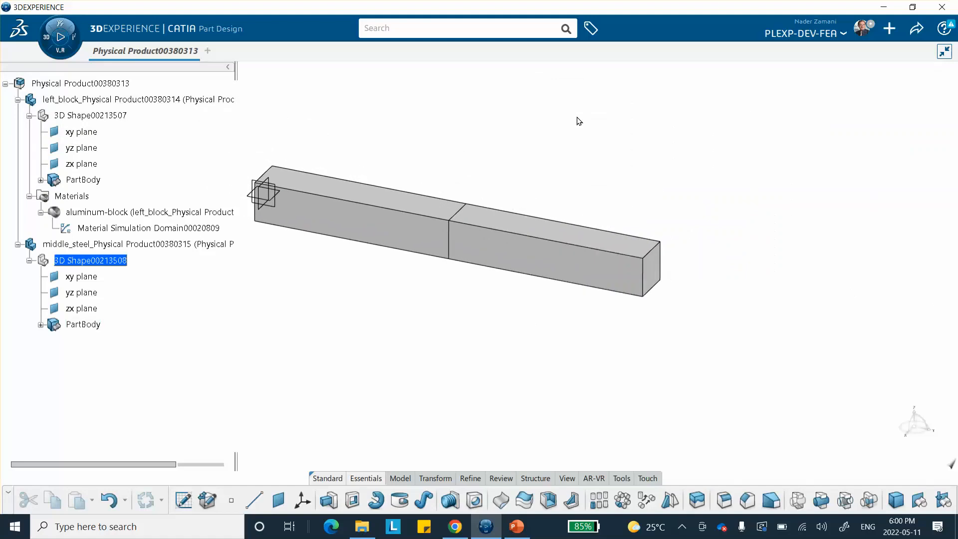
{"action": "right_click", "coordinate": [138, 244]}
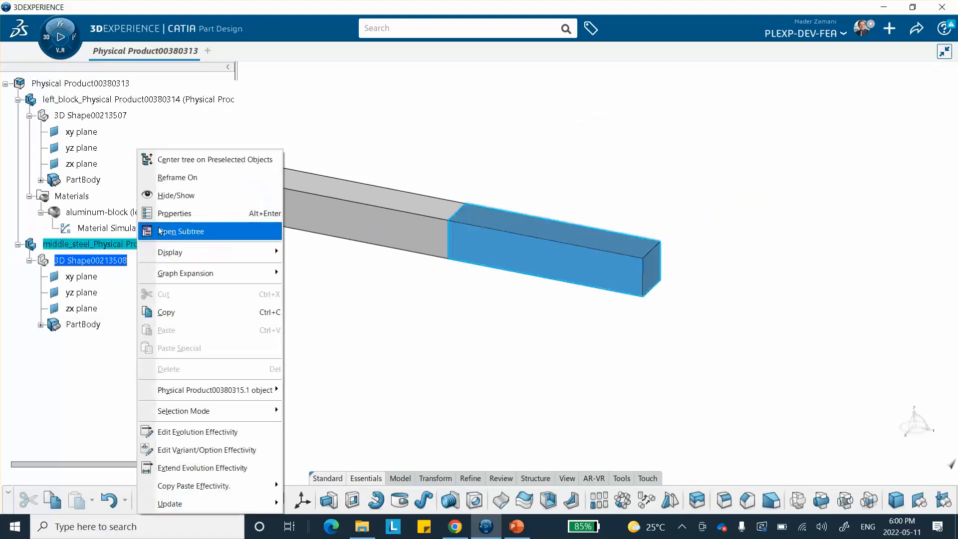
{"action": "left_click", "coordinate": [170, 213]}
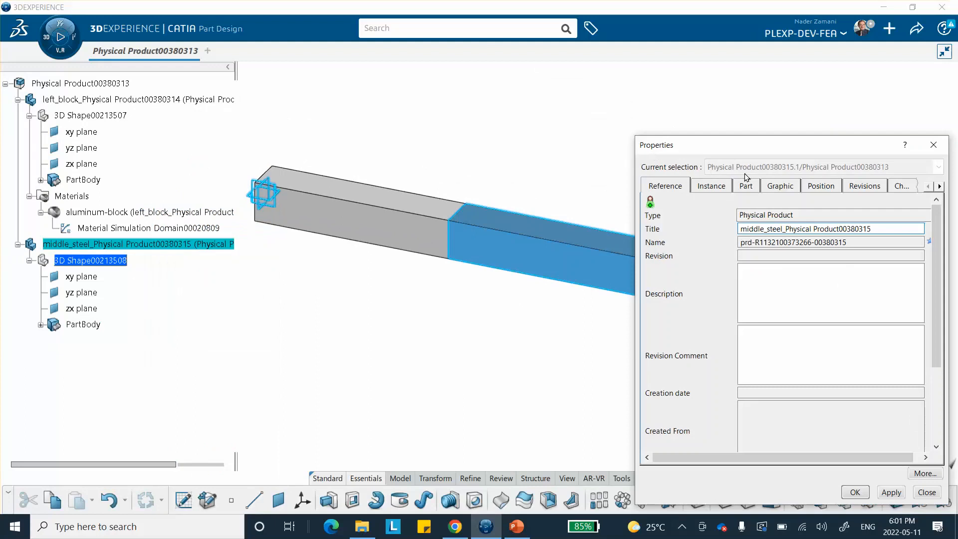
{"action": "left_click", "coordinate": [717, 191]}
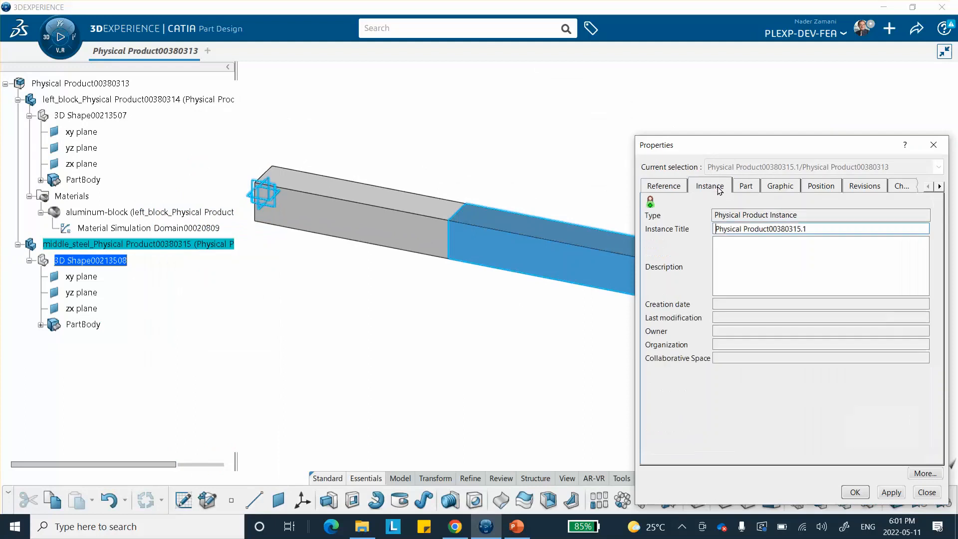
{"action": "left_click", "coordinate": [792, 187]}
{"action": "left_click", "coordinate": [723, 230]}
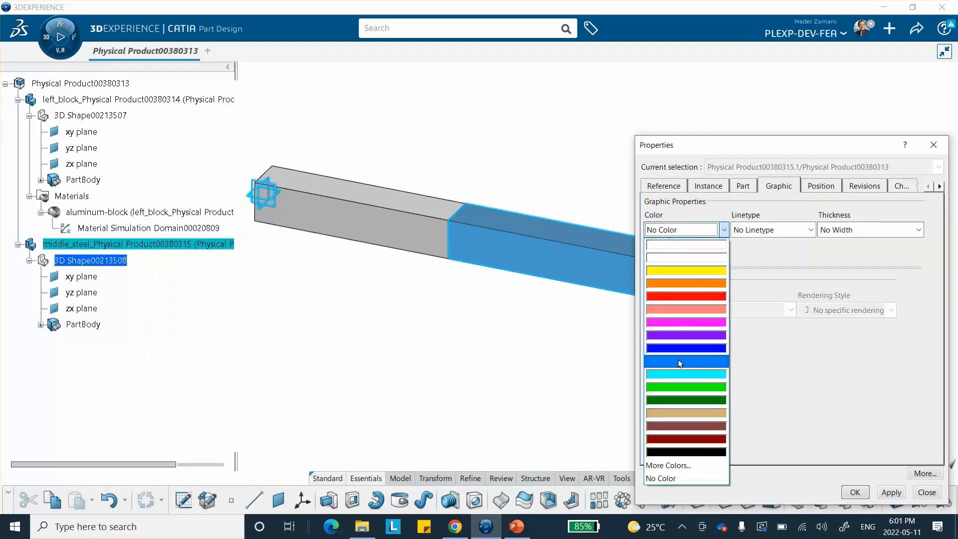
{"action": "left_click", "coordinate": [678, 413]}
{"action": "left_click", "coordinate": [855, 492]}
Create a new core material titled middle-block_steel
{"action": "middle_click_drag", "start_coordinate": [562, 156], "coordinate": [500, 122]}
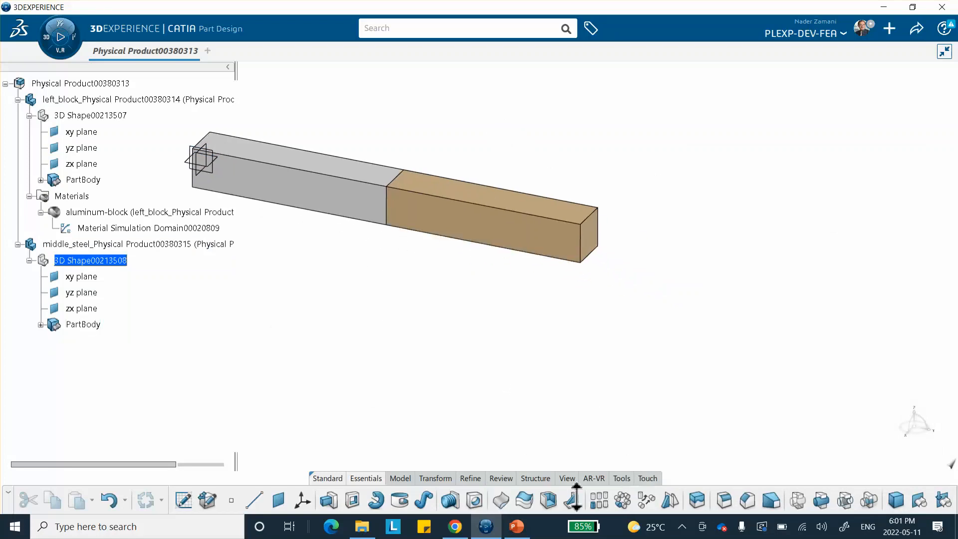
{"action": "left_click", "coordinate": [621, 478]}
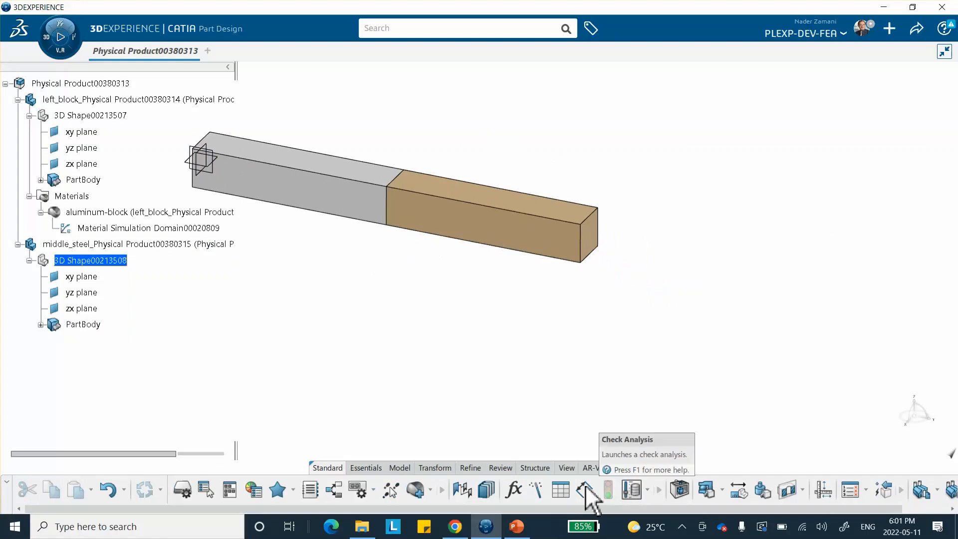
{"action": "left_click", "coordinate": [417, 490]}
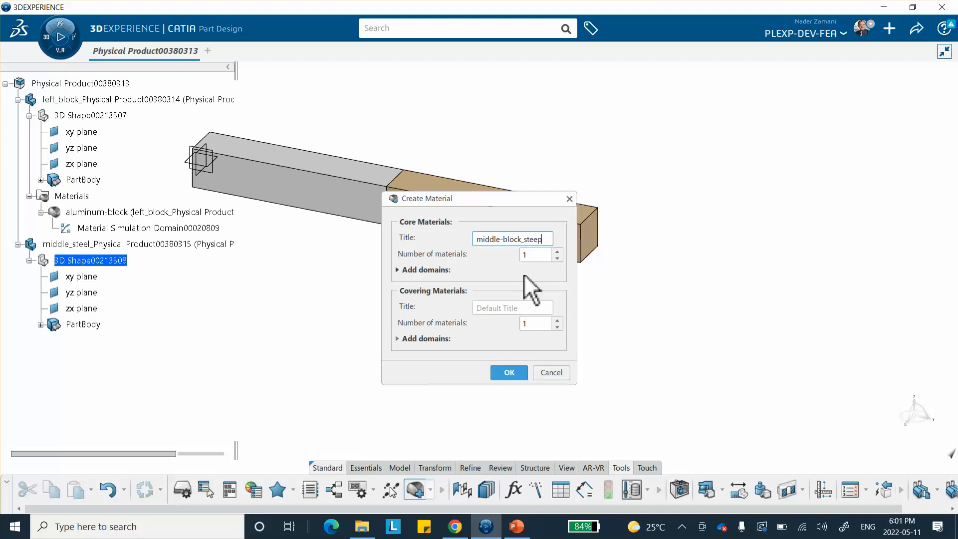
{"action": "left_click", "coordinate": [515, 372]}
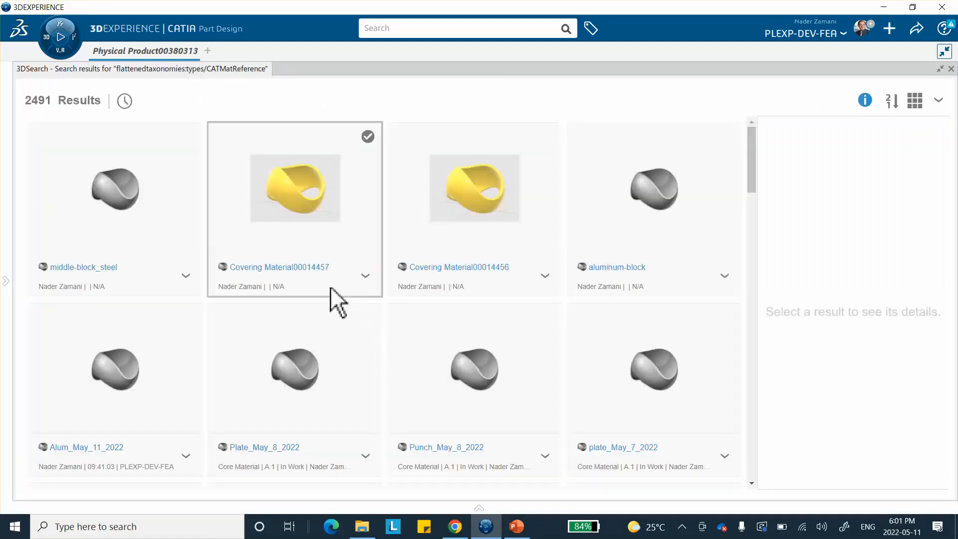
Apply the middle-block_steel material to the middle_steel part and close the material search
{"action": "left_click", "coordinate": [118, 201]}
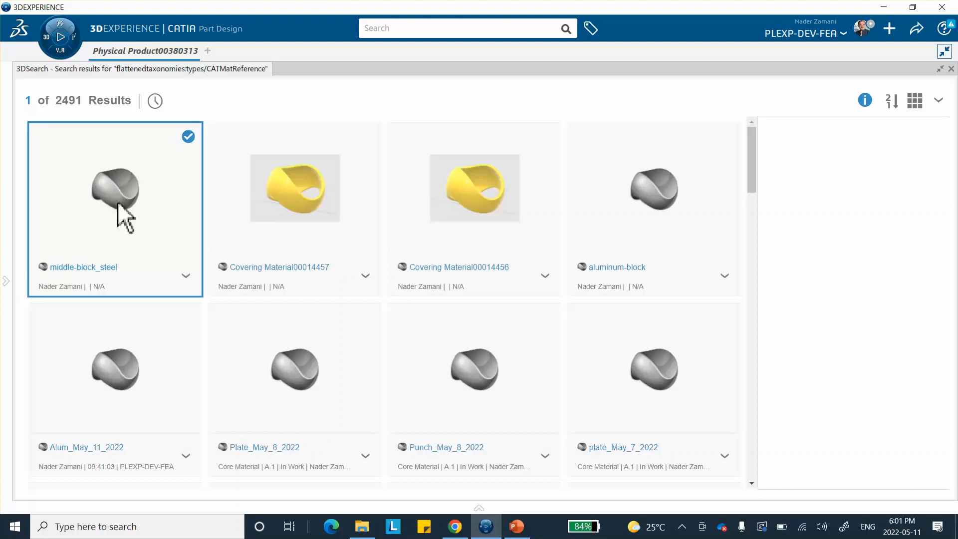
{"action": "right_click", "coordinate": [118, 202]}
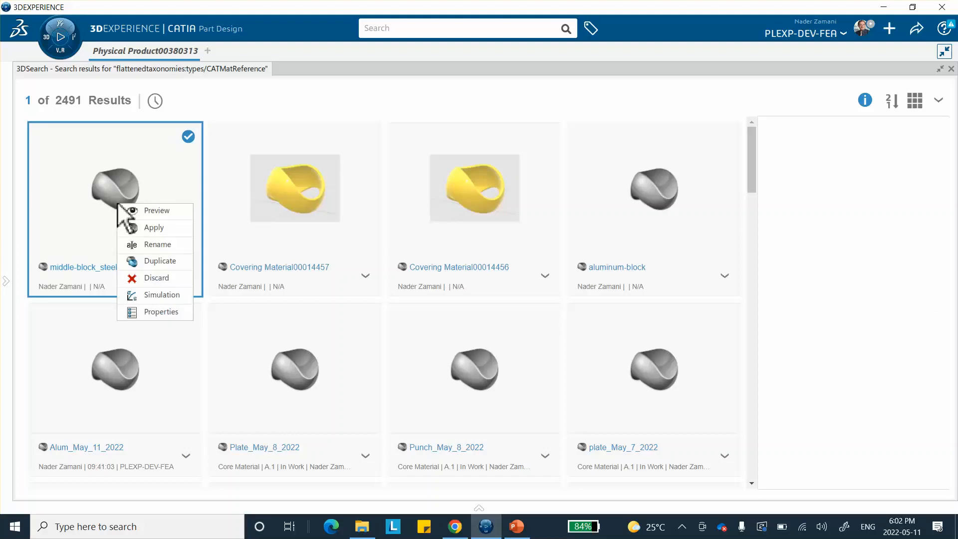
{"action": "left_click", "coordinate": [147, 227]}
{"action": "left_click", "coordinate": [949, 70]}
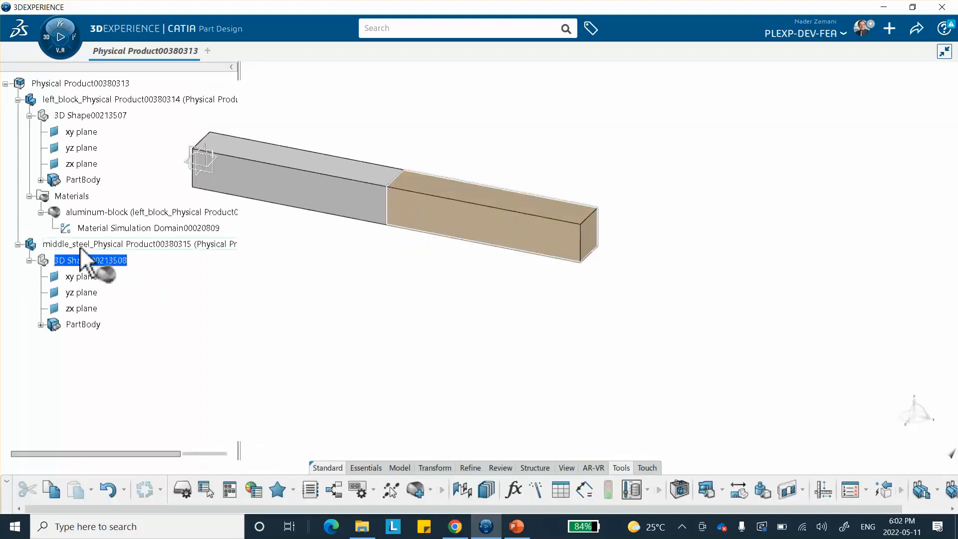
{"action": "left_click", "coordinate": [80, 249]}
{"action": "left_click", "coordinate": [316, 267]}
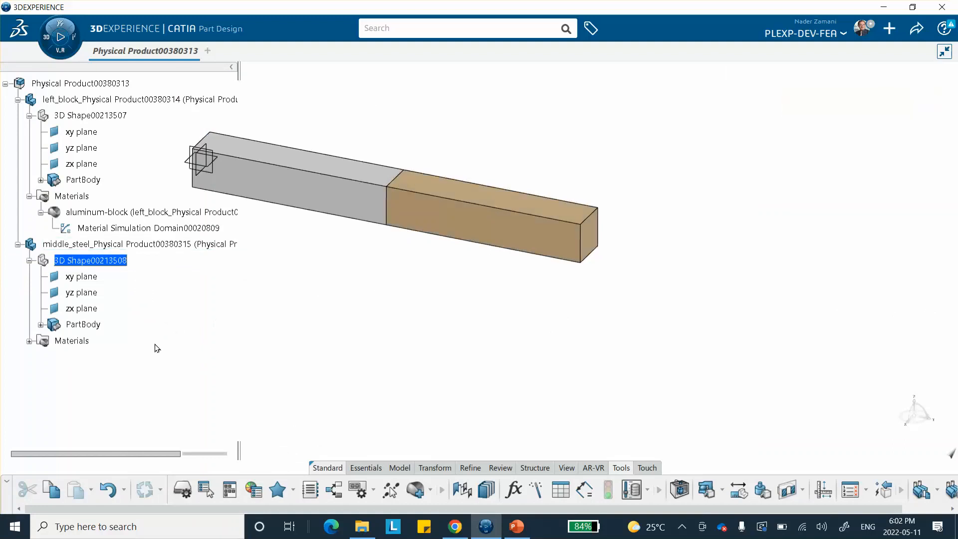
Open the steel material's simulation domain and enable Abaqus Multiphysics mechanical Elastic behaviour
{"action": "left_click", "coordinate": [29, 341]}
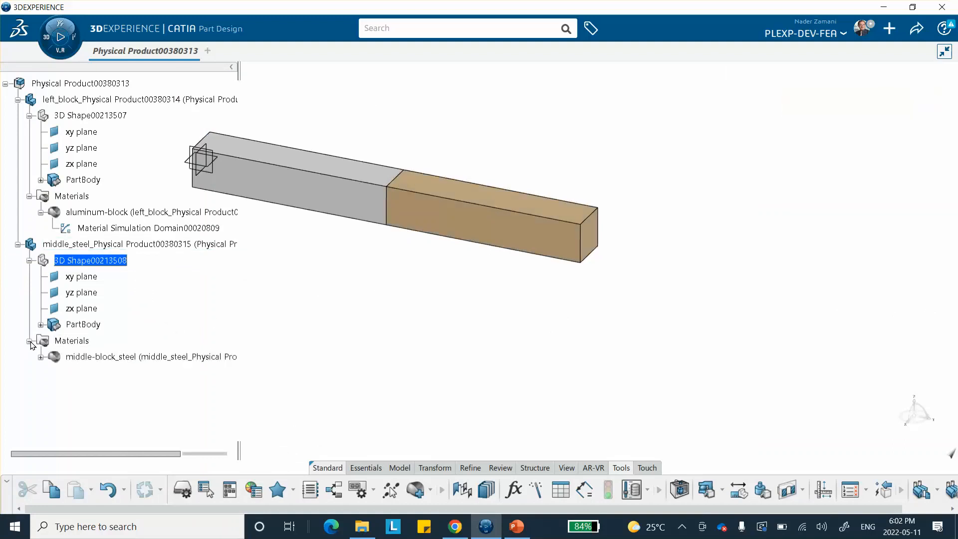
{"action": "left_click", "coordinate": [40, 357]}
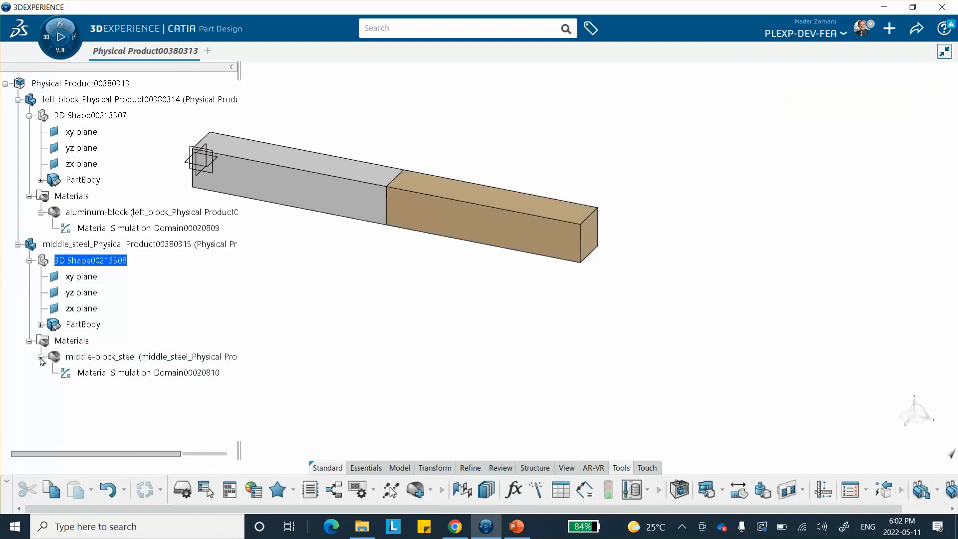
{"action": "left_click", "coordinate": [117, 374]}
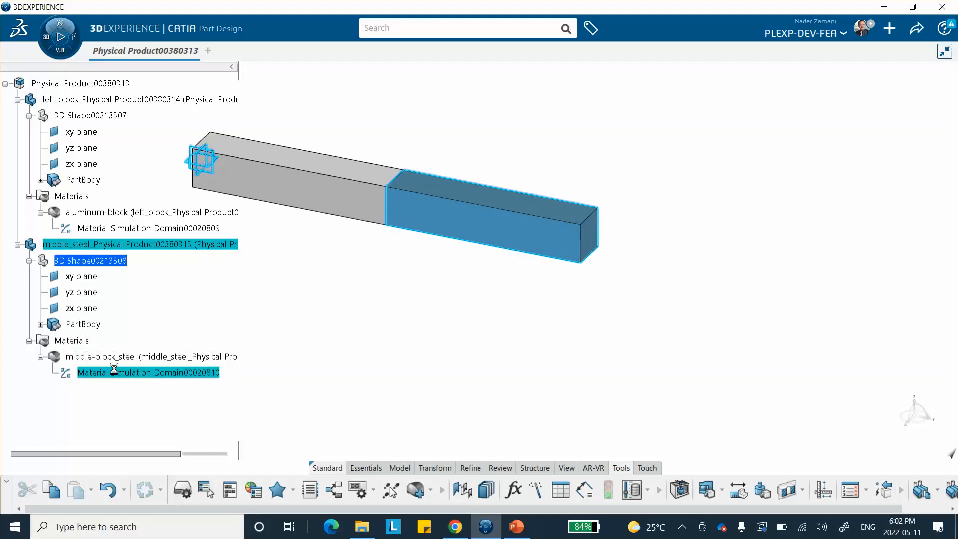
{"action": "double_click", "coordinate": [121, 371]}
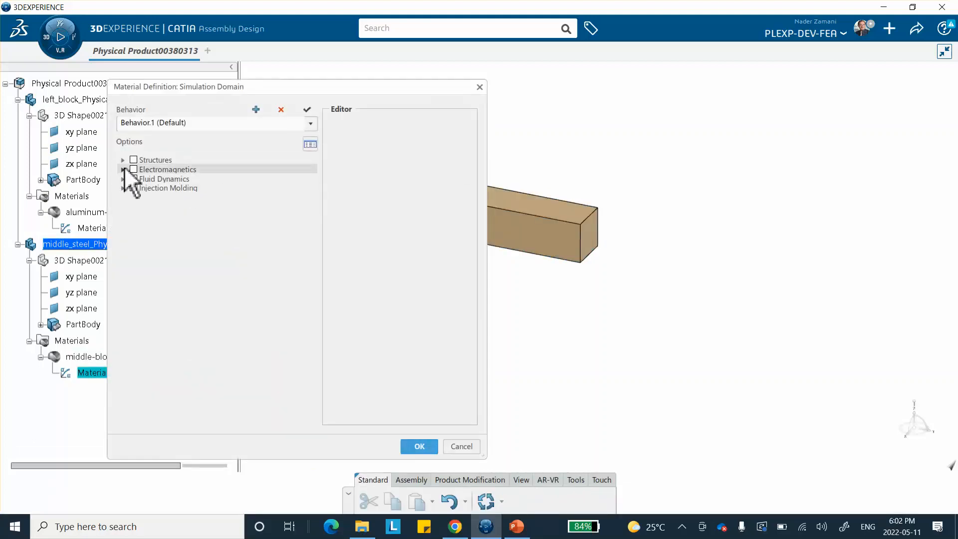
{"action": "left_click", "coordinate": [124, 161]}
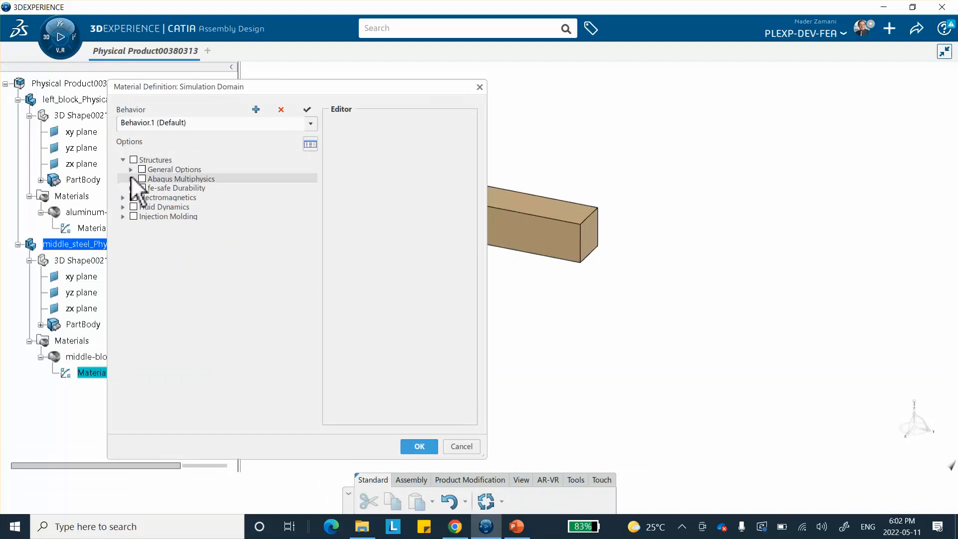
{"action": "left_click", "coordinate": [130, 179]}
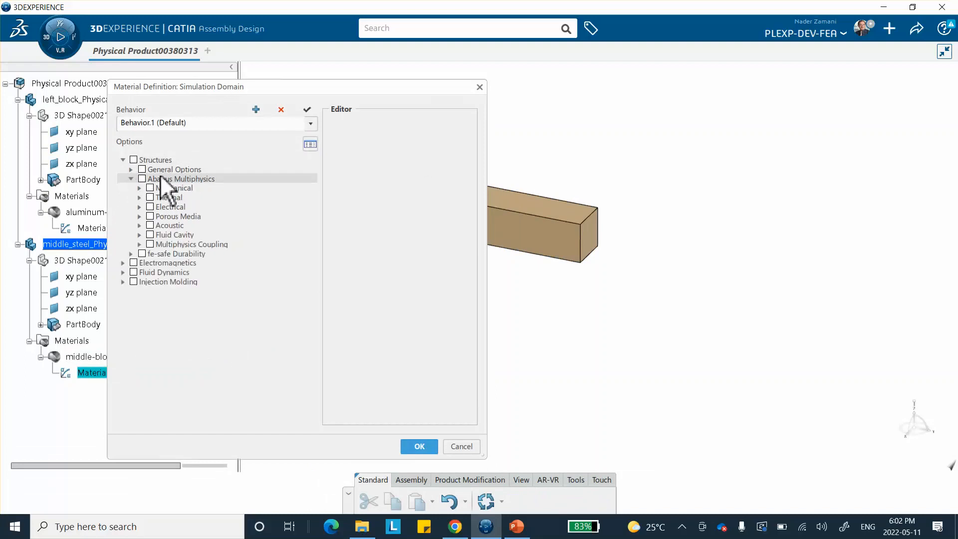
{"action": "left_click", "coordinate": [139, 189]}
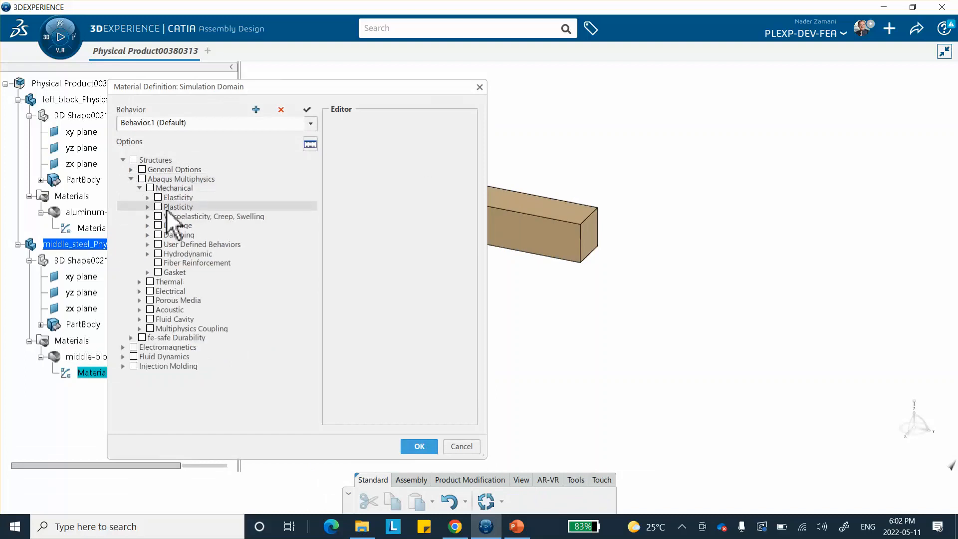
{"action": "left_click", "coordinate": [147, 197]}
{"action": "left_click", "coordinate": [166, 207]}
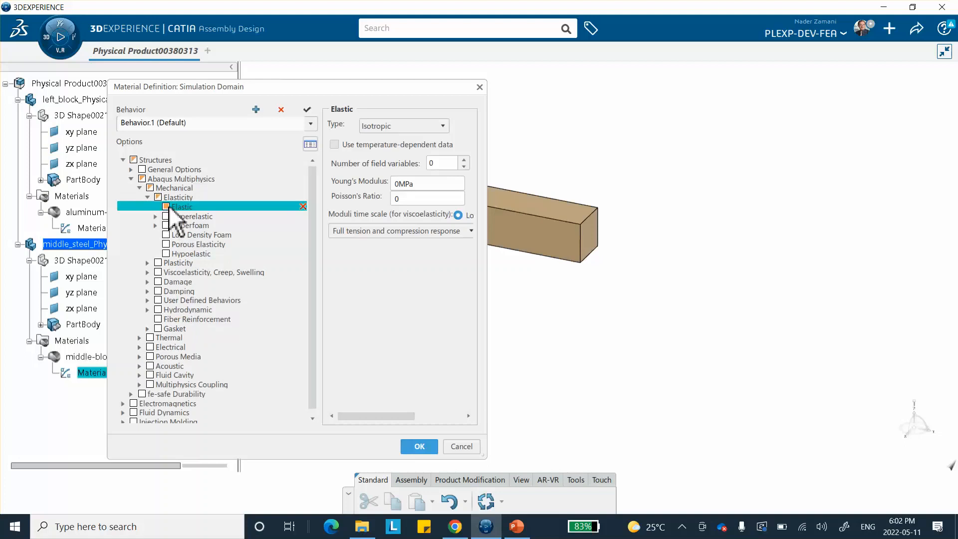
Set the steel's Young's modulus to 200000 MPa and confirm the material definition
{"action": "double_click", "coordinate": [430, 183]}
{"action": "type", "text": "200000"}
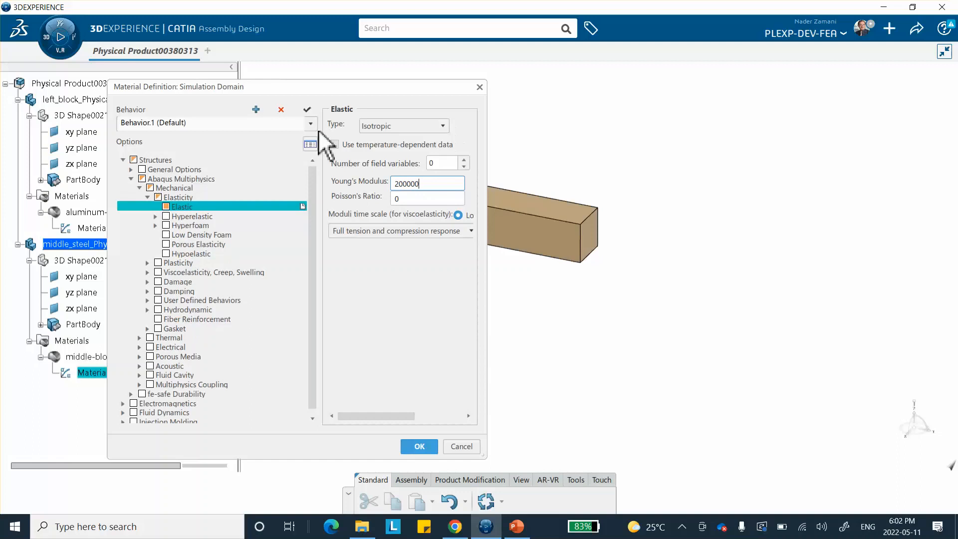
{"action": "left_click", "coordinate": [422, 199]}
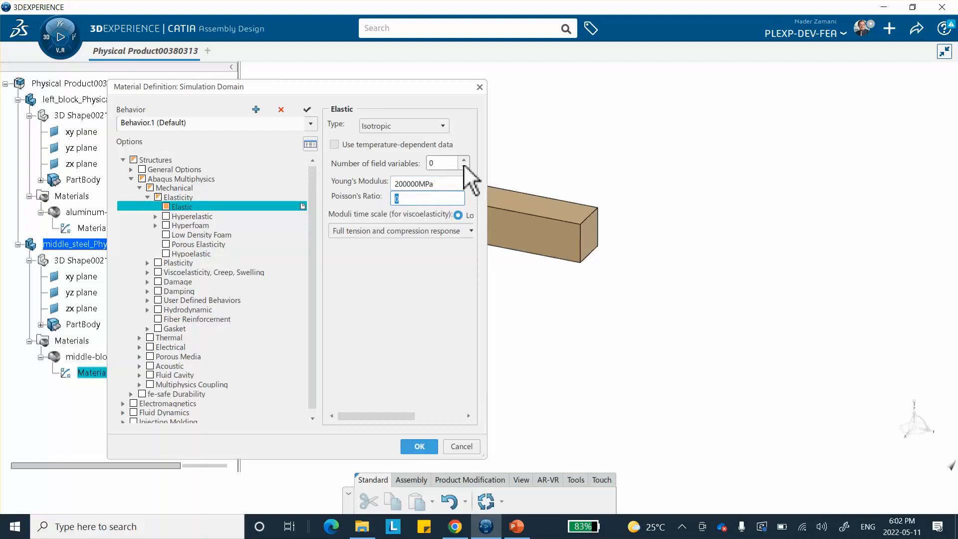
{"action": "left_click", "coordinate": [419, 446]}
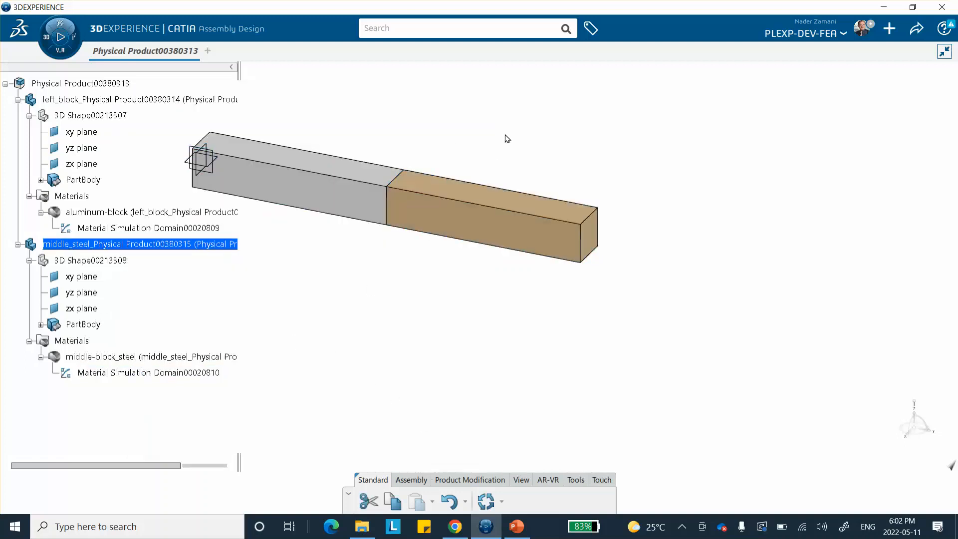
Save the Physical Product assembly
{"action": "left_click", "coordinate": [122, 83]}
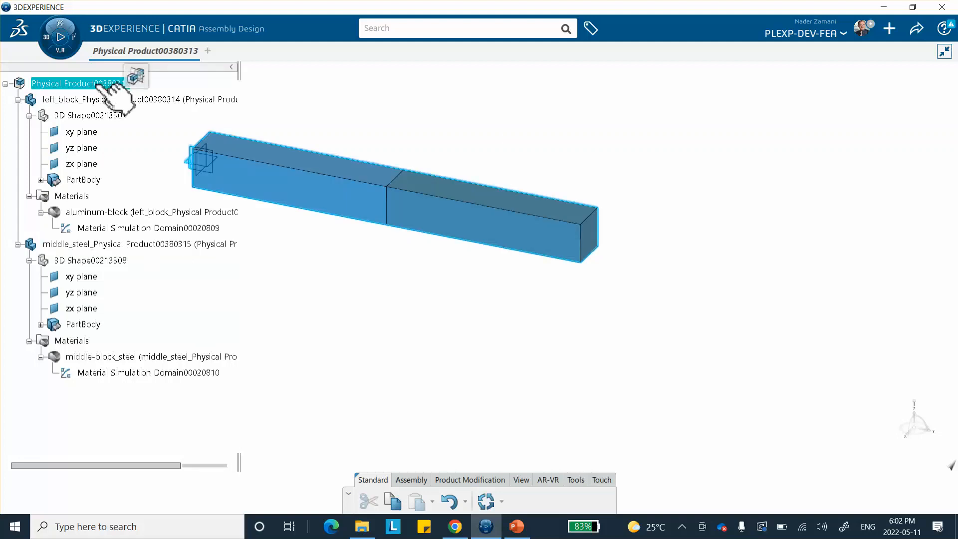
{"action": "left_click", "coordinate": [917, 29]}
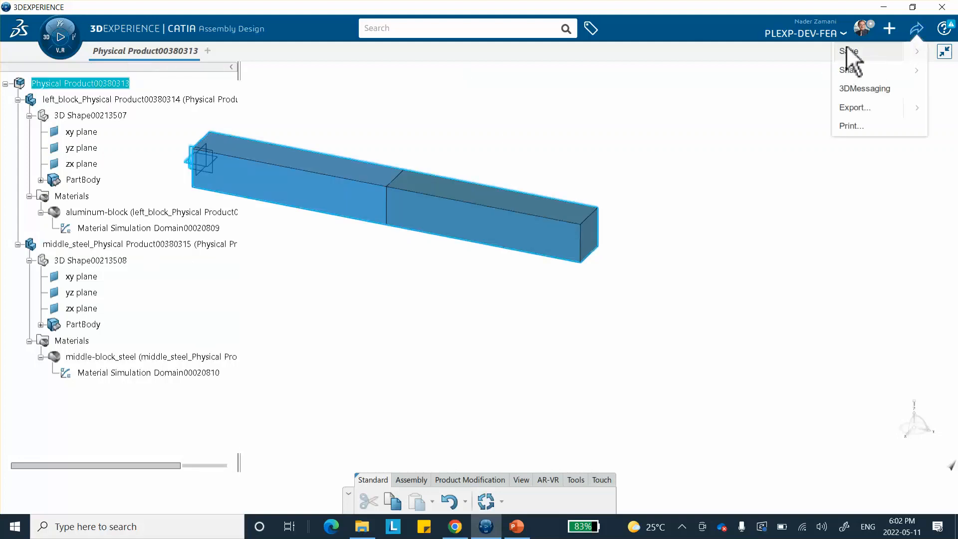
{"action": "left_click", "coordinate": [848, 51]}
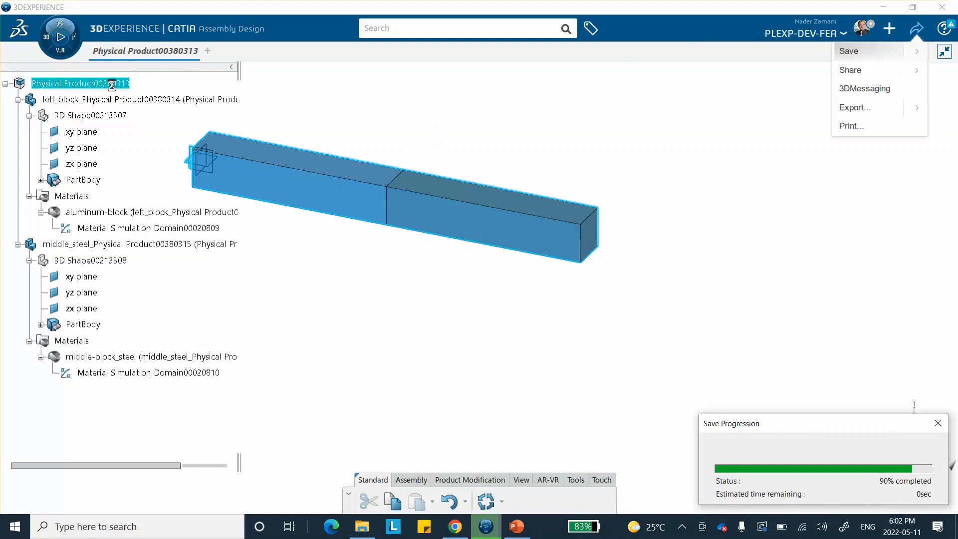
{"action": "right_click", "coordinate": [117, 85]}
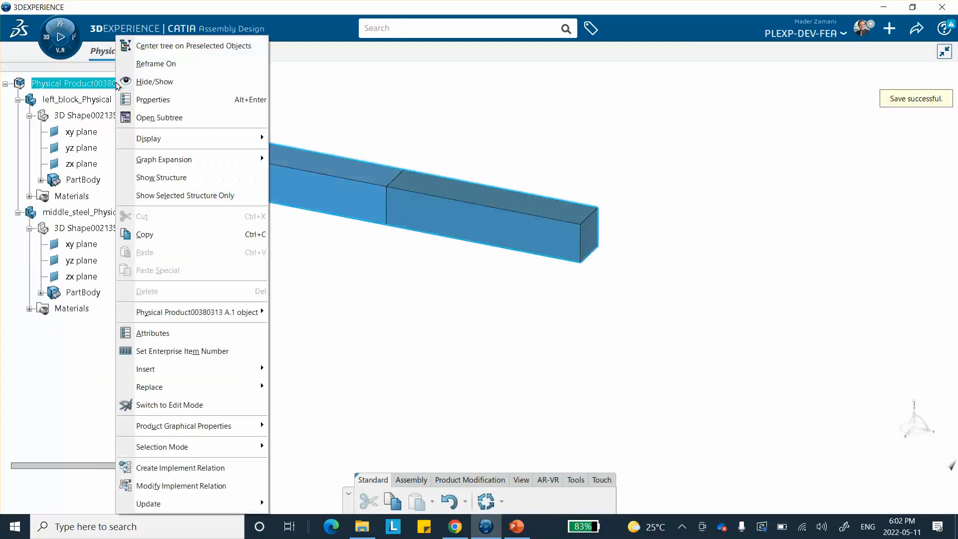
{"action": "mouse_move", "coordinate": [176, 390]}
{"action": "mouse_move", "coordinate": [164, 436]}
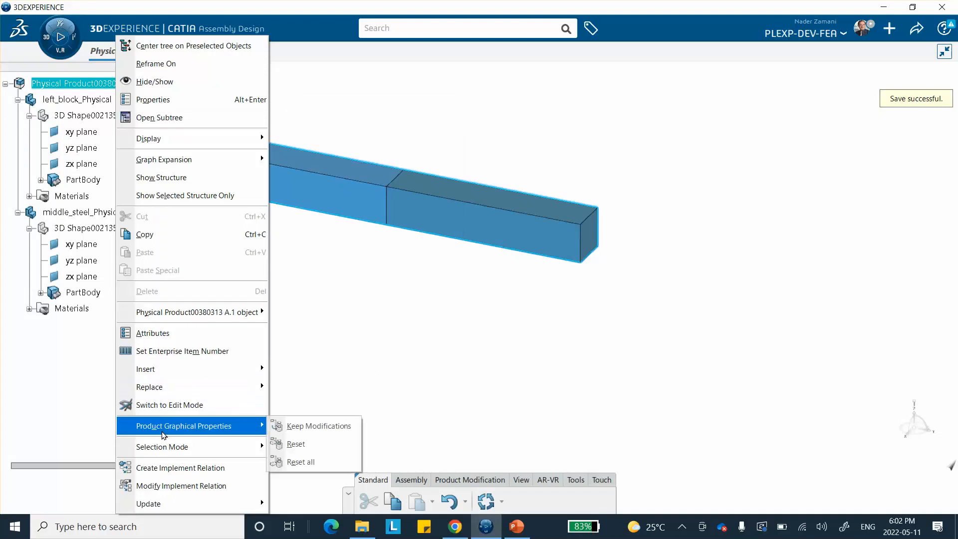
{"action": "mouse_move", "coordinate": [172, 368]}
{"action": "left_click", "coordinate": [319, 349]}
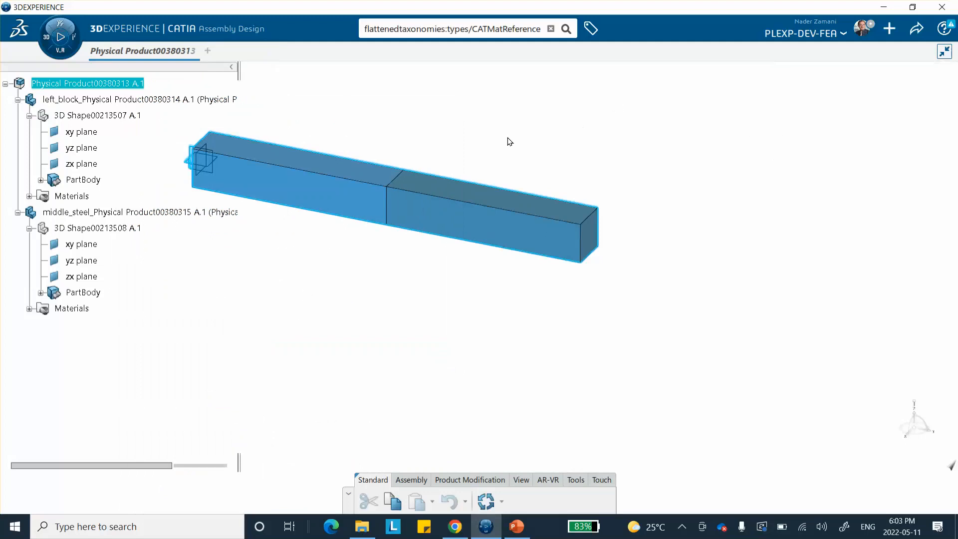
Insert a new 3D Part into the root Physical Product
{"action": "right_click", "coordinate": [67, 84]}
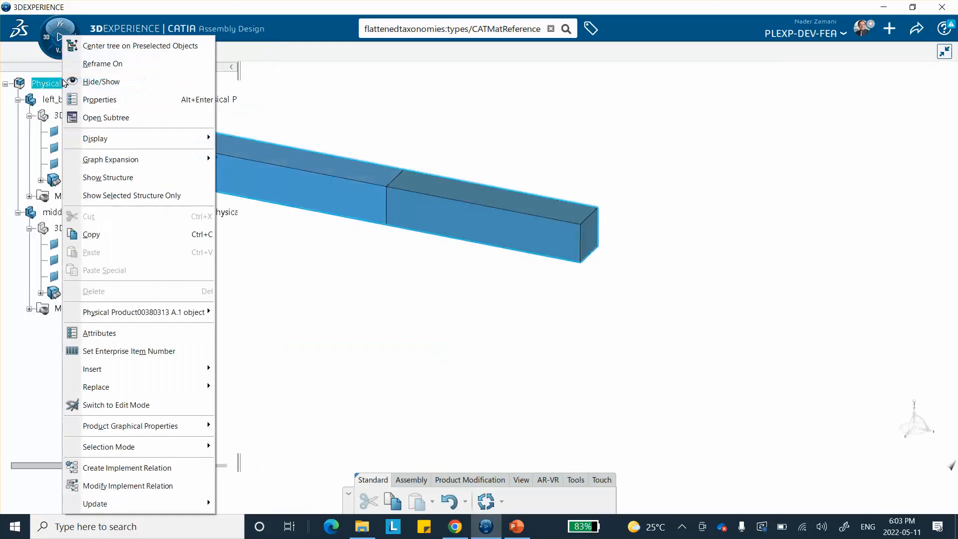
{"action": "mouse_move", "coordinate": [120, 373]}
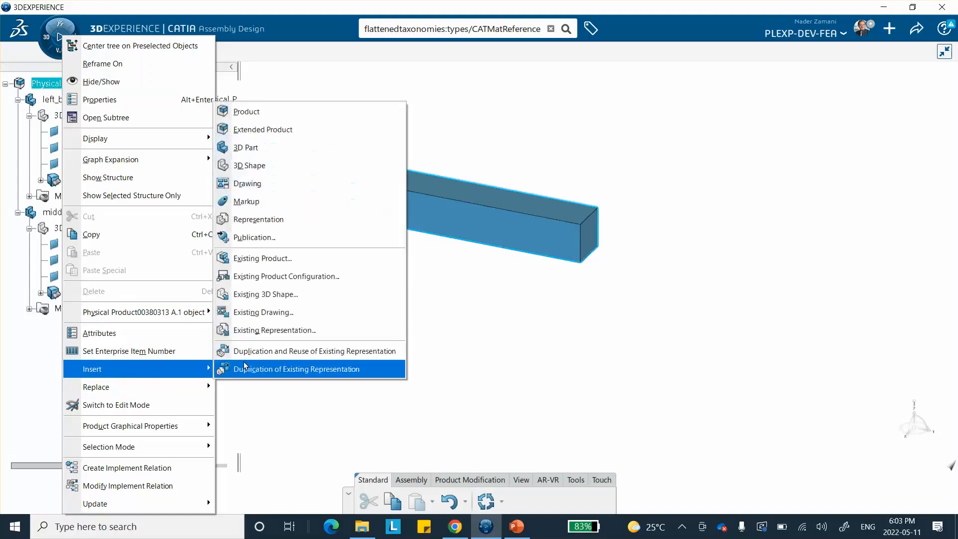
{"action": "left_click", "coordinate": [266, 149]}
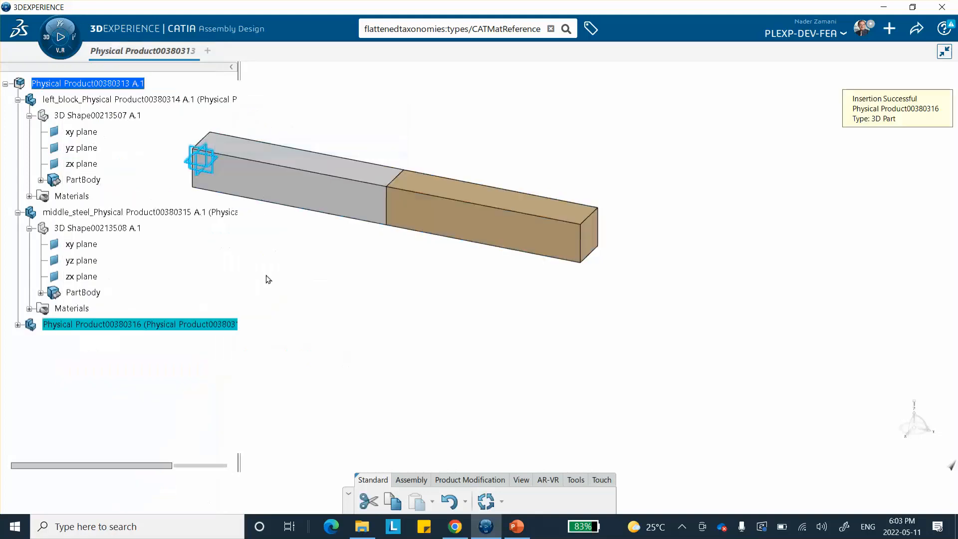
Rename the newly inserted product's title to right-block-Physical Product00380316 through its properties
{"action": "left_click", "coordinate": [18, 325]}
{"action": "right_click", "coordinate": [79, 323]}
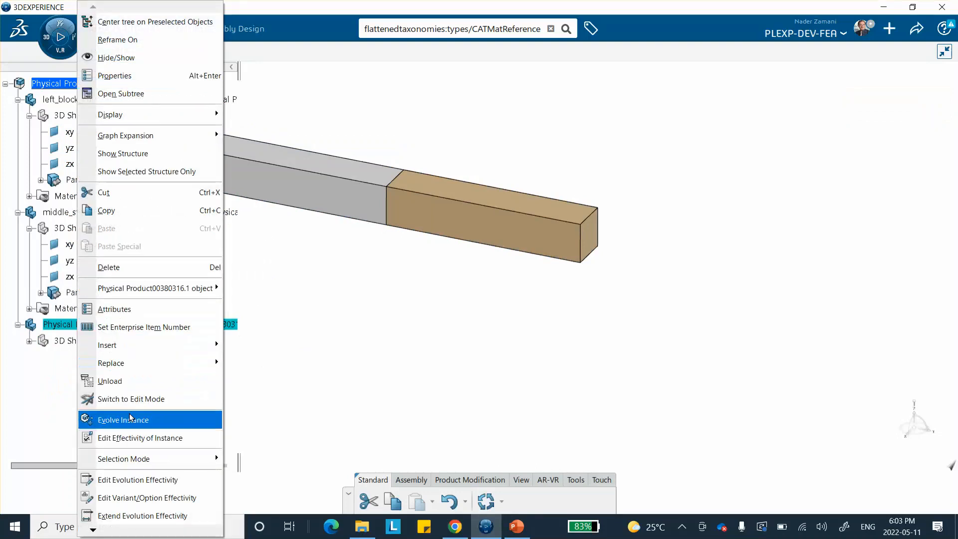
{"action": "left_click", "coordinate": [132, 76]}
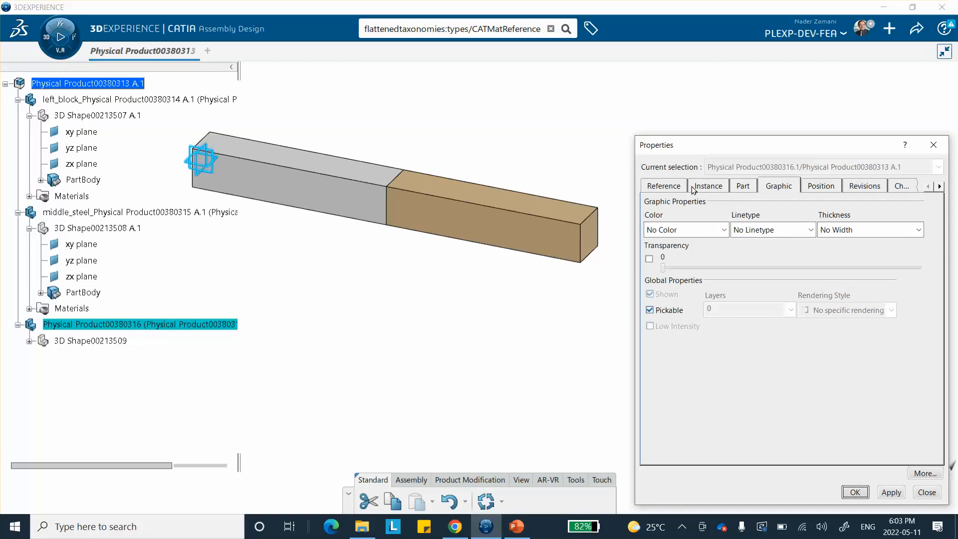
{"action": "left_click", "coordinate": [676, 187]}
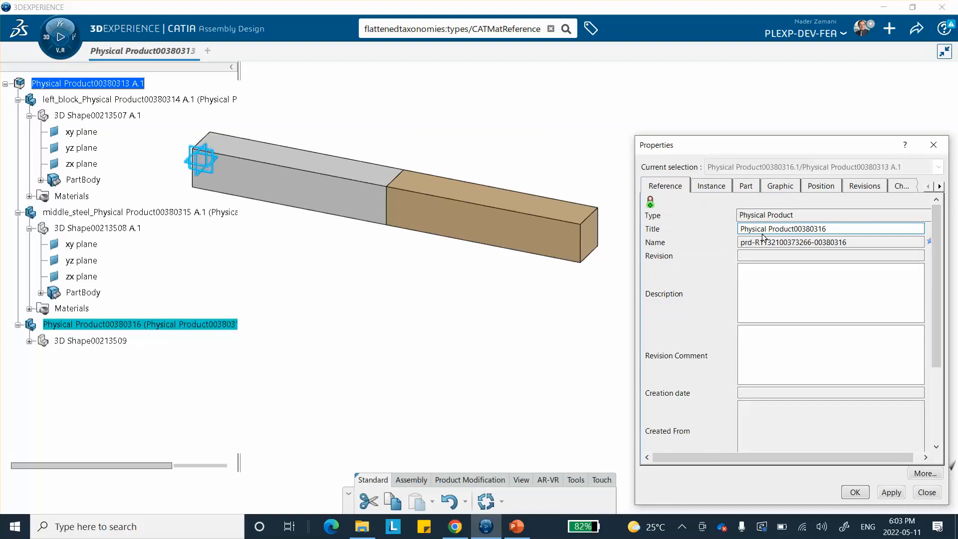
{"action": "type", "text": "ight-block-"}
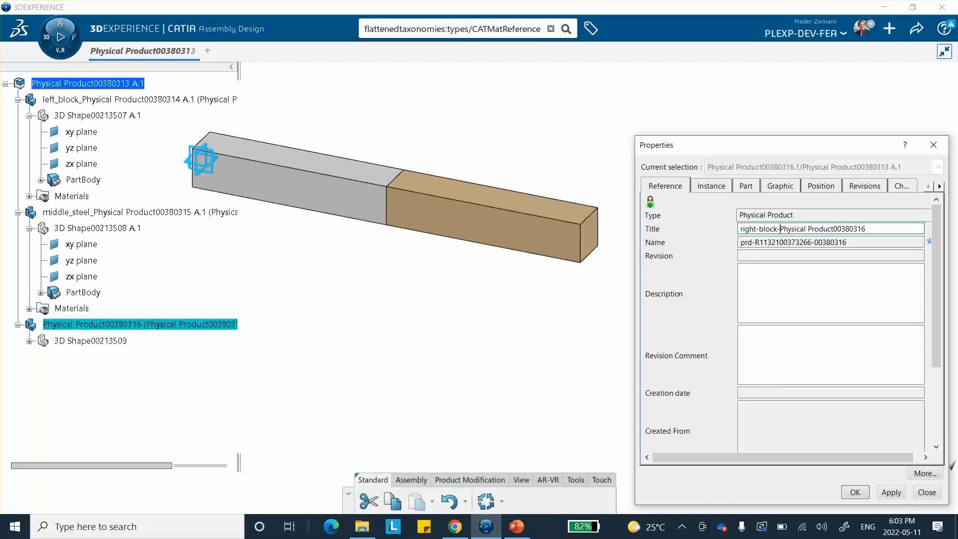
{"action": "left_click", "coordinate": [854, 491]}
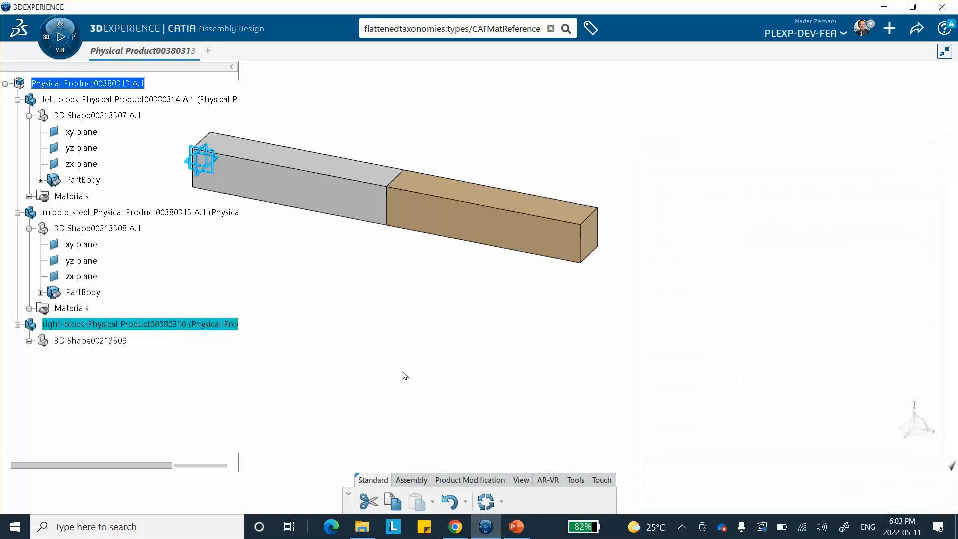
Open the right block's 3D shape and sketch on the middle block's free end face, projecting that face into the sketch
{"action": "left_click", "coordinate": [81, 339]}
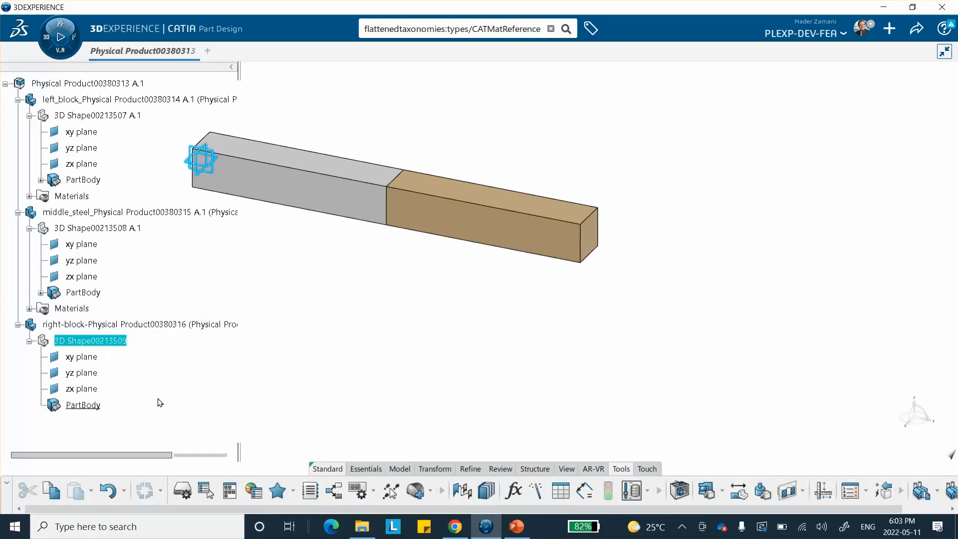
{"action": "left_click", "coordinate": [82, 388]}
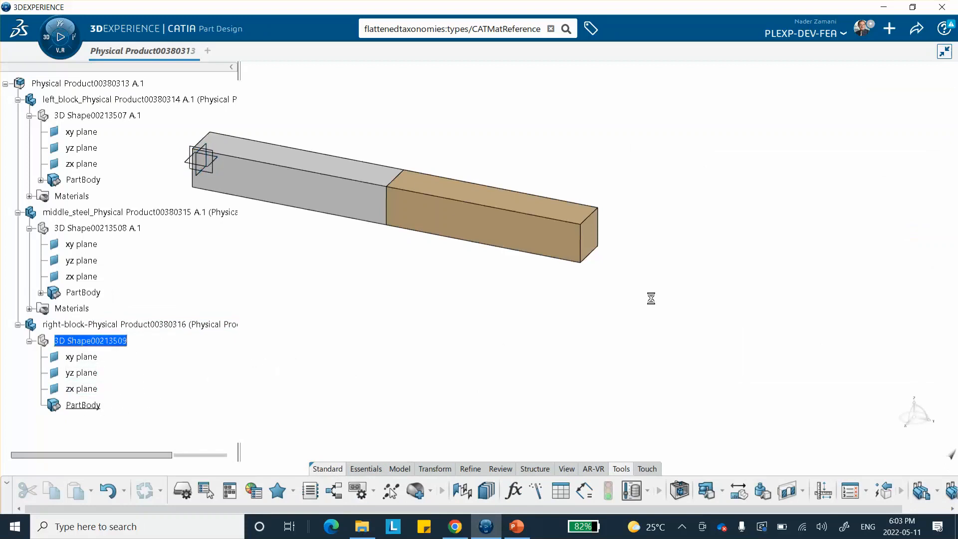
{"action": "left_click", "coordinate": [597, 232]}
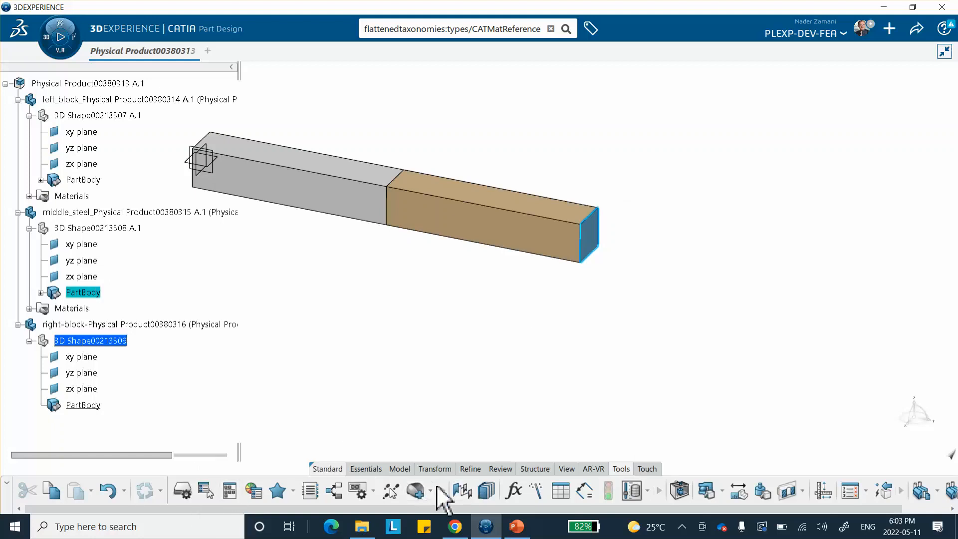
{"action": "left_click", "coordinate": [367, 469]}
{"action": "left_click", "coordinate": [183, 500]}
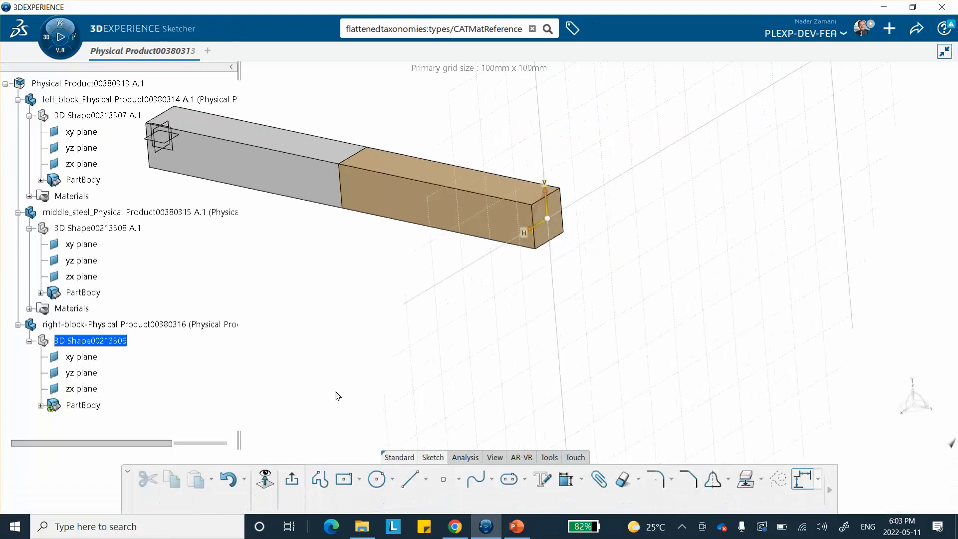
{"action": "mouse_move", "coordinate": [513, 145]}
{"action": "middle_mouse_down"}
{"action": "mouse_move", "coordinate": [488, 175]}
{"action": "mouse_move", "coordinate": [487, 209]}
{"action": "mouse_move", "coordinate": [451, 230]}
{"action": "middle_mouse_up"}
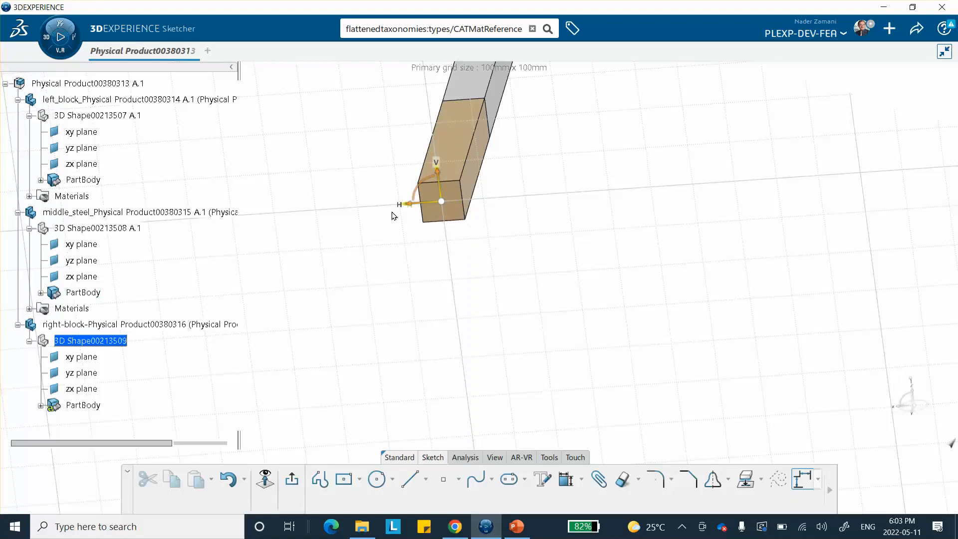
{"action": "left_click", "coordinate": [745, 480]}
{"action": "left_click", "coordinate": [457, 200]}
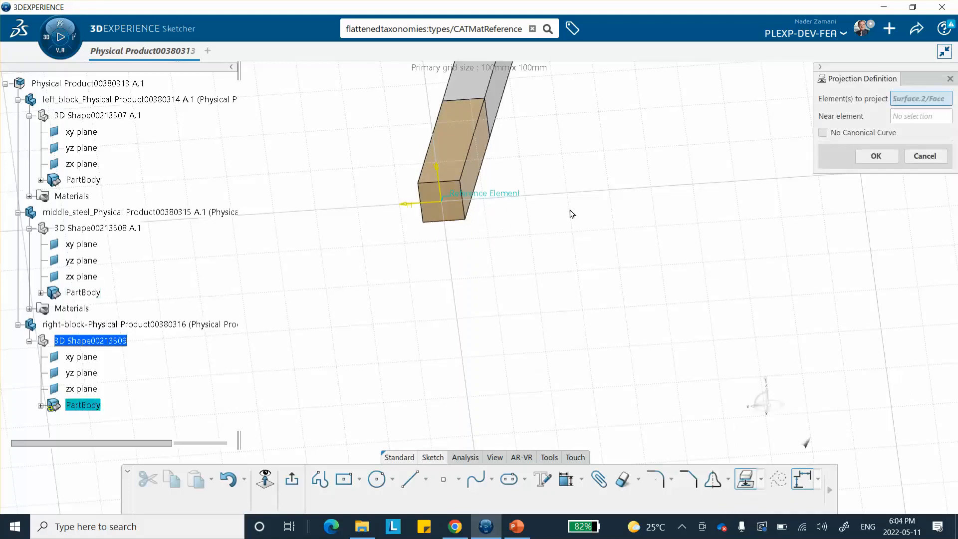
{"action": "left_click", "coordinate": [877, 156]}
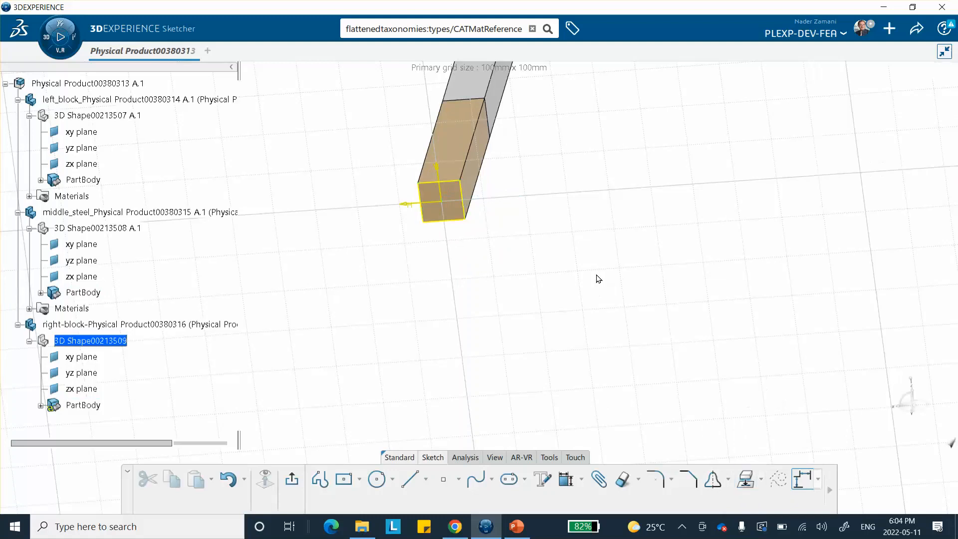
{"action": "middle_click_drag", "start_coordinate": [438, 307], "coordinate": [319, 360]}
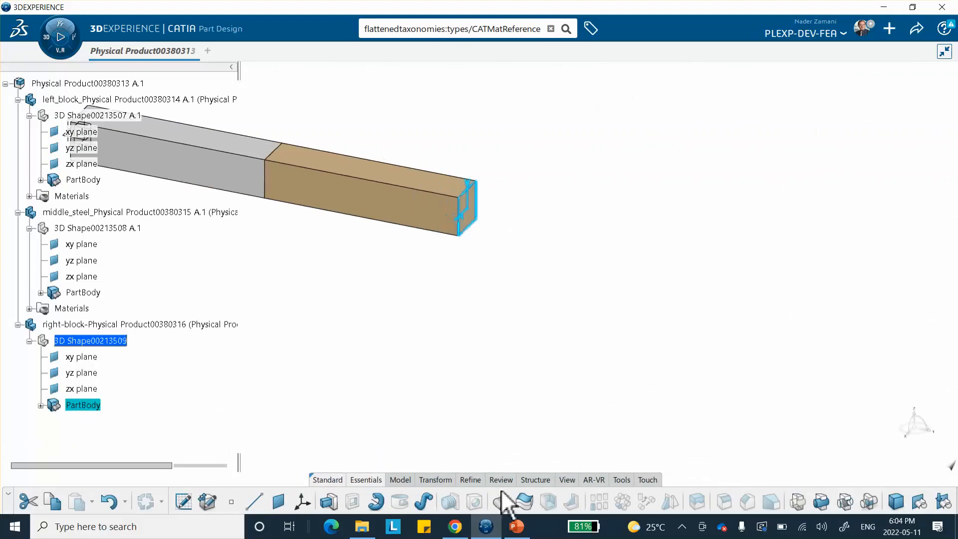
Pad the projected sketch 50 mm in the reversed direction to form the right block
{"action": "left_click", "coordinate": [328, 502]}
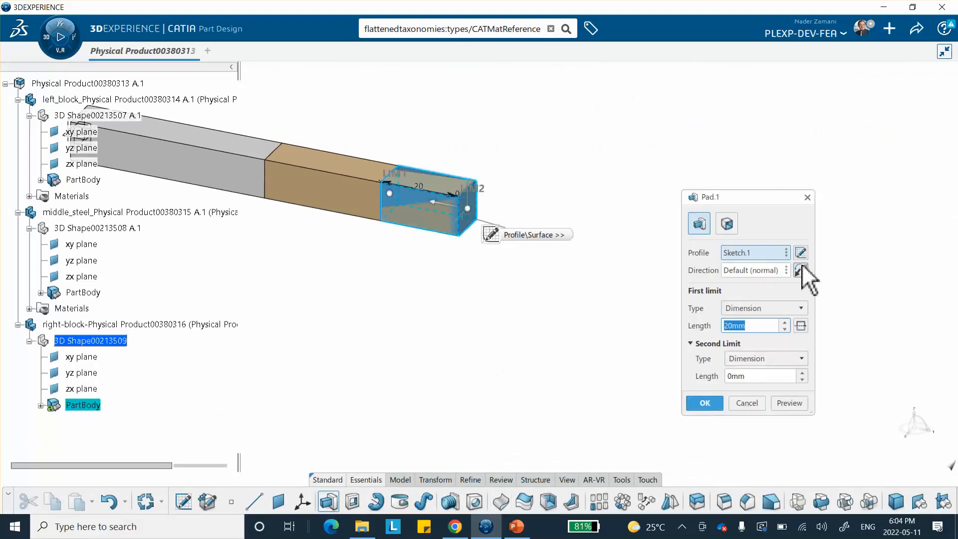
{"action": "left_click", "coordinate": [801, 269]}
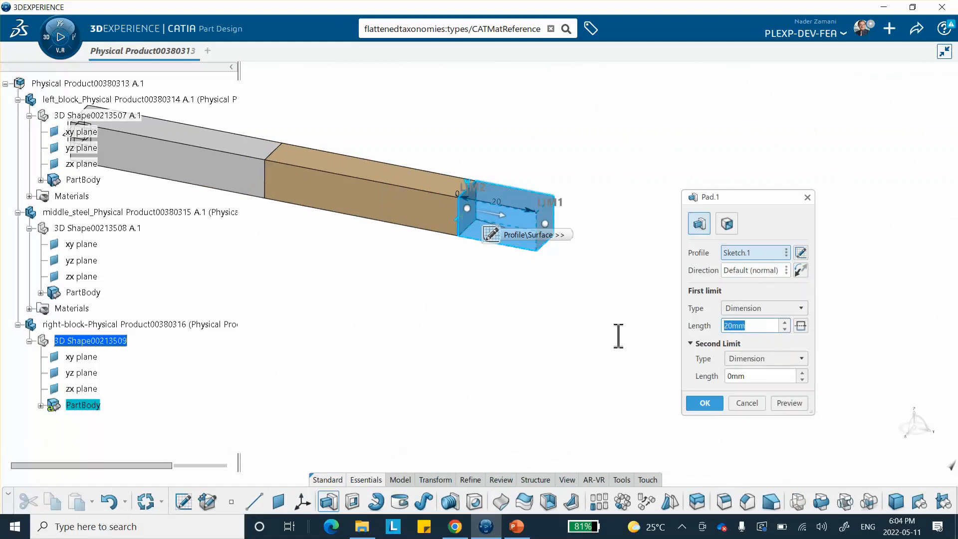
{"action": "type", "text": "50"}
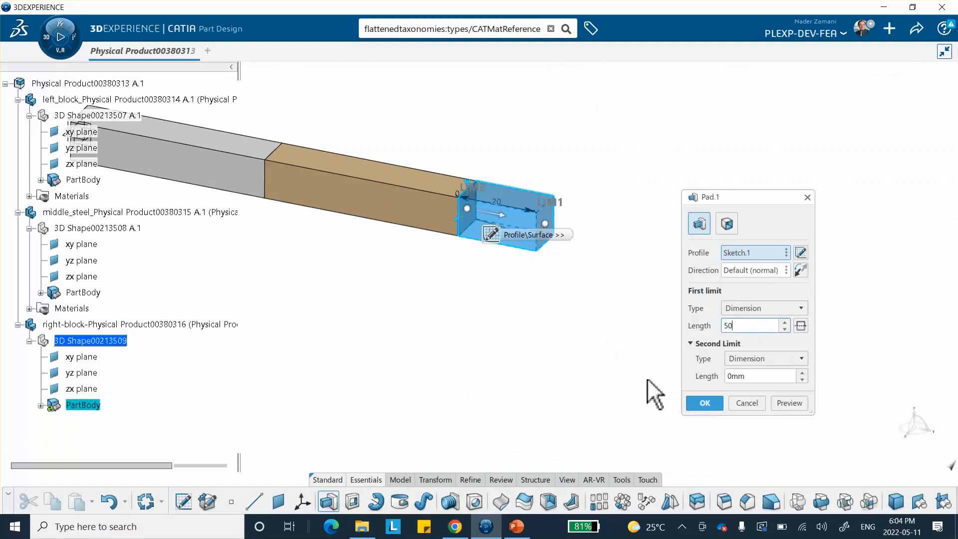
{"action": "left_click", "coordinate": [704, 403]}
Apply the aluminum-block material to the right block from the Material Browser
{"action": "middle_click_drag", "start_coordinate": [504, 369], "coordinate": [598, 382]}
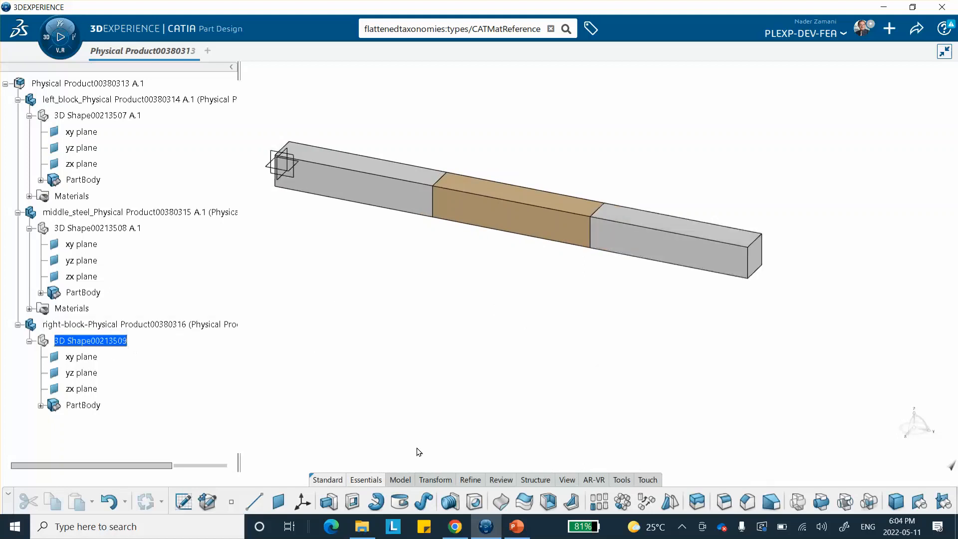
{"action": "left_click", "coordinate": [621, 480]}
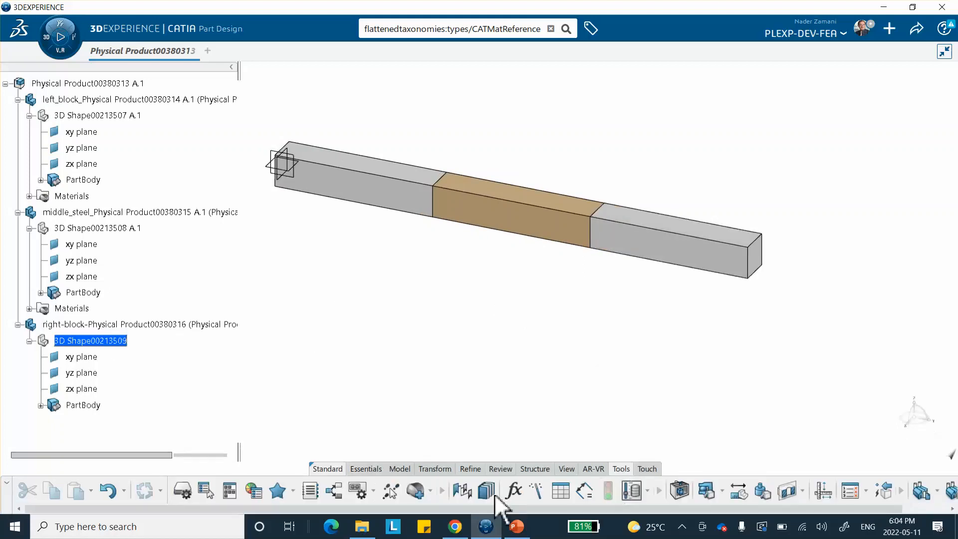
{"action": "left_click", "coordinate": [430, 492]}
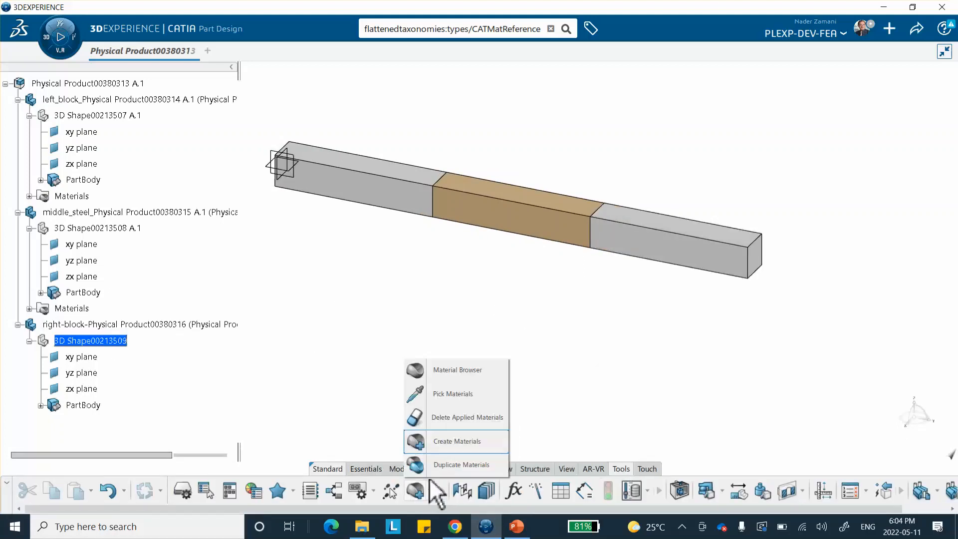
{"action": "left_click", "coordinate": [455, 369]}
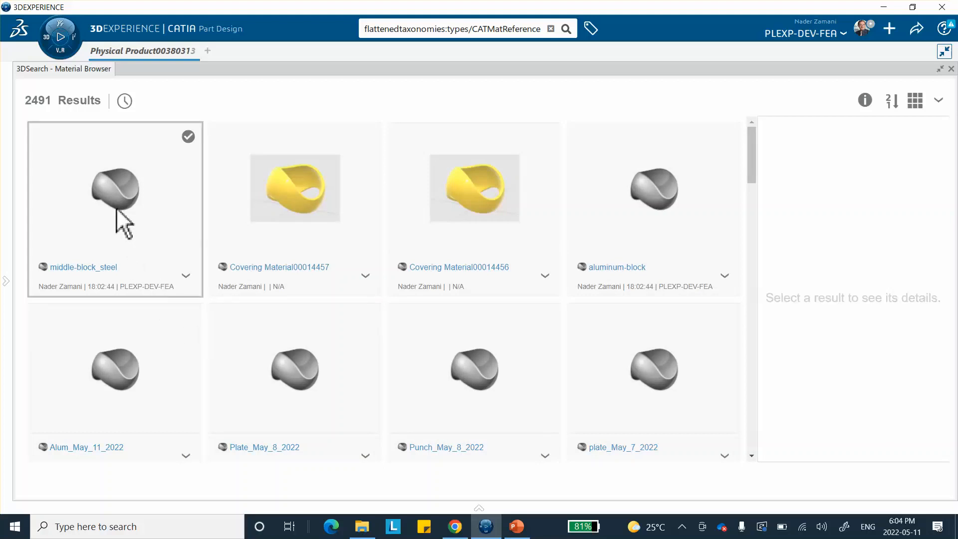
{"action": "left_click", "coordinate": [660, 199]}
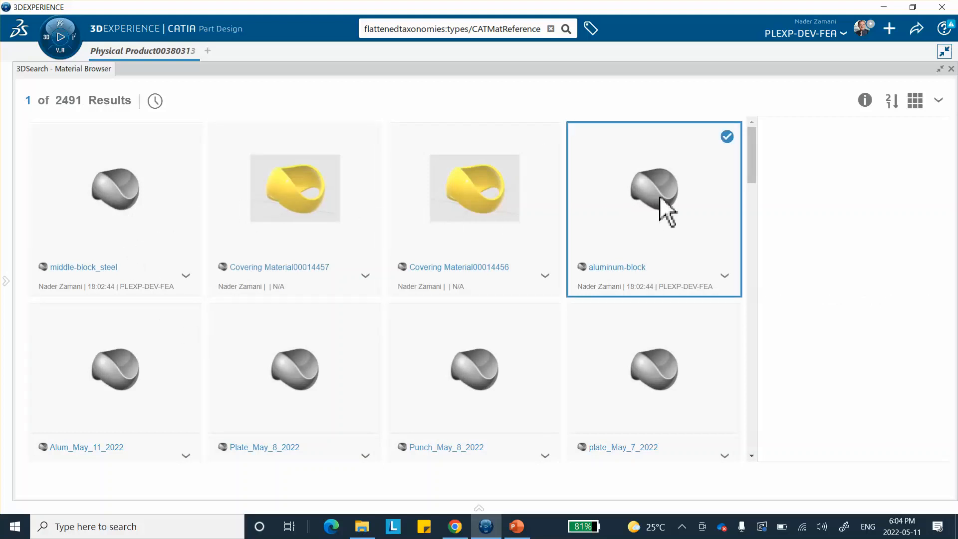
{"action": "right_click", "coordinate": [660, 199]}
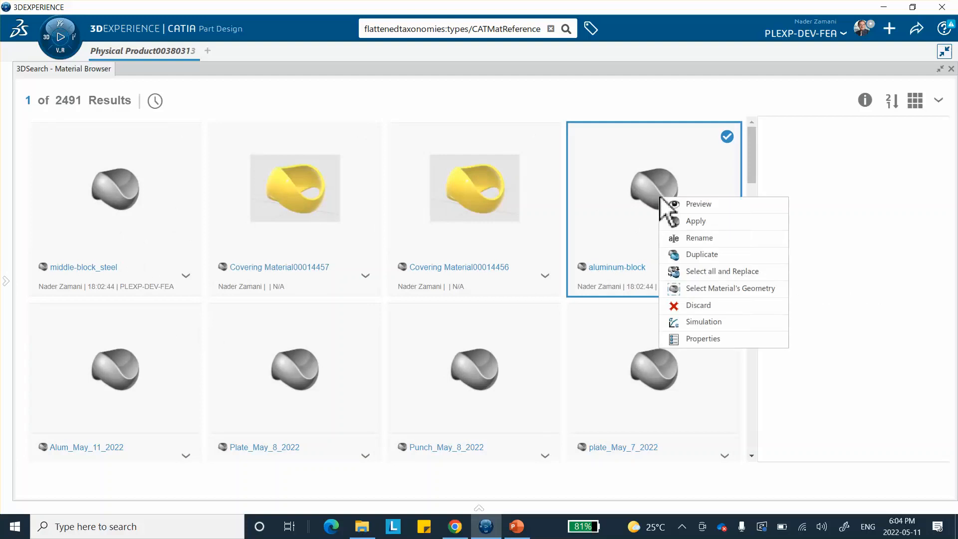
{"action": "left_click", "coordinate": [678, 218]}
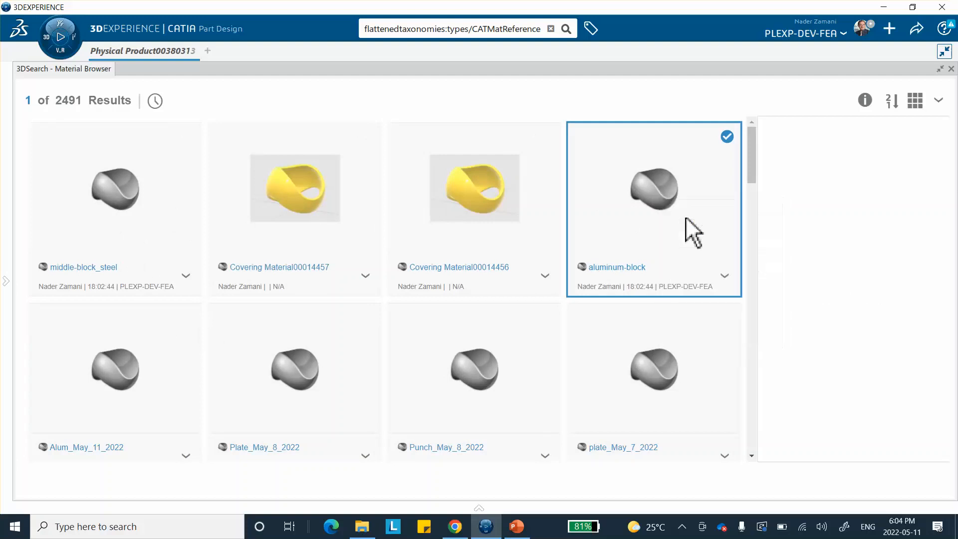
{"action": "left_click", "coordinate": [951, 68]}
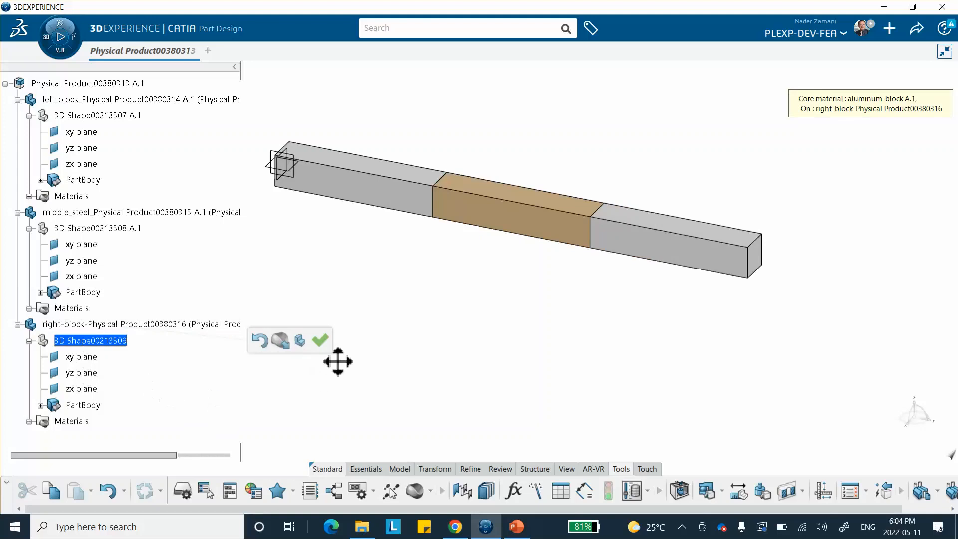
{"action": "left_click", "coordinate": [319, 341]}
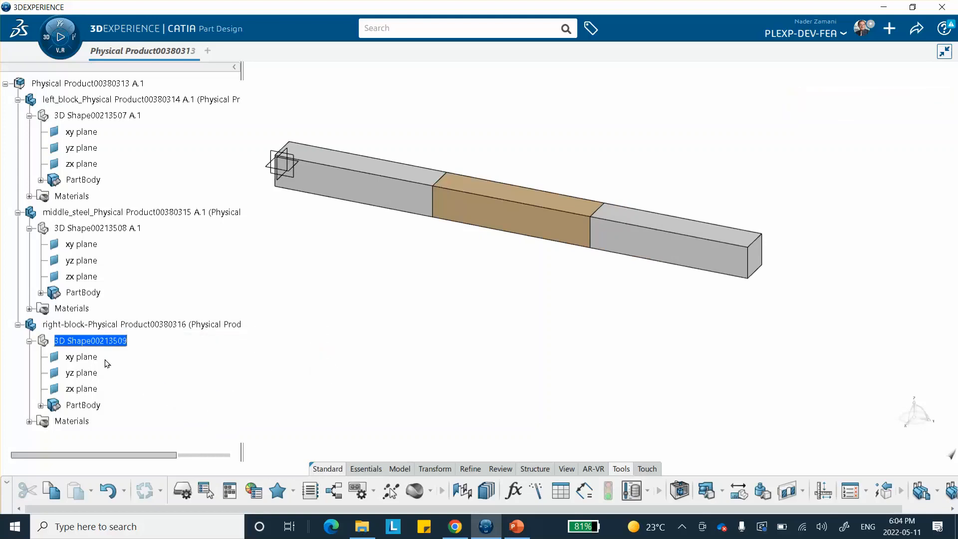
Save the Physical Product assembly
{"action": "mouse_move", "coordinate": [176, 283]}
{"action": "middle_mouse_down"}
{"action": "mouse_move", "coordinate": [167, 265]}
{"action": "mouse_move", "coordinate": [183, 290]}
{"action": "middle_mouse_up"}
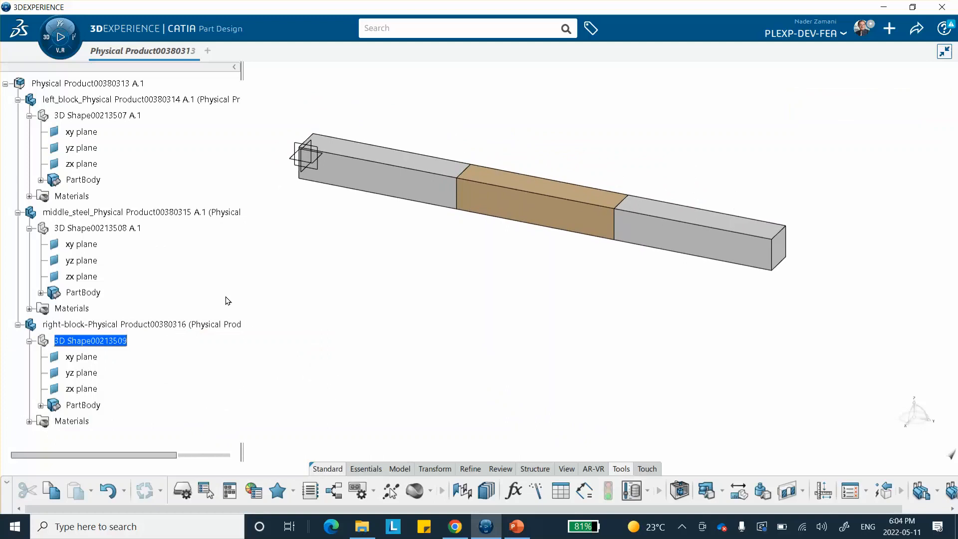
{"action": "left_click", "coordinate": [916, 28]}
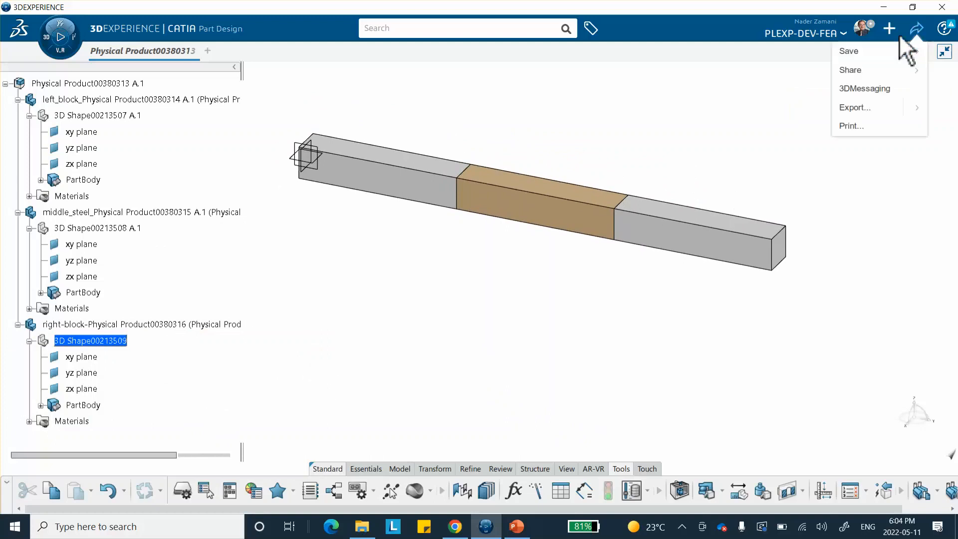
{"action": "left_click", "coordinate": [848, 52]}
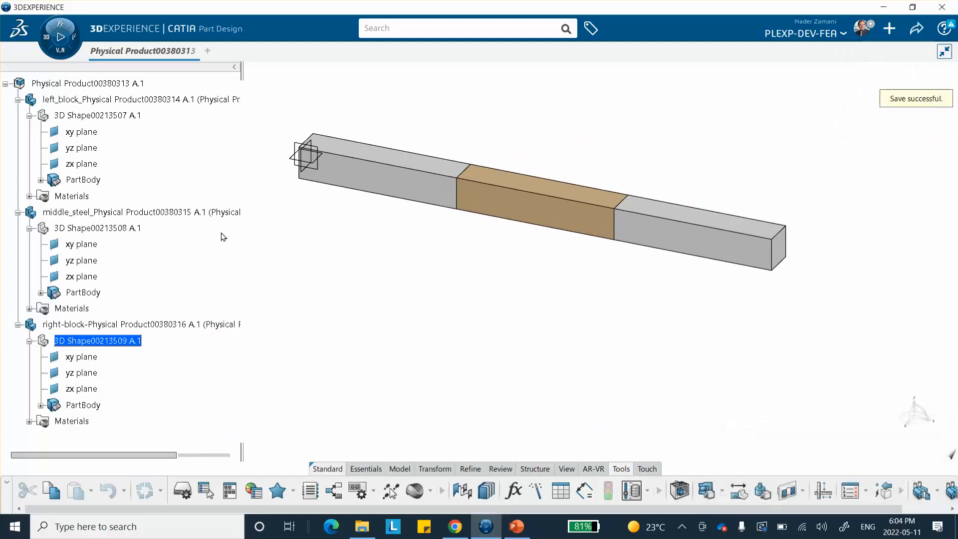
Switch to Structural Model Creation and create an Empty FEM finite element model for the assembly
{"action": "left_click", "coordinate": [46, 44]}
{"action": "scroll", "coordinate": [82, 199], "scroll_direction": "down", "scroll_amount": 3}
{"action": "scroll", "coordinate": [82, 199], "scroll_direction": "down", "scroll_amount": 2}
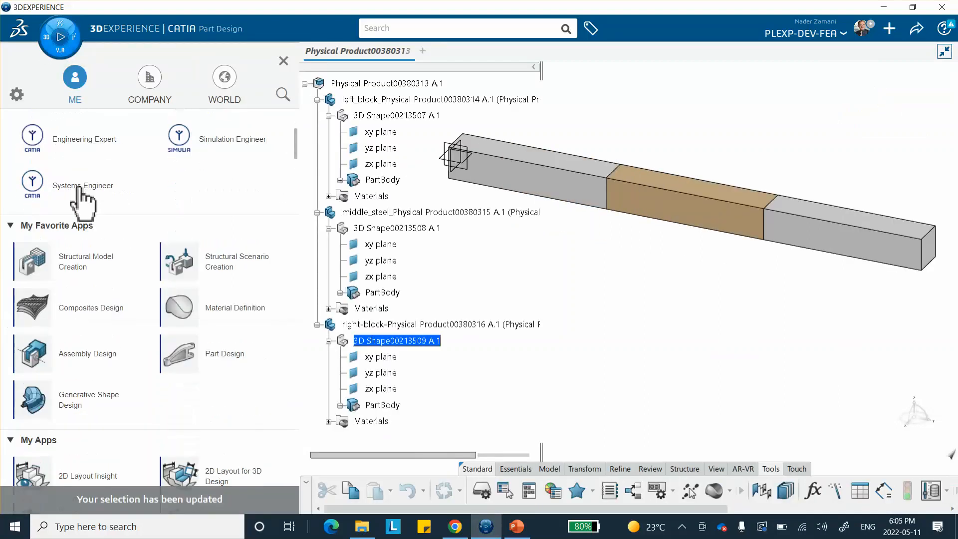
{"action": "left_click", "coordinate": [75, 269]}
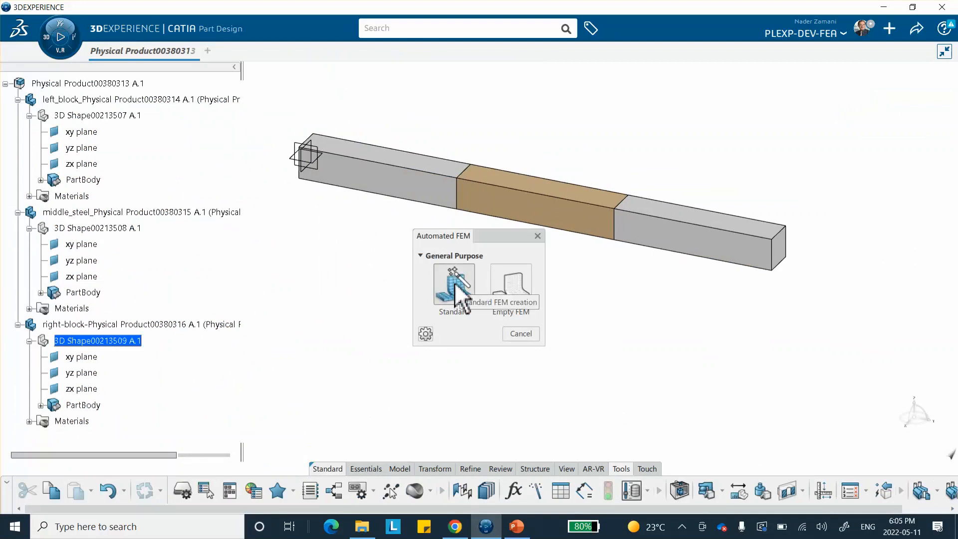
{"action": "left_click", "coordinate": [512, 287]}
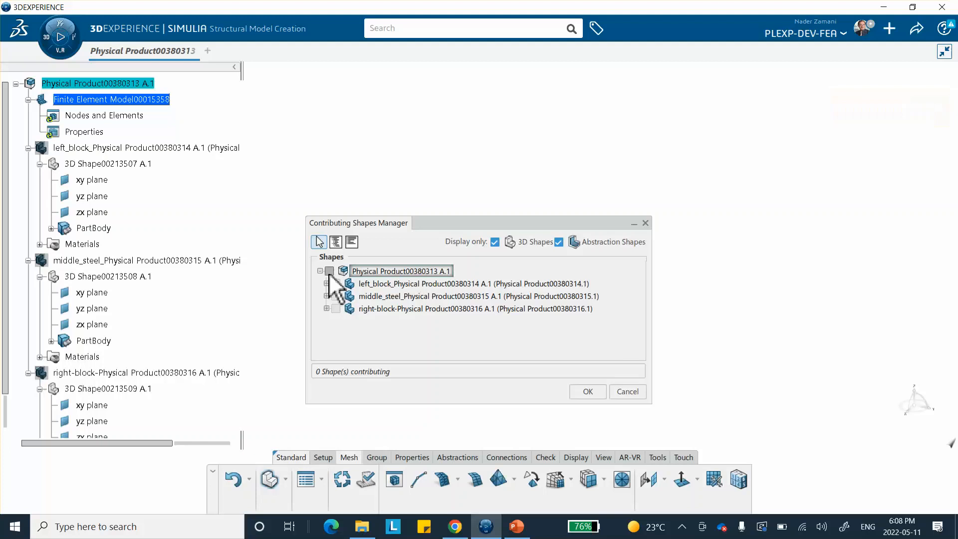
{"action": "left_click", "coordinate": [585, 390]}
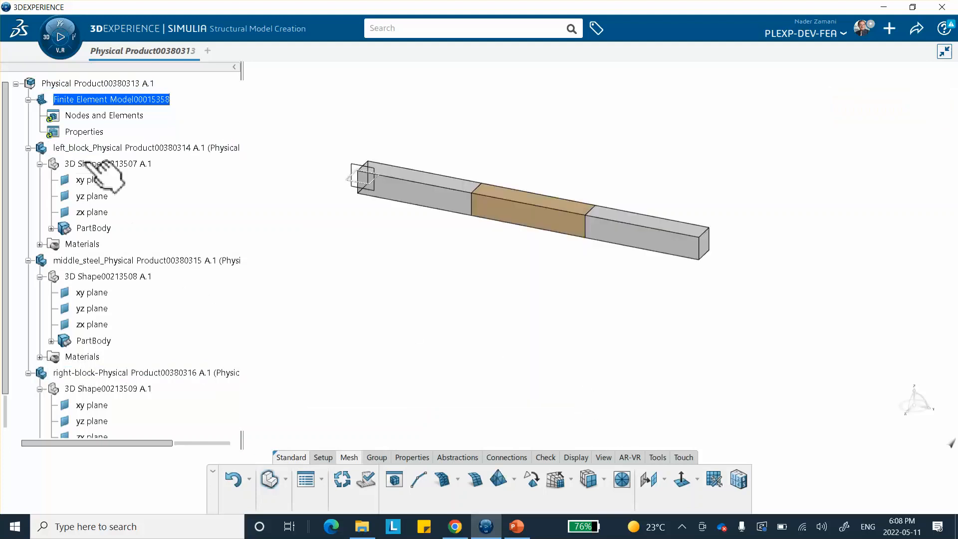
{"action": "left_click", "coordinate": [555, 479]}
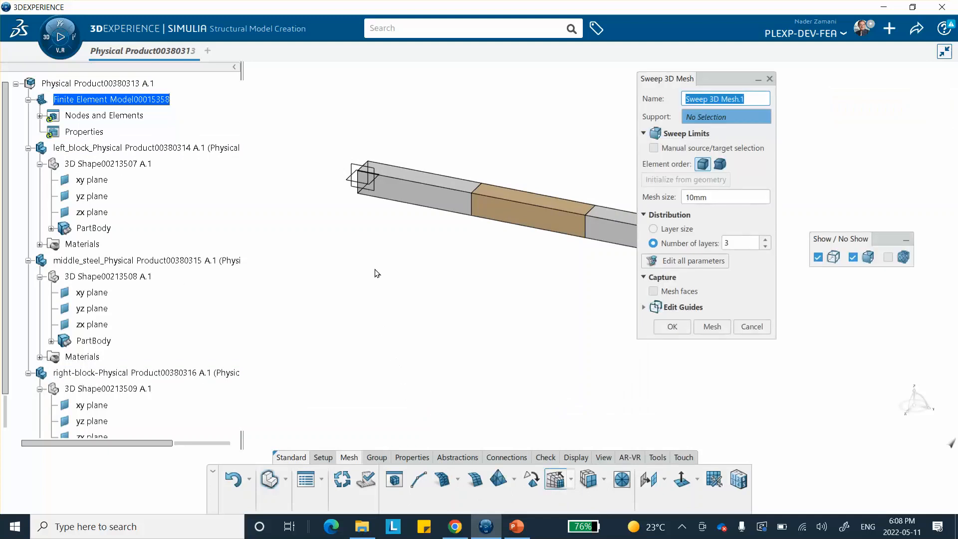
{"action": "left_click", "coordinate": [395, 310]}
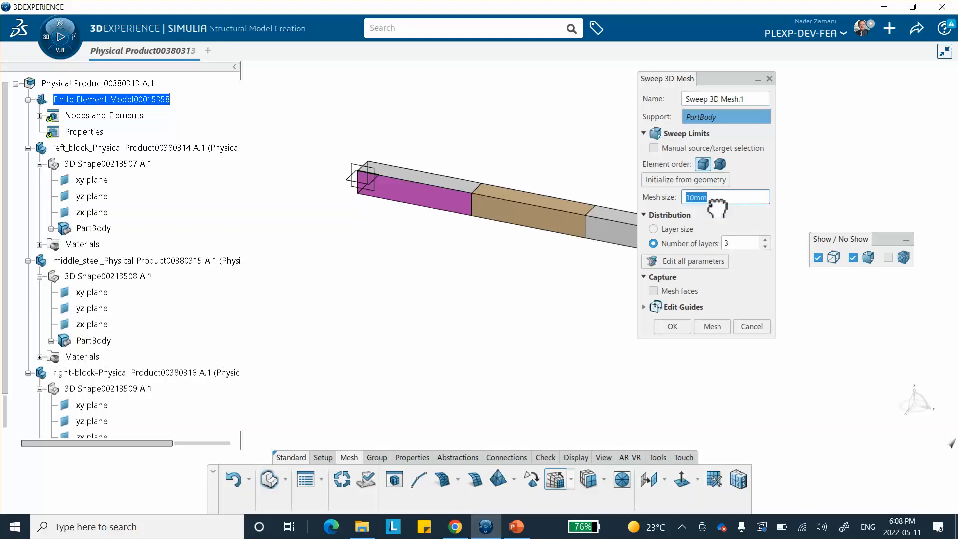
{"action": "type", "text": "3"}
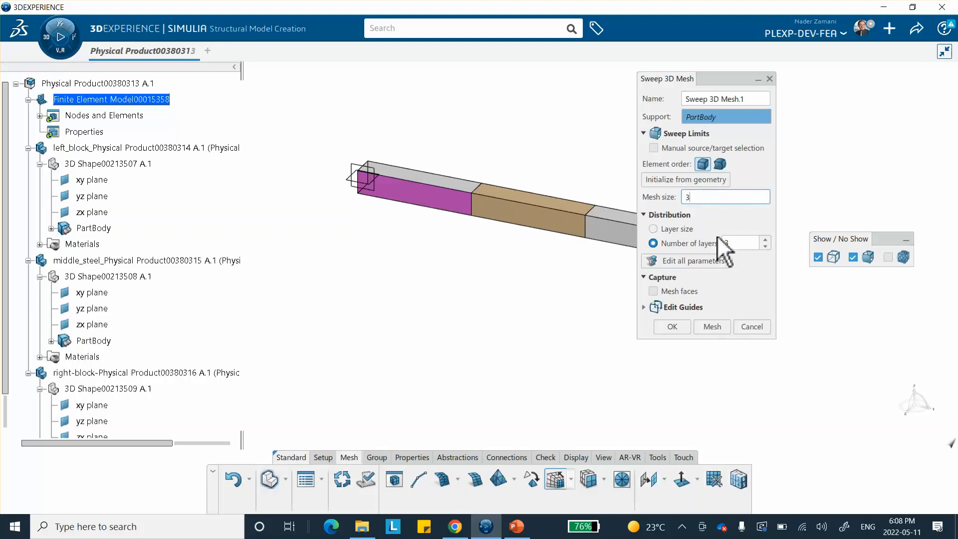
{"action": "left_click", "coordinate": [765, 245]}
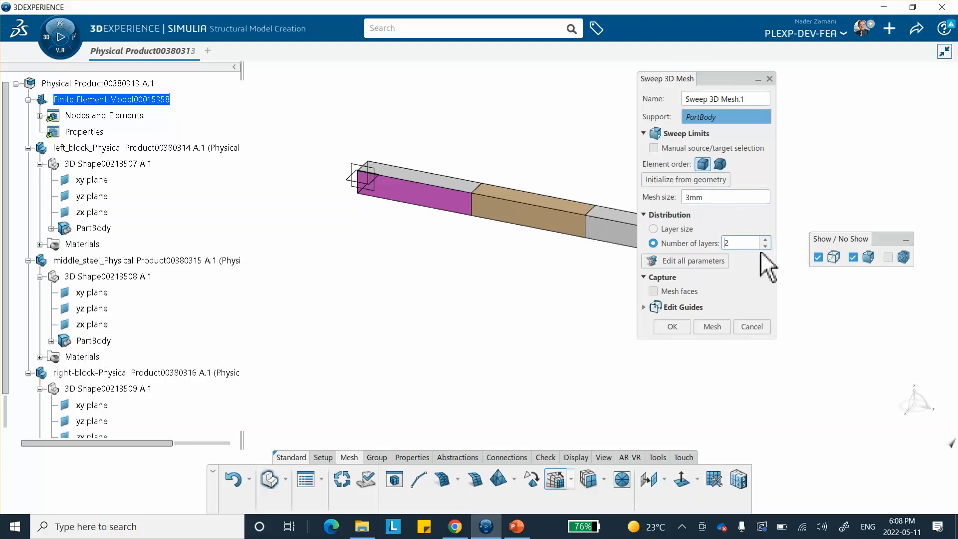
{"action": "left_click", "coordinate": [712, 326]}
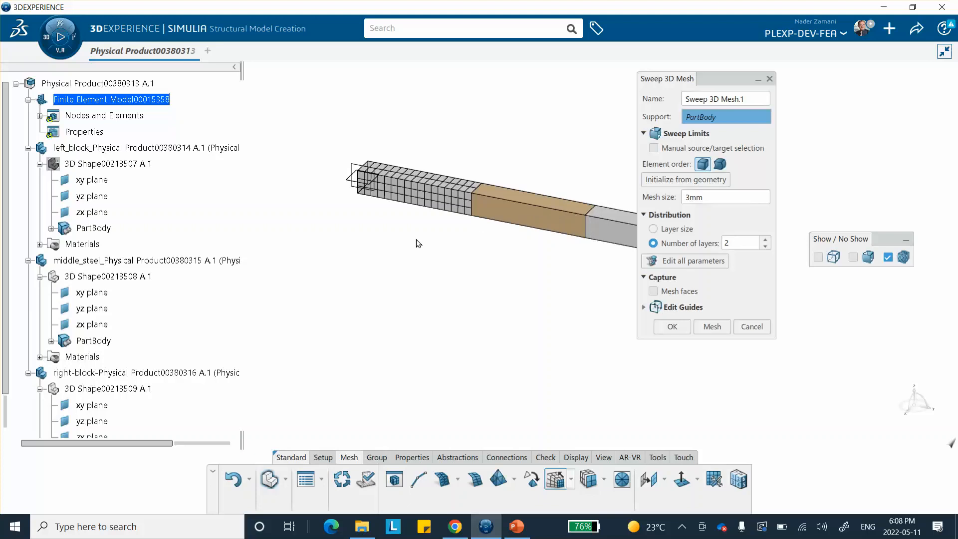
{"action": "left_click", "coordinate": [752, 326]}
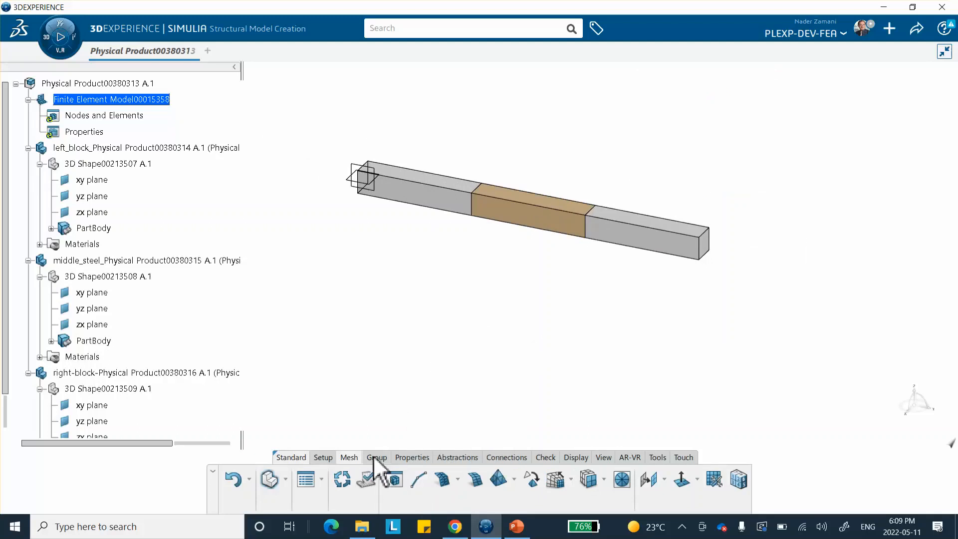
Start a Sweep 3D Mesh on the left block with manual source/target selection, picking its outer end face as source
{"action": "left_click", "coordinate": [556, 480]}
{"action": "middle_click_drag", "start_coordinate": [520, 313], "coordinate": [421, 336]}
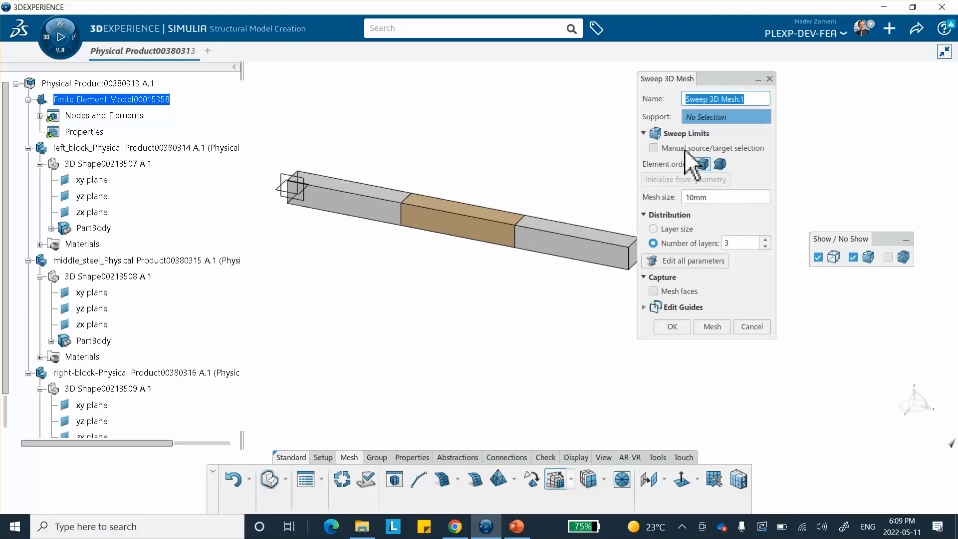
{"action": "left_click", "coordinate": [653, 148]}
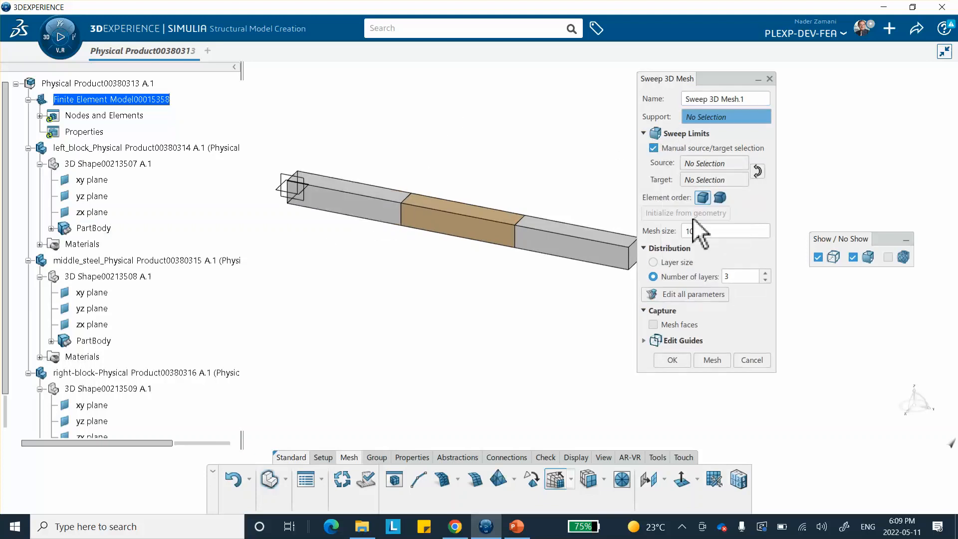
{"action": "left_click", "coordinate": [707, 164]}
{"action": "middle_click_drag", "start_coordinate": [325, 283], "coordinate": [310, 235]}
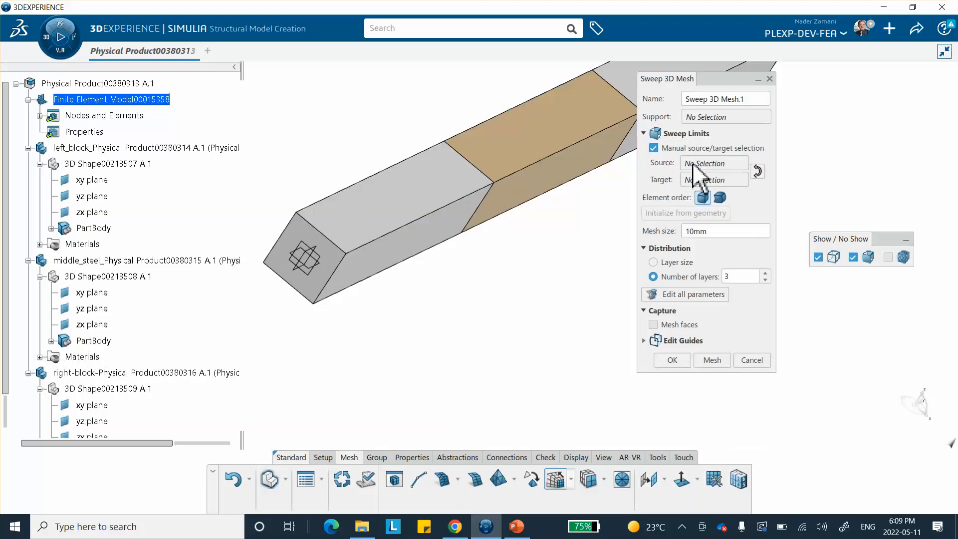
{"action": "left_click", "coordinate": [724, 117]}
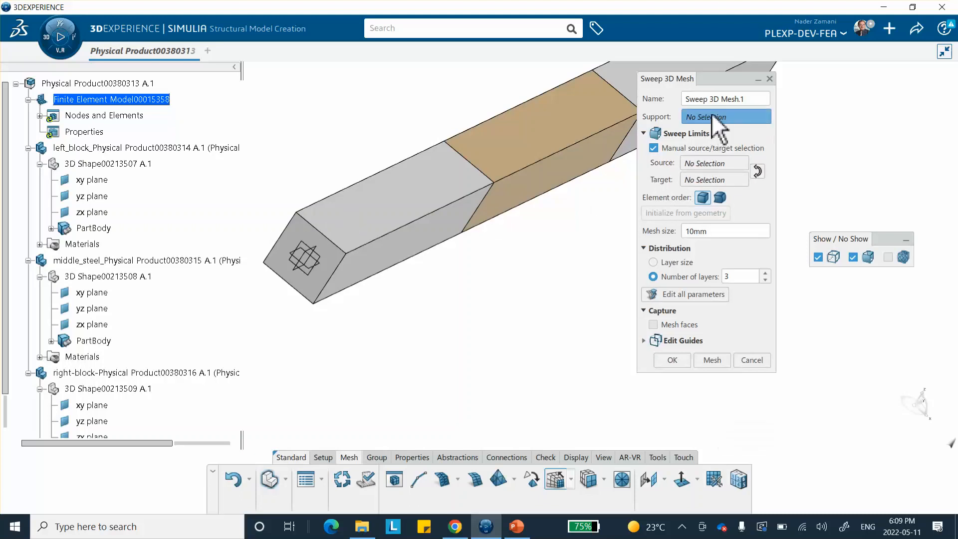
{"action": "left_click", "coordinate": [392, 209]}
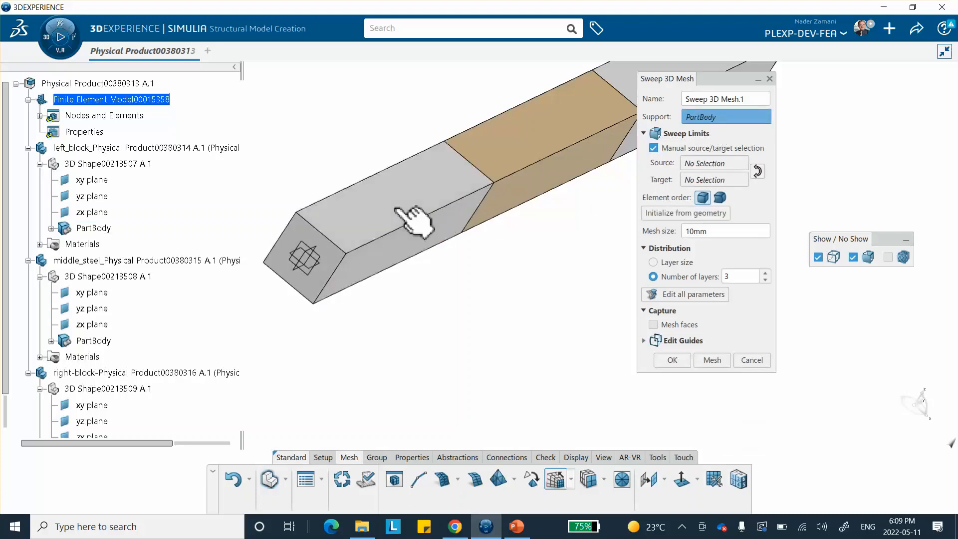
{"action": "left_click", "coordinate": [704, 163]}
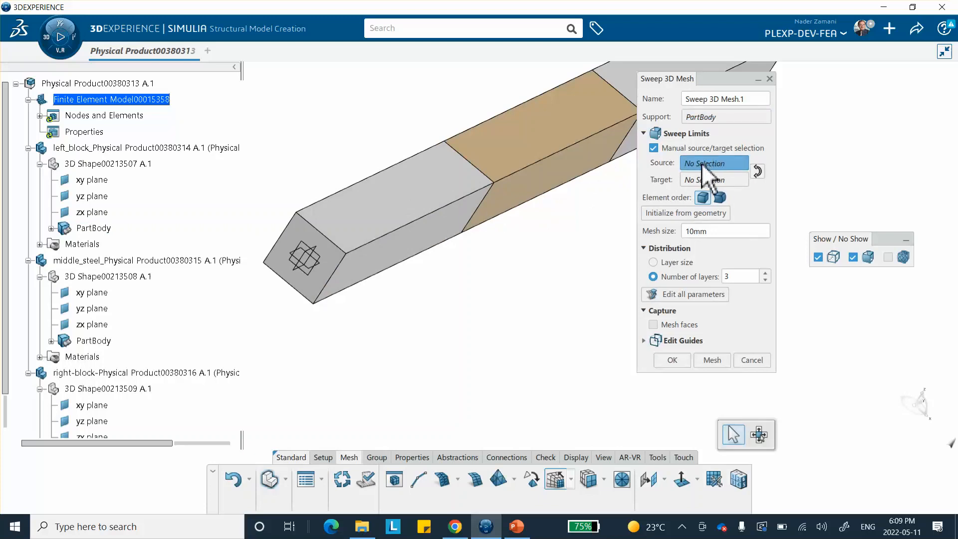
{"action": "left_click", "coordinate": [315, 282]}
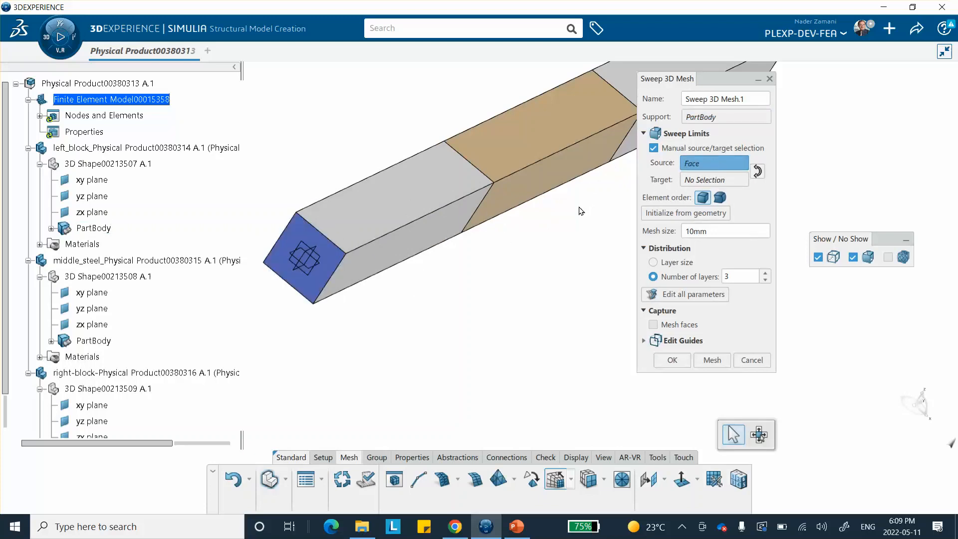
Pick the block's opposite end face as target, set mesh size 3 mm with 2 layers, and generate the mesh
{"action": "left_click", "coordinate": [717, 180]}
{"action": "middle_click_drag", "start_coordinate": [574, 265], "coordinate": [427, 279]}
{"action": "right_click", "coordinate": [384, 171]}
{"action": "left_click", "coordinate": [414, 213]}
{"action": "left_click", "coordinate": [324, 185]}
{"action": "middle_click_drag", "start_coordinate": [359, 148], "coordinate": [503, 131]}
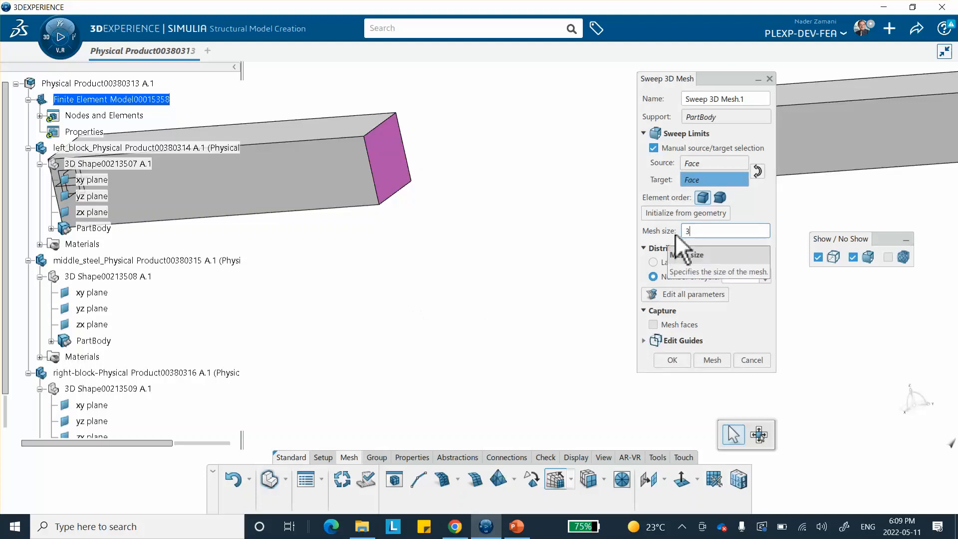
{"action": "left_click", "coordinate": [765, 280]}
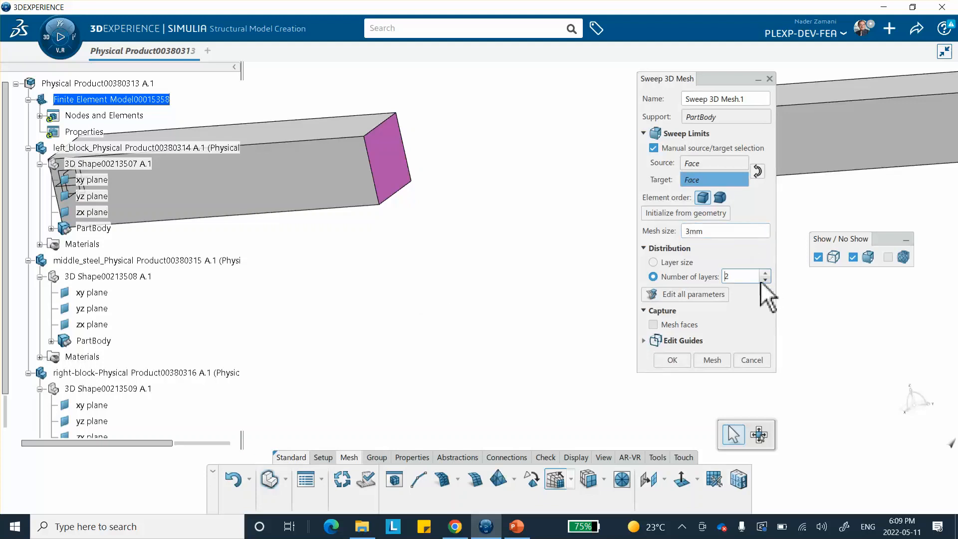
{"action": "left_click", "coordinate": [712, 358]}
{"action": "middle_click_drag", "start_coordinate": [517, 336], "coordinate": [323, 311]}
{"action": "left_click", "coordinate": [672, 360]}
{"action": "middle_click_drag", "start_coordinate": [646, 265], "coordinate": [654, 309]}
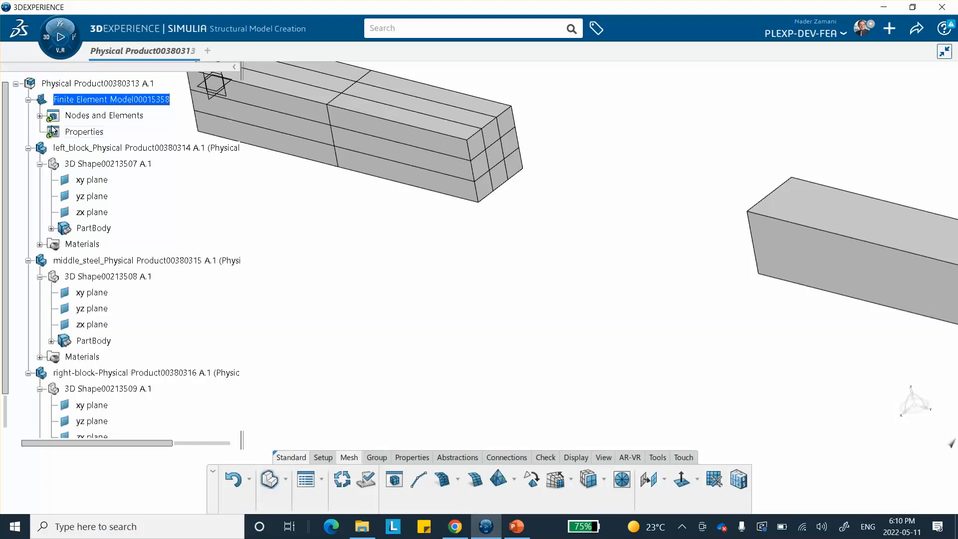
Create a solid section on the left block's mesh using the aluminum-block material
{"action": "left_click", "coordinate": [40, 116]}
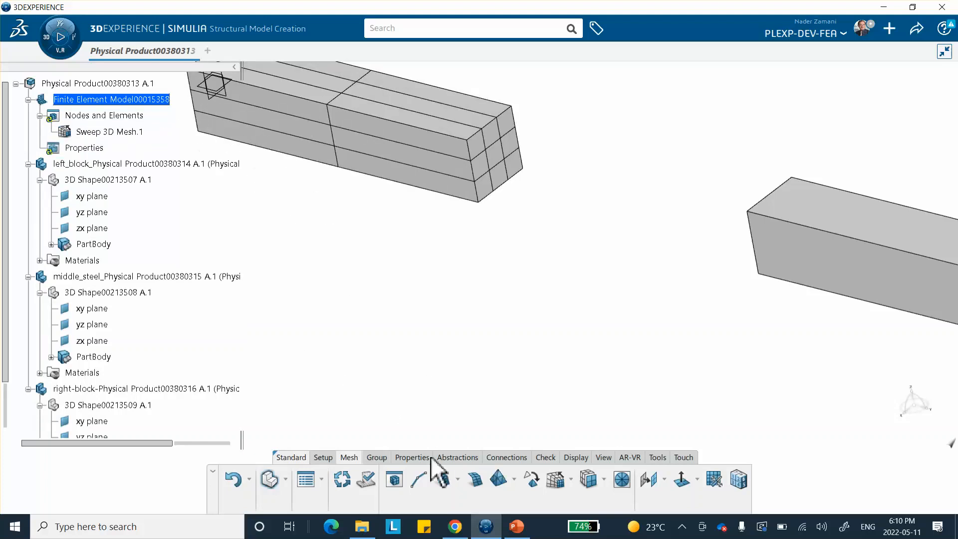
{"action": "left_click", "coordinate": [404, 458]}
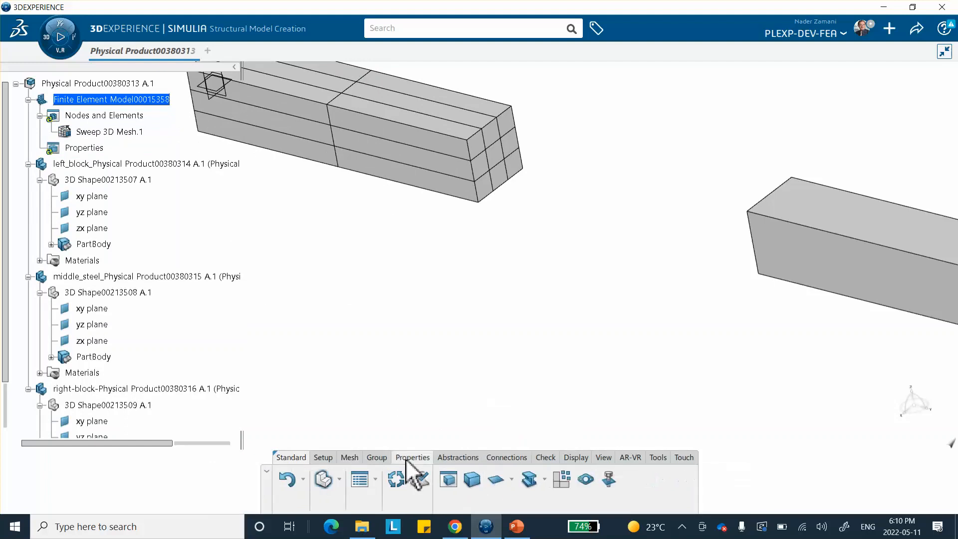
{"action": "left_click", "coordinate": [470, 480]}
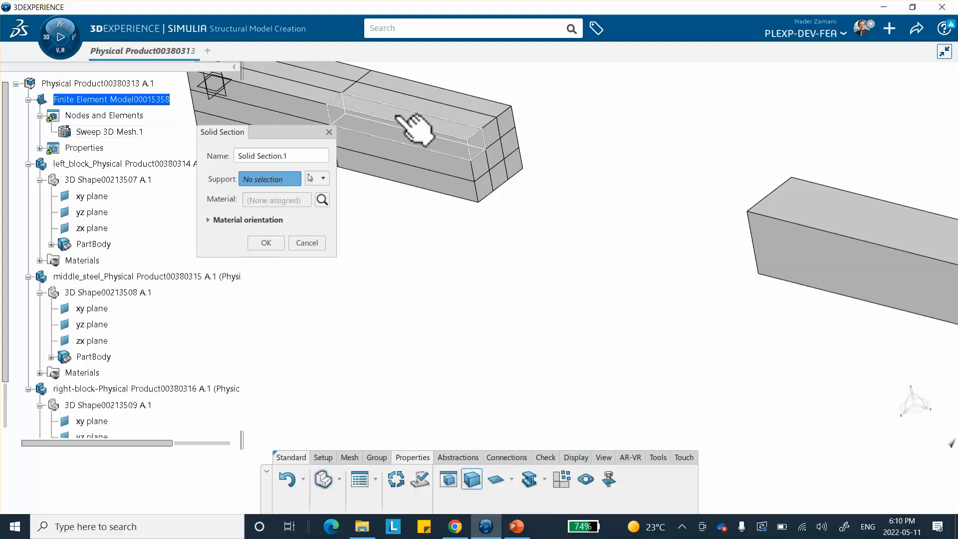
{"action": "left_click", "coordinate": [371, 120]}
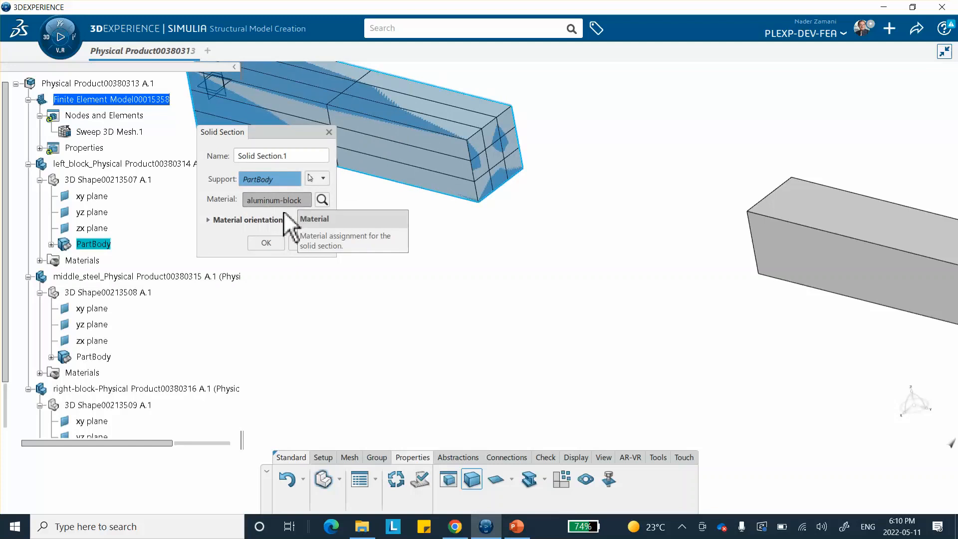
{"action": "left_click", "coordinate": [265, 243]}
Start a Sweep 3D Mesh on the right block with manual source and target end-face selection
{"action": "middle_click_drag", "start_coordinate": [524, 294], "coordinate": [552, 216]}
{"action": "middle_click_drag", "start_coordinate": [627, 235], "coordinate": [560, 248]}
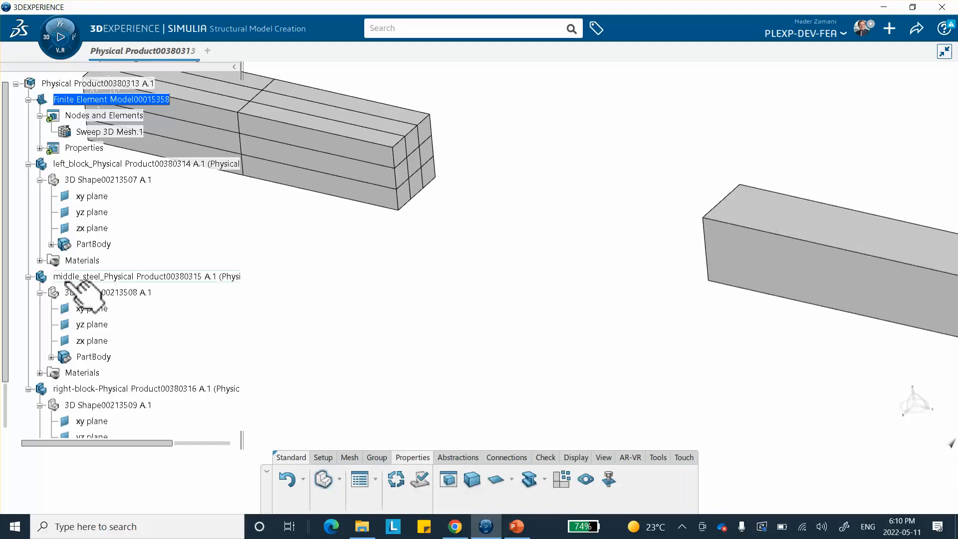
{"action": "middle_click_drag", "start_coordinate": [340, 295], "coordinate": [243, 265]}
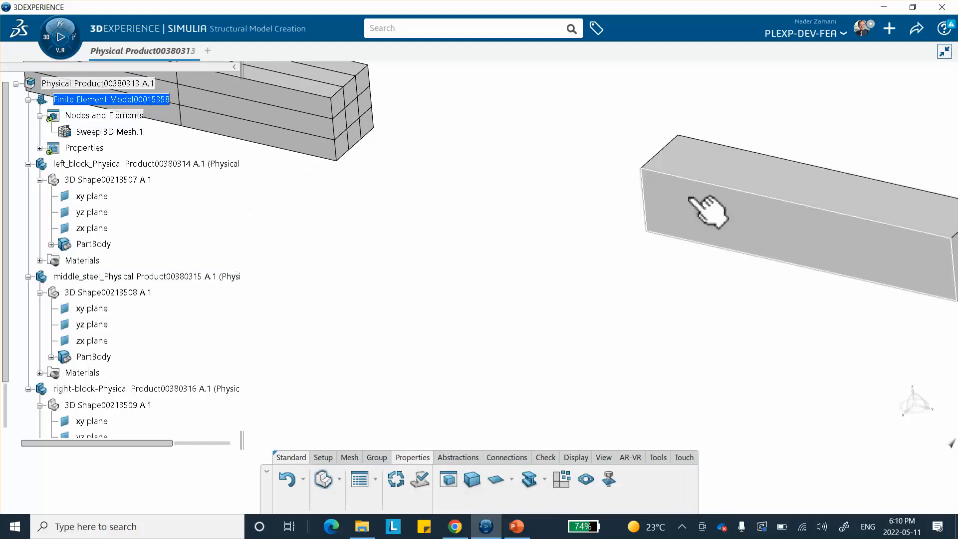
{"action": "middle_click_drag", "start_coordinate": [698, 205], "coordinate": [440, 423]}
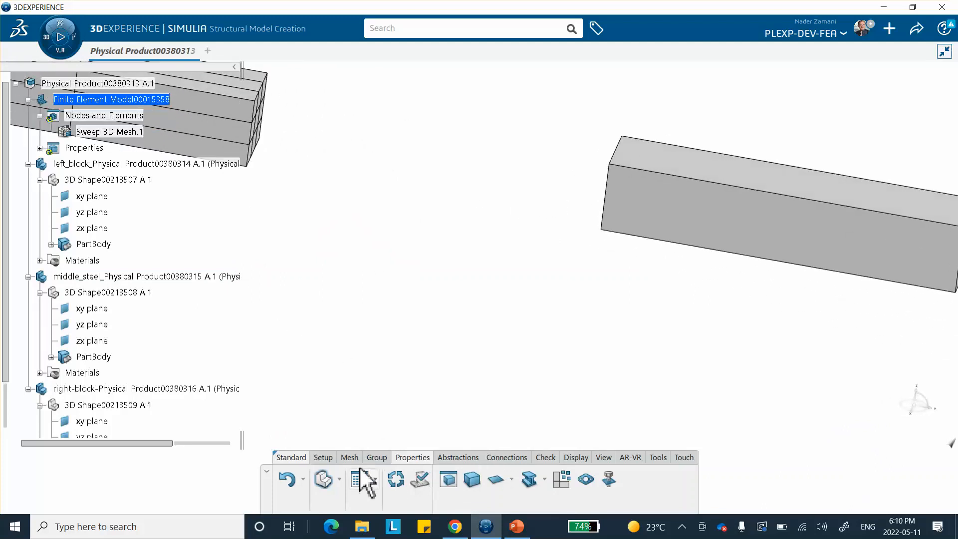
{"action": "left_click", "coordinate": [348, 458]}
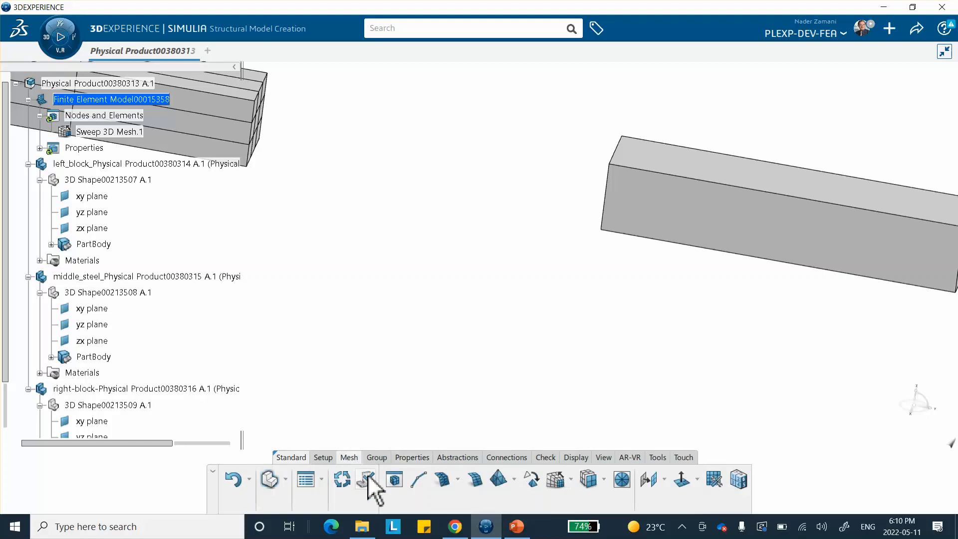
{"action": "left_click", "coordinate": [558, 479]}
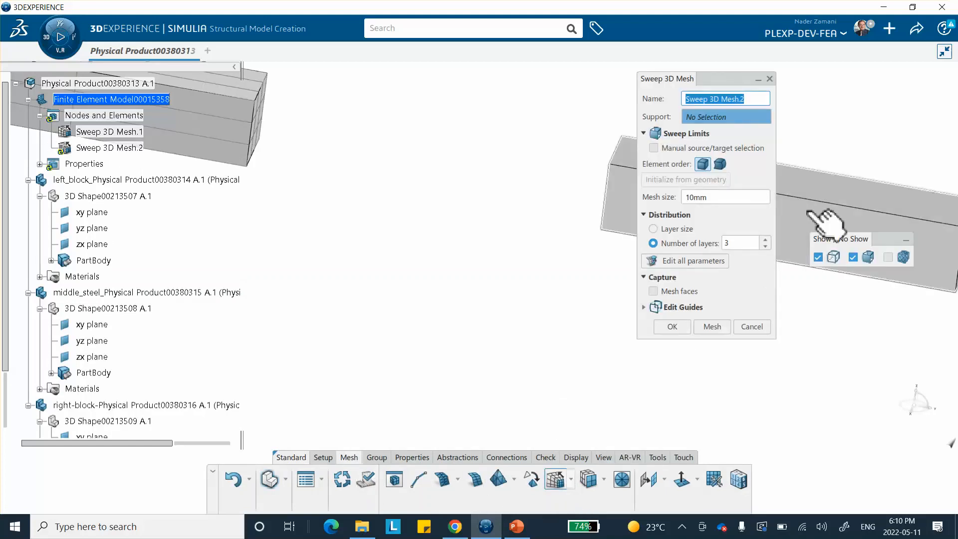
{"action": "left_click", "coordinate": [654, 149]}
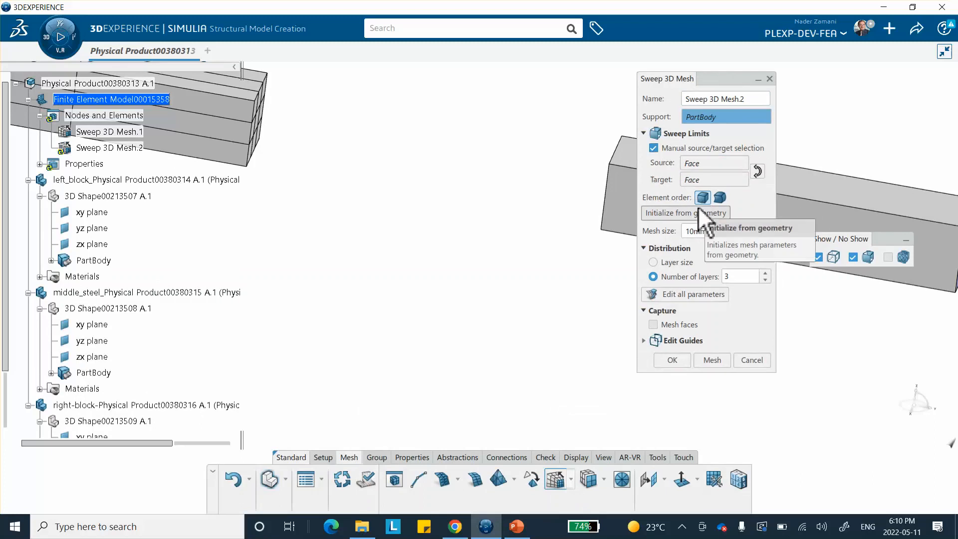
{"action": "left_click", "coordinate": [723, 164]}
{"action": "middle_click_drag", "start_coordinate": [503, 264], "coordinate": [556, 306]}
{"action": "middle_click_drag", "start_coordinate": [340, 212], "coordinate": [39, 182]}
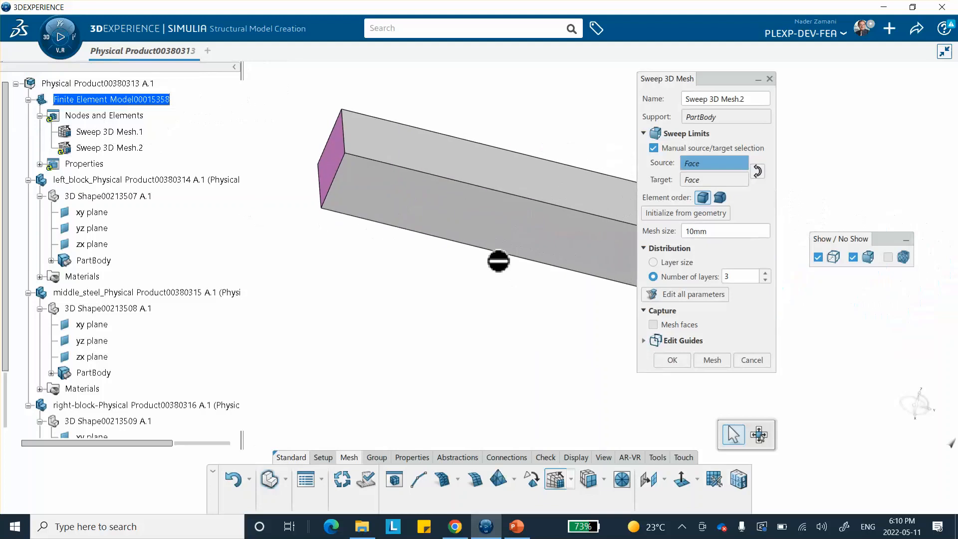
{"action": "middle_click_drag", "start_coordinate": [467, 208], "coordinate": [523, 270]}
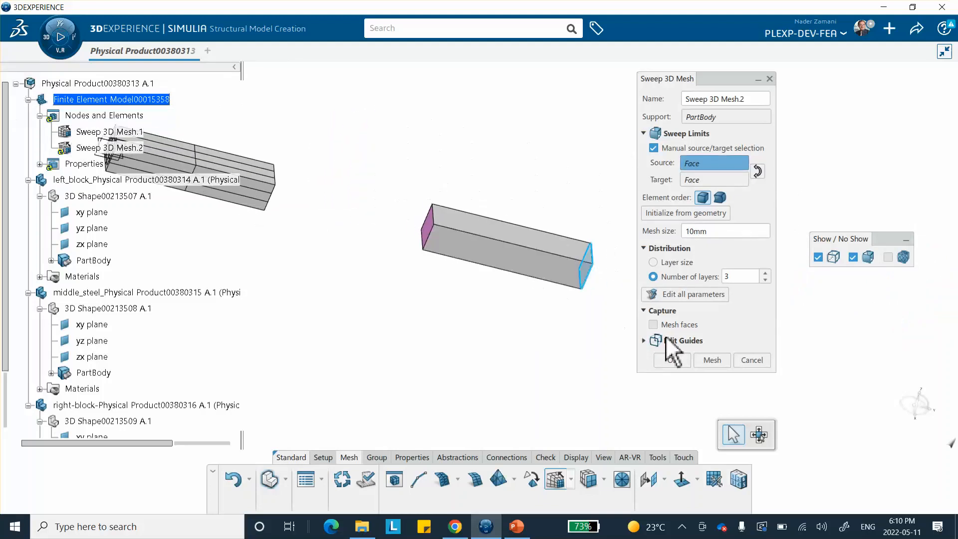
Set the right block's mesh size to 3 mm with 2 layers and generate the sweep mesh
{"action": "left_click", "coordinate": [712, 359]}
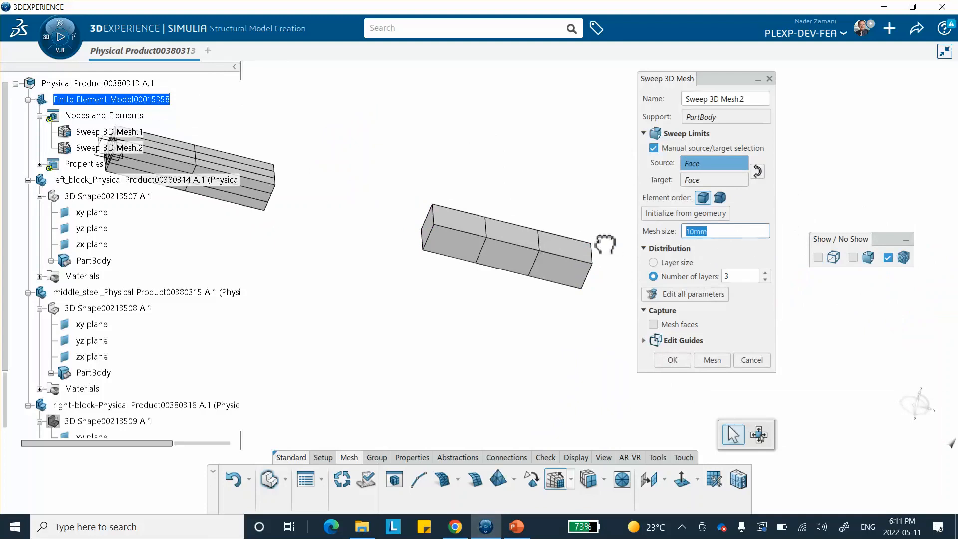
{"action": "type", "text": "3"}
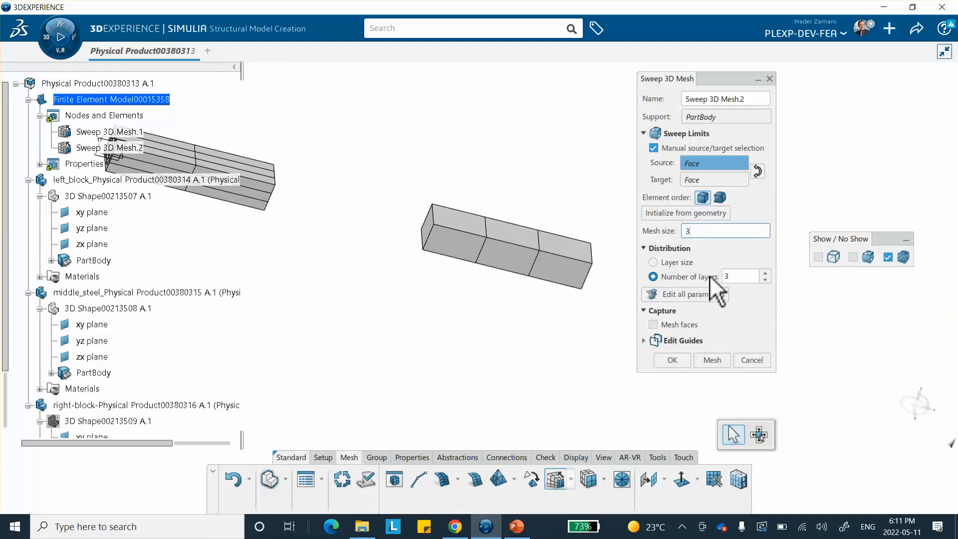
{"action": "left_click", "coordinate": [765, 280]}
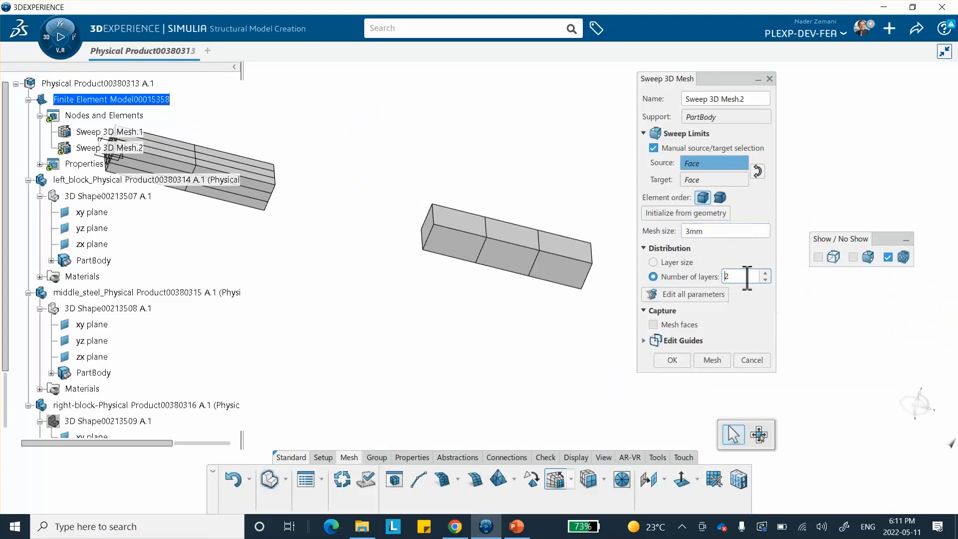
{"action": "left_click", "coordinate": [713, 359]}
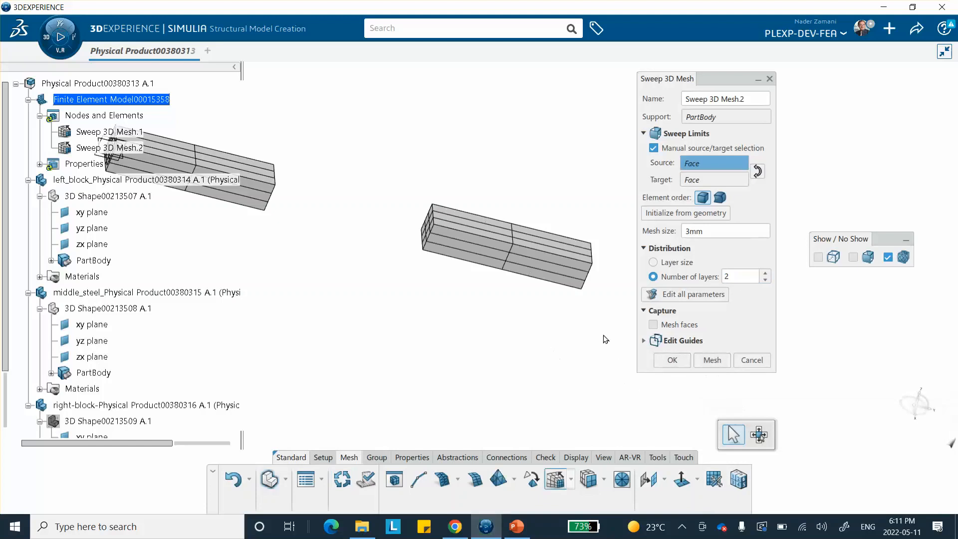
{"action": "left_click", "coordinate": [673, 360]}
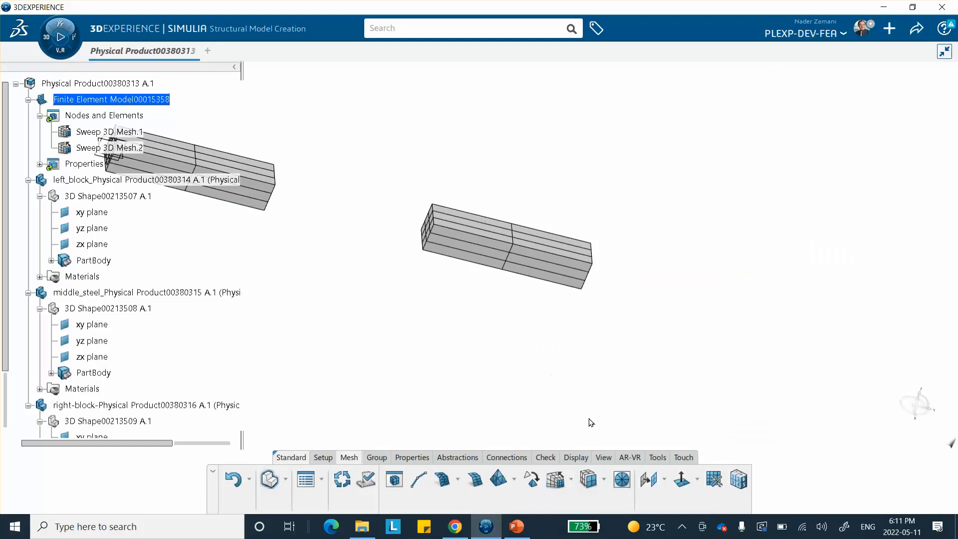
Create a solid section on the right block's mesh using the aluminum-block material
{"action": "left_click", "coordinate": [402, 456]}
{"action": "left_click", "coordinate": [471, 479]}
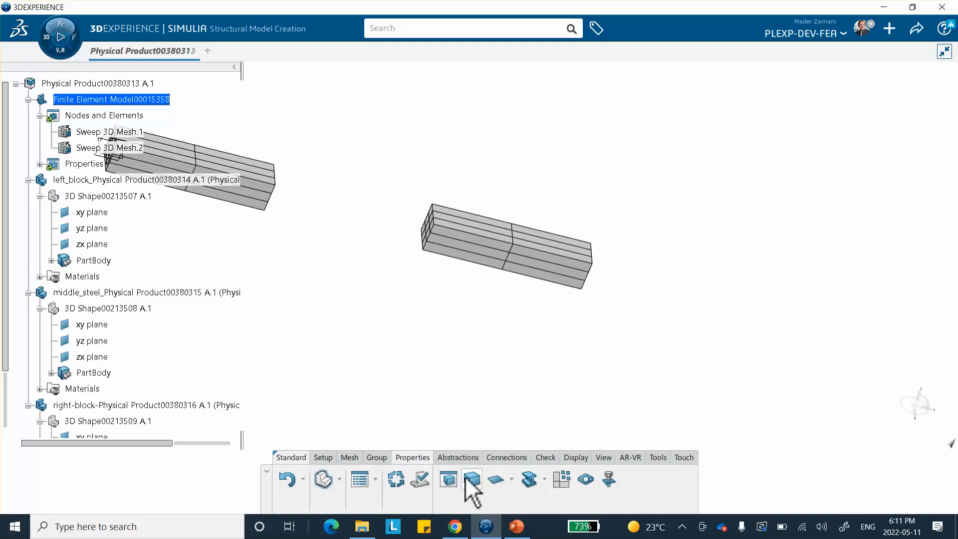
{"action": "left_click", "coordinate": [479, 248]}
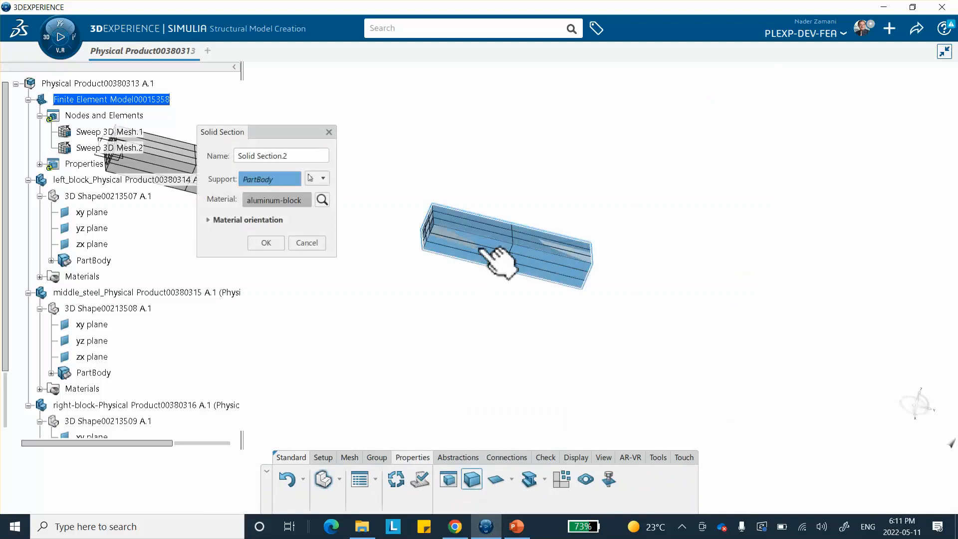
{"action": "left_click", "coordinate": [266, 243]}
Show the middle steel block's Pad.1 body in the 3D view
{"action": "middle_click_drag", "start_coordinate": [419, 310], "coordinate": [254, 251]}
{"action": "middle_click_drag", "start_coordinate": [447, 331], "coordinate": [472, 321]}
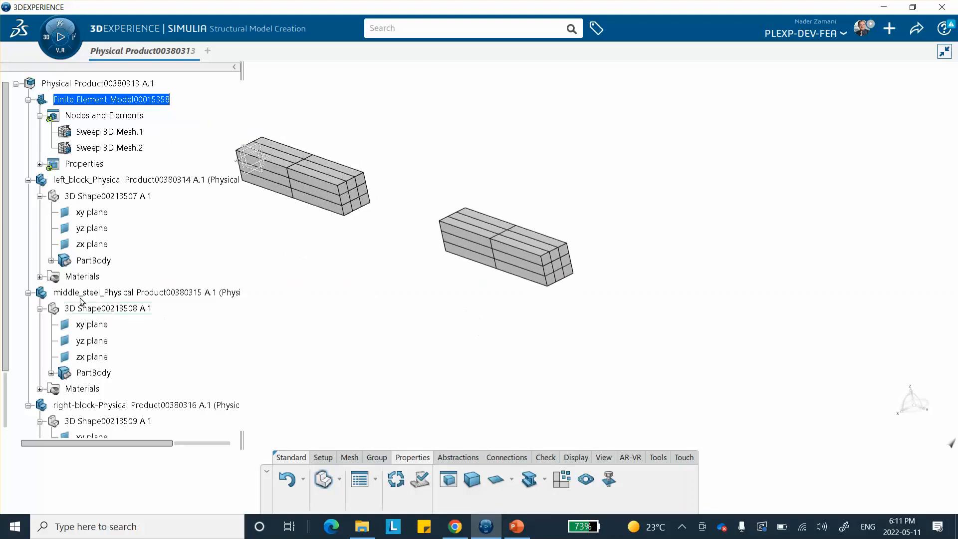
{"action": "scroll", "coordinate": [107, 259], "scroll_direction": "down", "scroll_amount": 3}
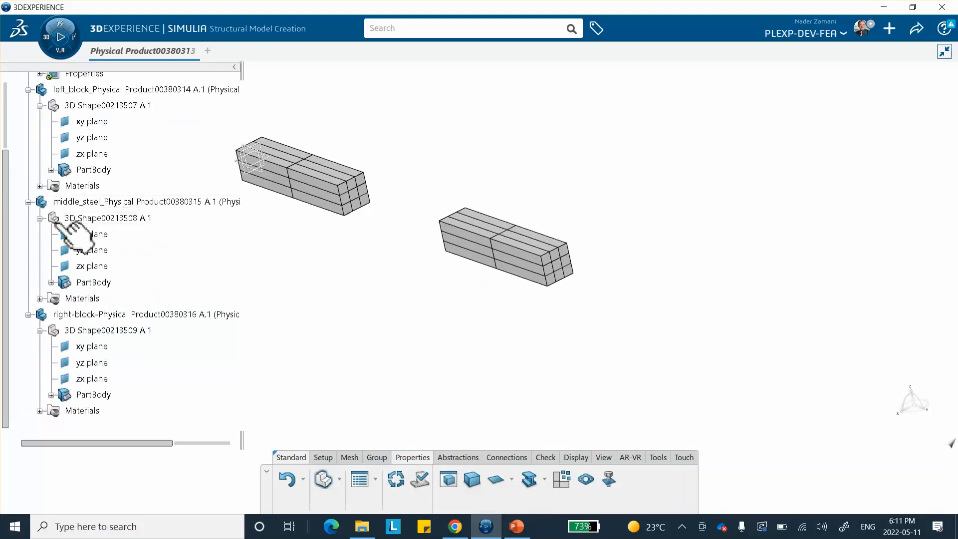
{"action": "scroll", "coordinate": [160, 239], "scroll_direction": "up", "scroll_amount": 3}
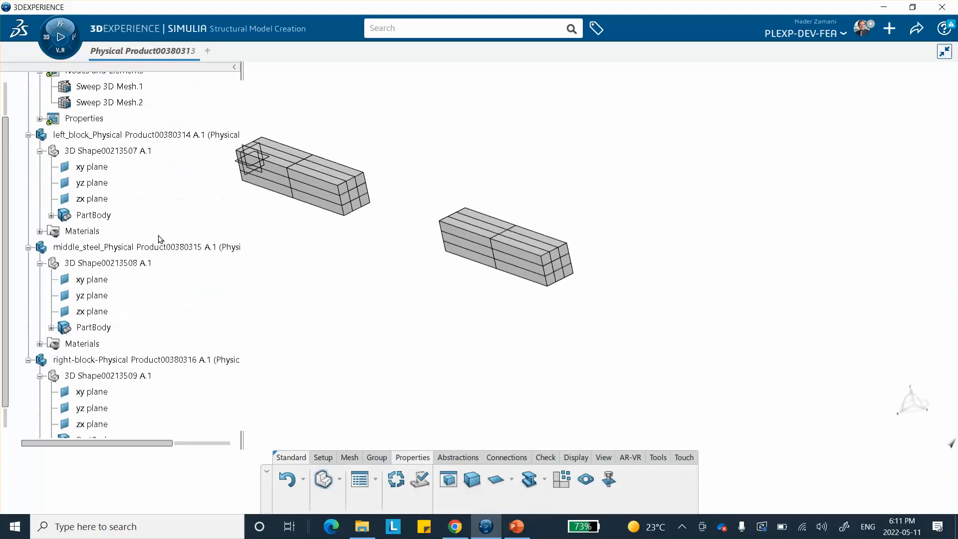
{"action": "scroll", "coordinate": [160, 240], "scroll_direction": "down", "scroll_amount": 2}
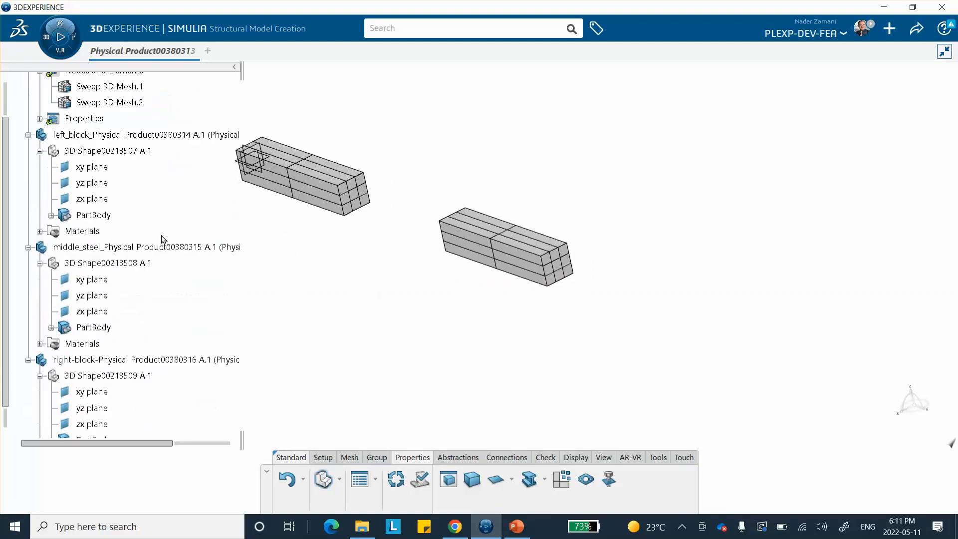
{"action": "right_click", "coordinate": [114, 248]}
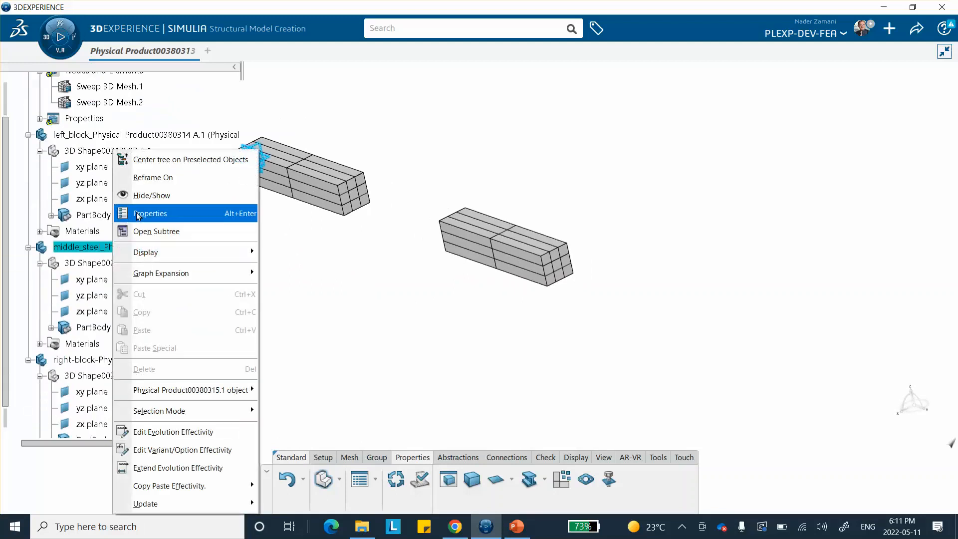
{"action": "left_click", "coordinate": [142, 195]}
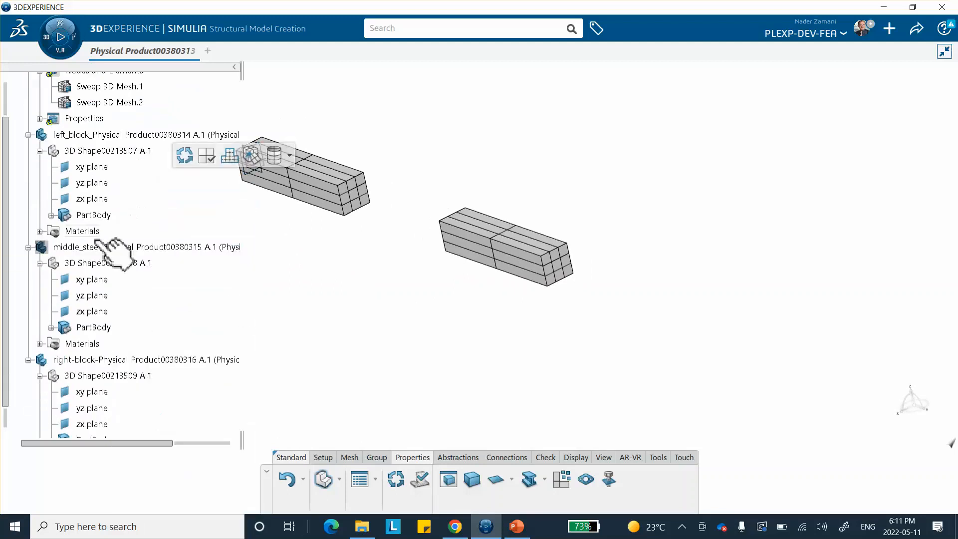
{"action": "right_click", "coordinate": [107, 247]}
{"action": "left_click", "coordinate": [133, 200]}
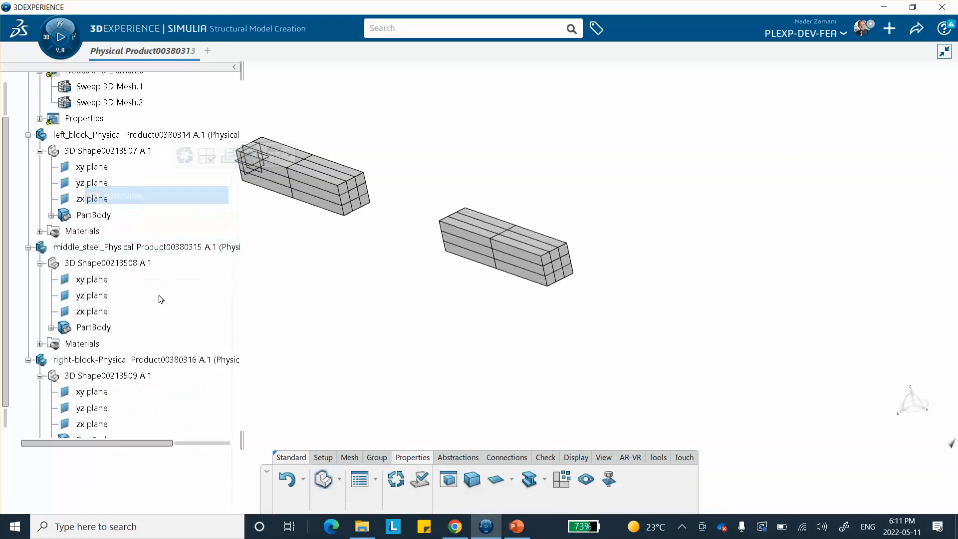
{"action": "left_click", "coordinate": [51, 328]}
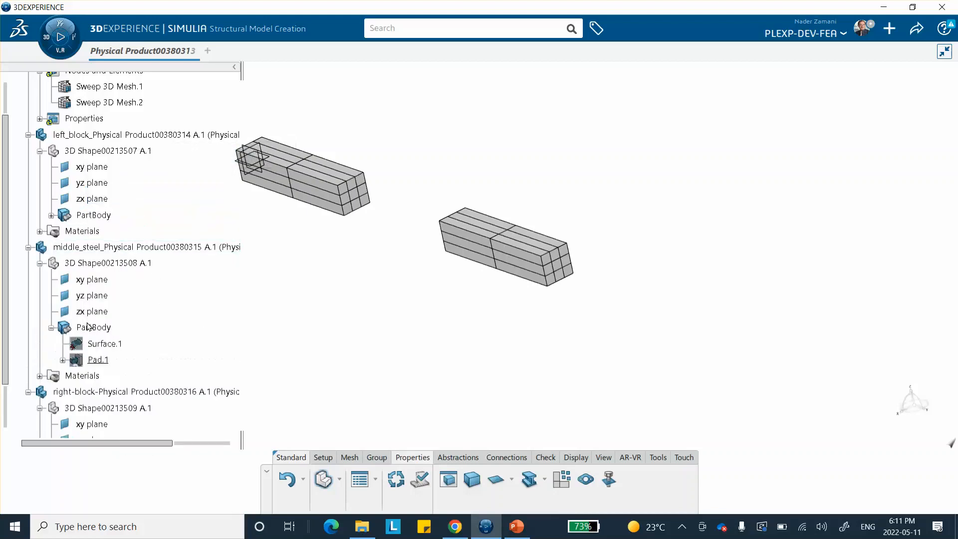
{"action": "right_click", "coordinate": [97, 361]}
{"action": "left_click", "coordinate": [97, 360]}
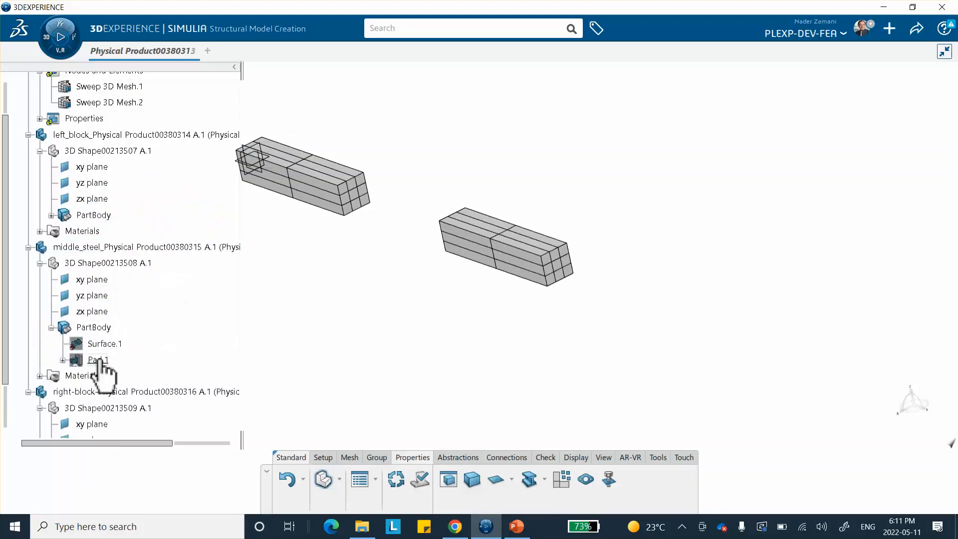
{"action": "right_click", "coordinate": [97, 360]}
{"action": "left_click", "coordinate": [124, 175]}
{"action": "middle_click_drag", "start_coordinate": [284, 271], "coordinate": [336, 281]}
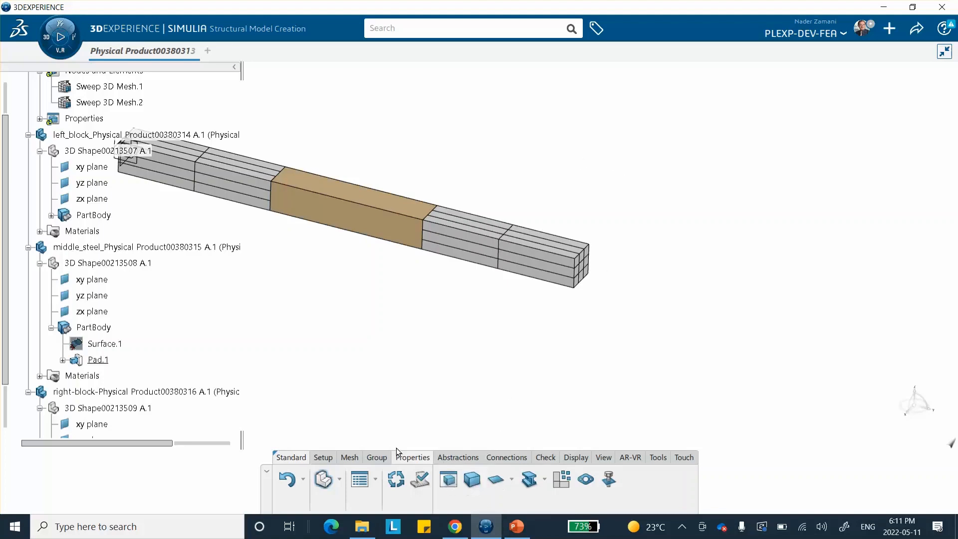
Start a Sweep 3D Mesh on the middle steel block and hide the right block's mesh from view
{"action": "left_click", "coordinate": [350, 458]}
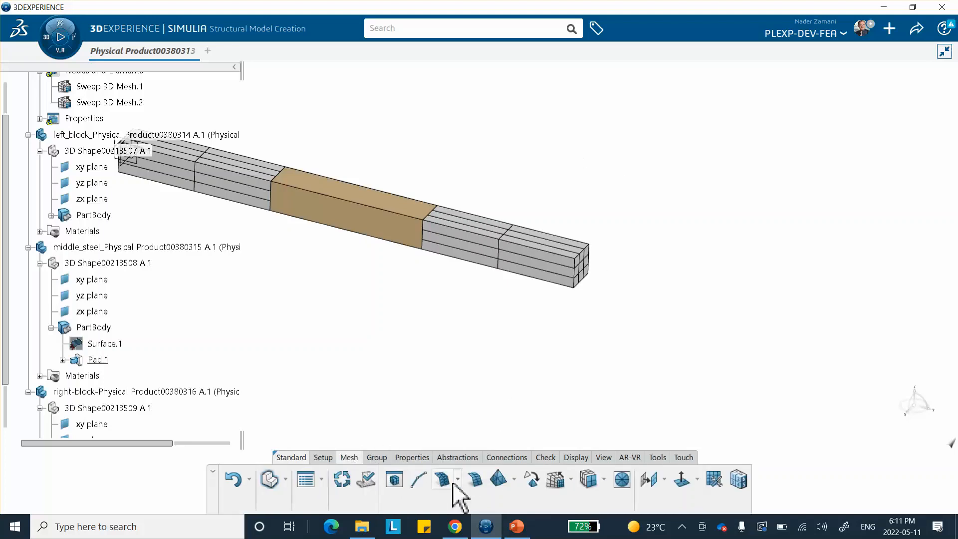
{"action": "left_click", "coordinate": [554, 479]}
{"action": "left_click", "coordinate": [370, 227]}
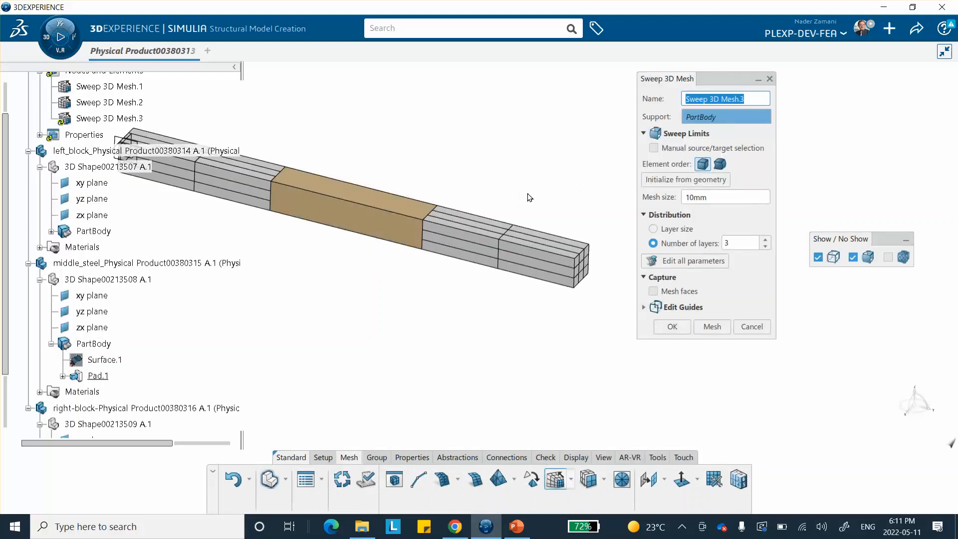
{"action": "right_click", "coordinate": [484, 227]}
{"action": "left_click", "coordinate": [522, 274]}
{"action": "right_click", "coordinate": [478, 246]}
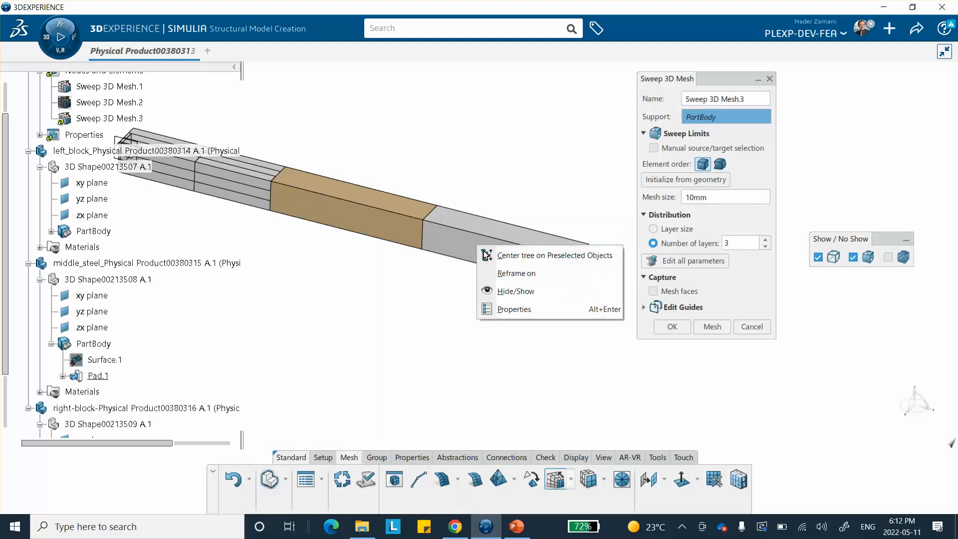
{"action": "left_click", "coordinate": [514, 291]}
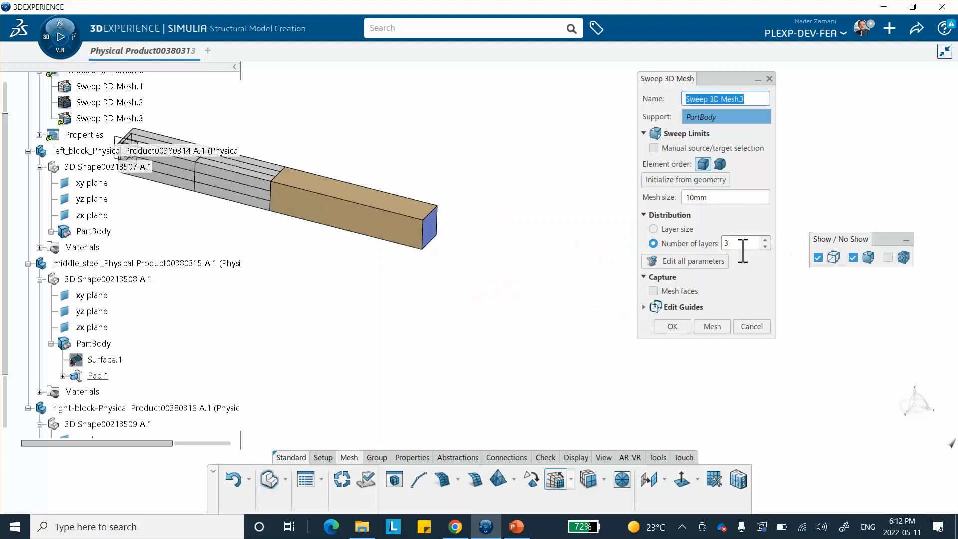
Switch to PowerPoint and review the slide listing the sweep mesh settings for each block
{"action": "double_click", "coordinate": [706, 197]}
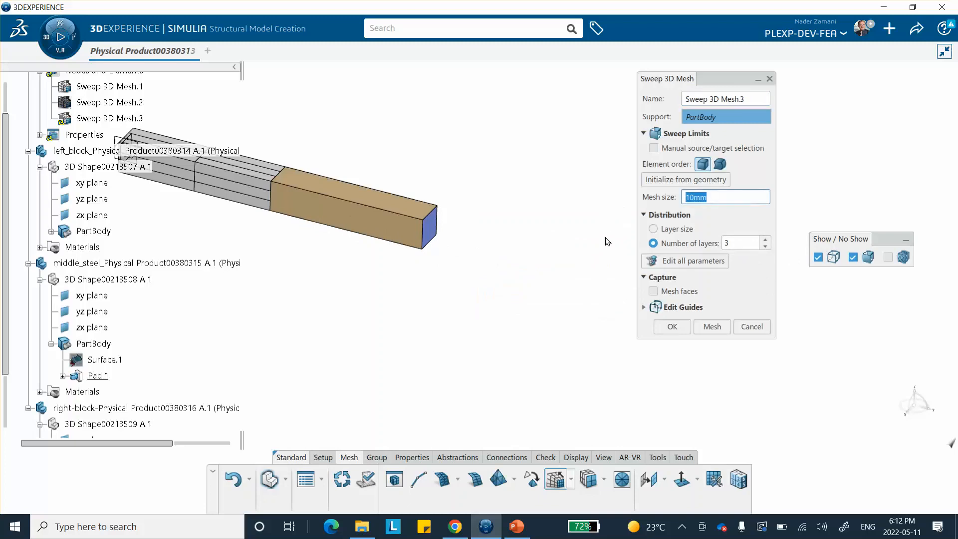
{"action": "left_click", "coordinate": [516, 527]}
{"action": "scroll", "coordinate": [60, 294], "scroll_direction": "up", "scroll_amount": 3}
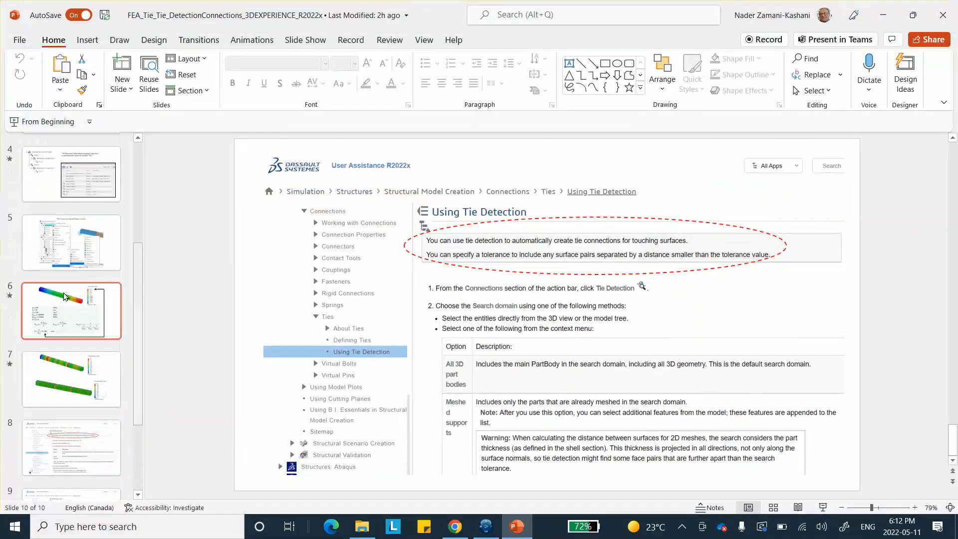
{"action": "scroll", "coordinate": [83, 264], "scroll_direction": "up", "scroll_amount": 2}
{"action": "scroll", "coordinate": [82, 265], "scroll_direction": "up", "scroll_amount": 2}
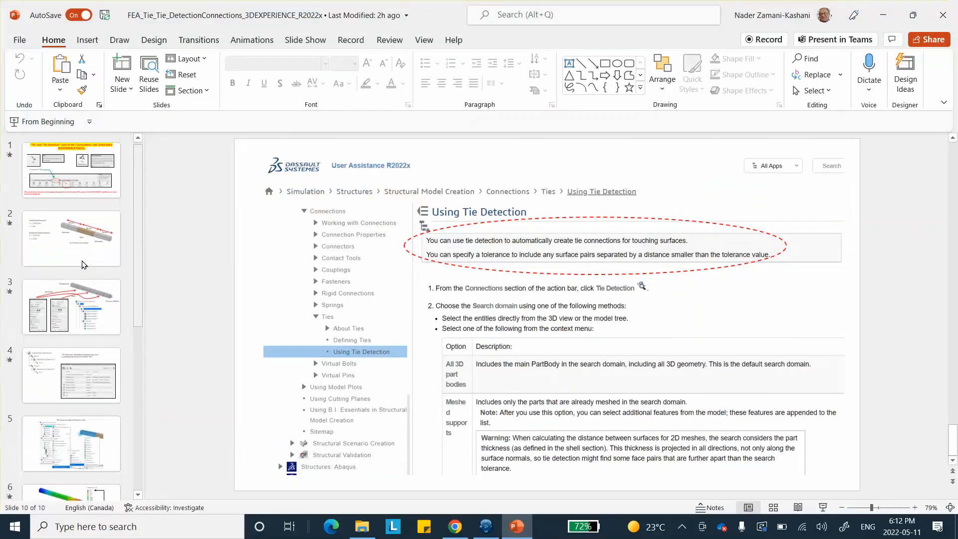
{"action": "left_click", "coordinate": [83, 266]}
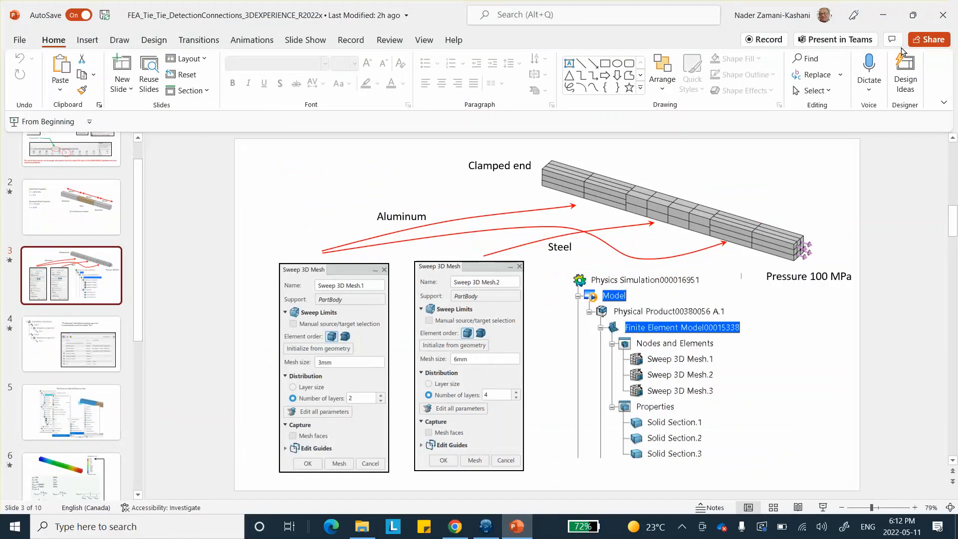
{"action": "left_click", "coordinate": [884, 19]}
Set the middle block's mesh size to 6 mm with 4 layers, generate the sweep mesh and confirm
{"action": "double_click", "coordinate": [715, 197]}
{"action": "type", "text": "6"}
{"action": "left_click", "coordinate": [765, 239]}
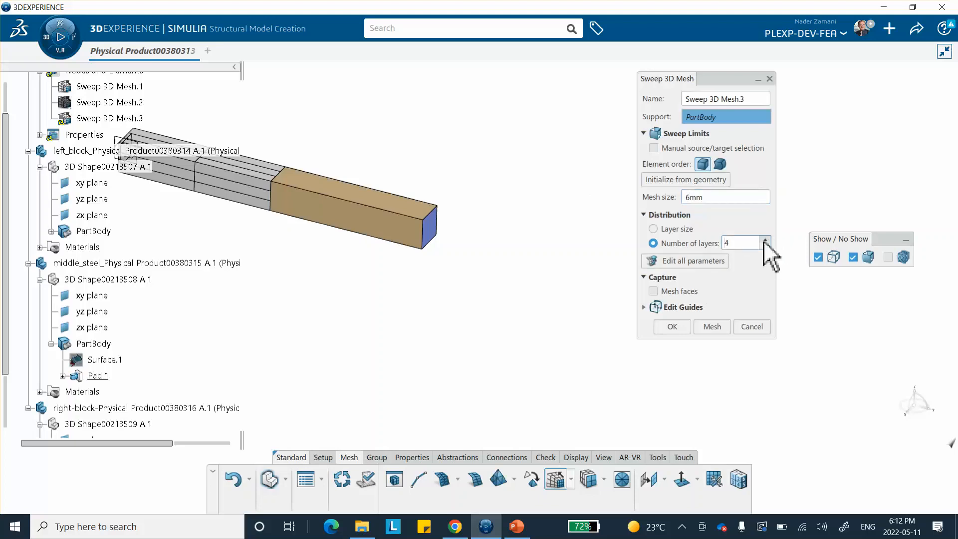
{"action": "left_click", "coordinate": [715, 326]}
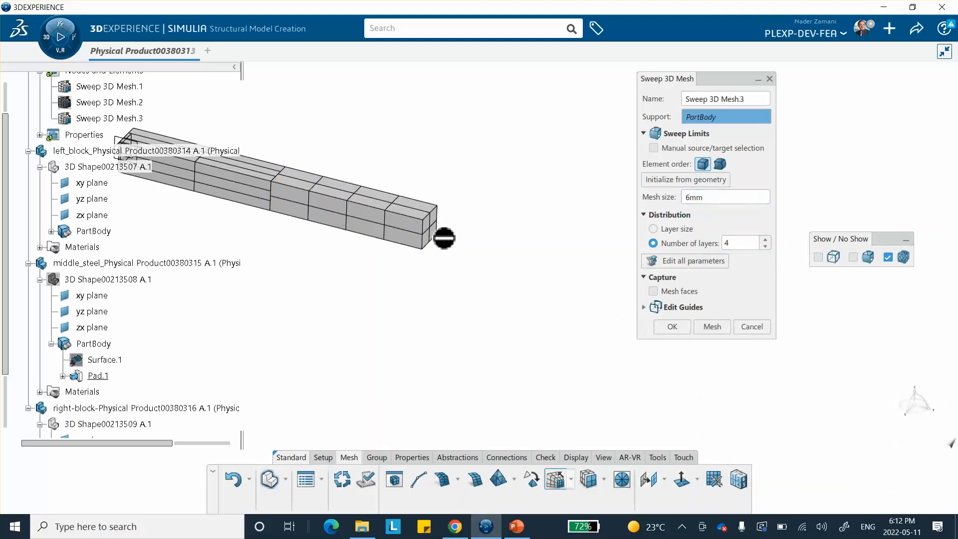
{"action": "left_click", "coordinate": [672, 326]}
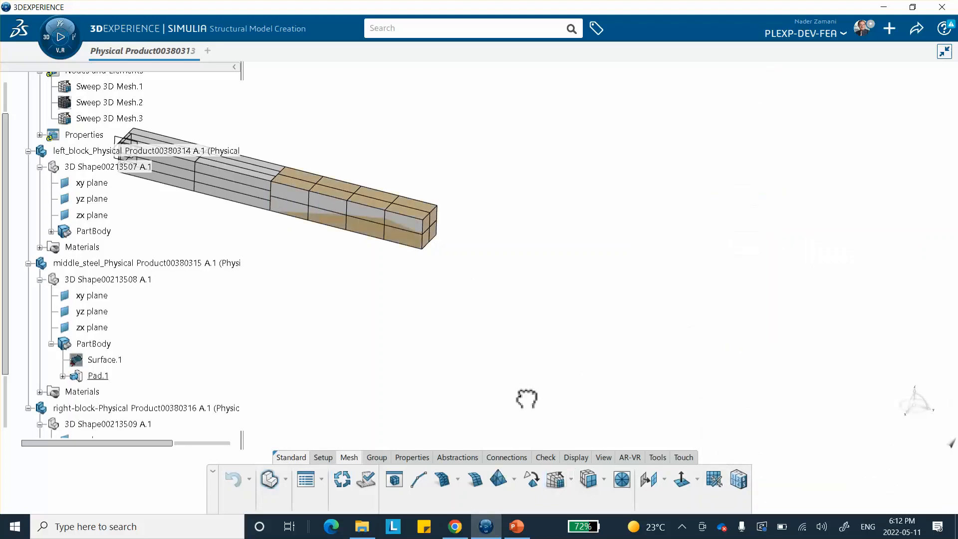
Create a solid section on the middle block's mesh using the middle-block-steel material
{"action": "left_click", "coordinate": [412, 457]}
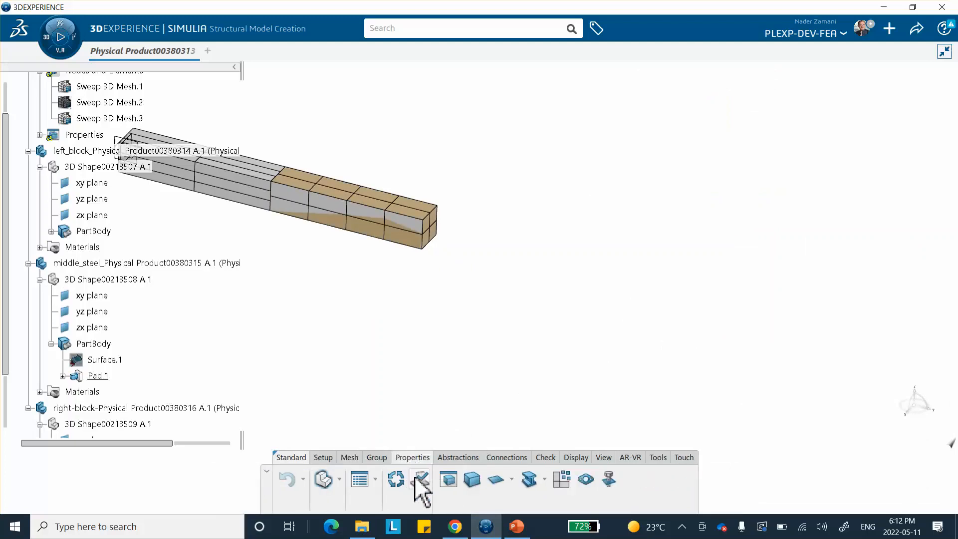
{"action": "left_click", "coordinate": [472, 479]}
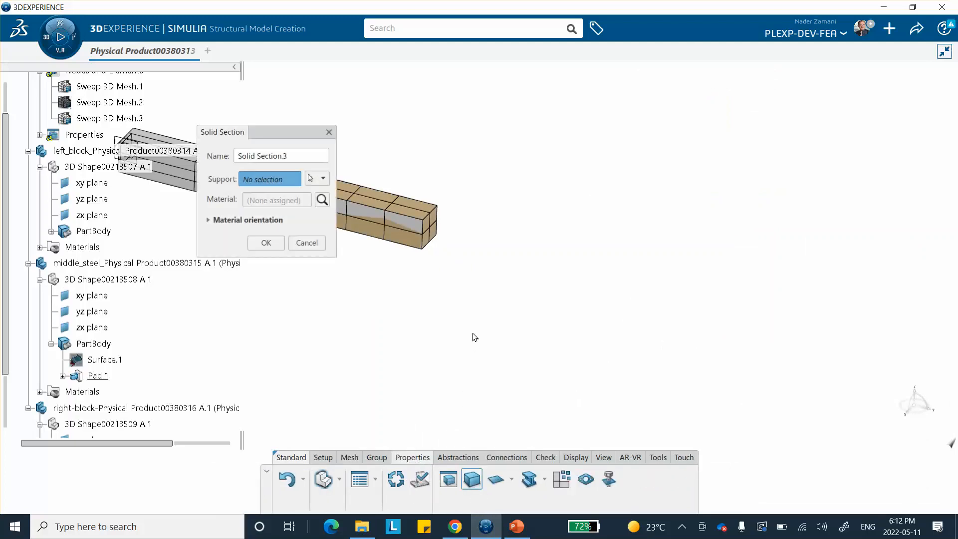
{"action": "left_click", "coordinate": [409, 219]}
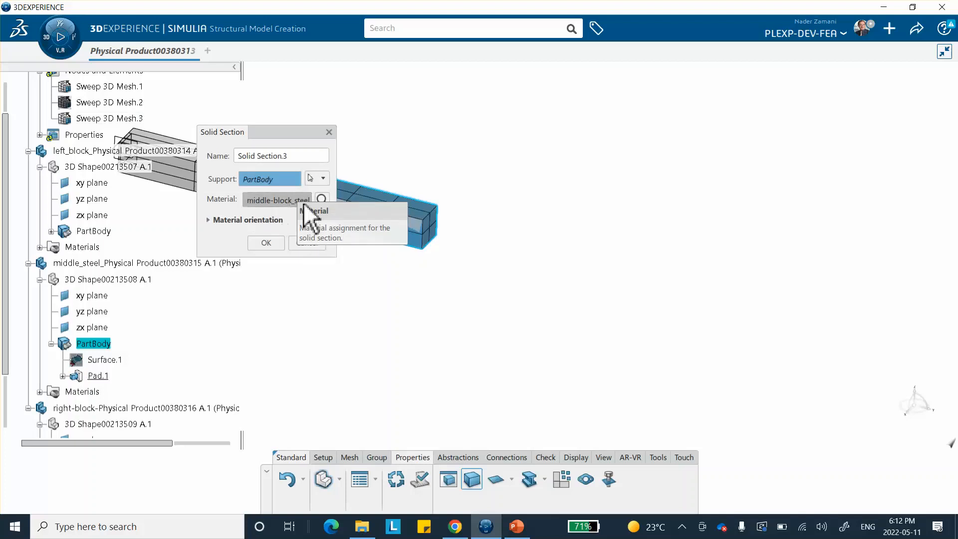
{"action": "left_click", "coordinate": [266, 242]}
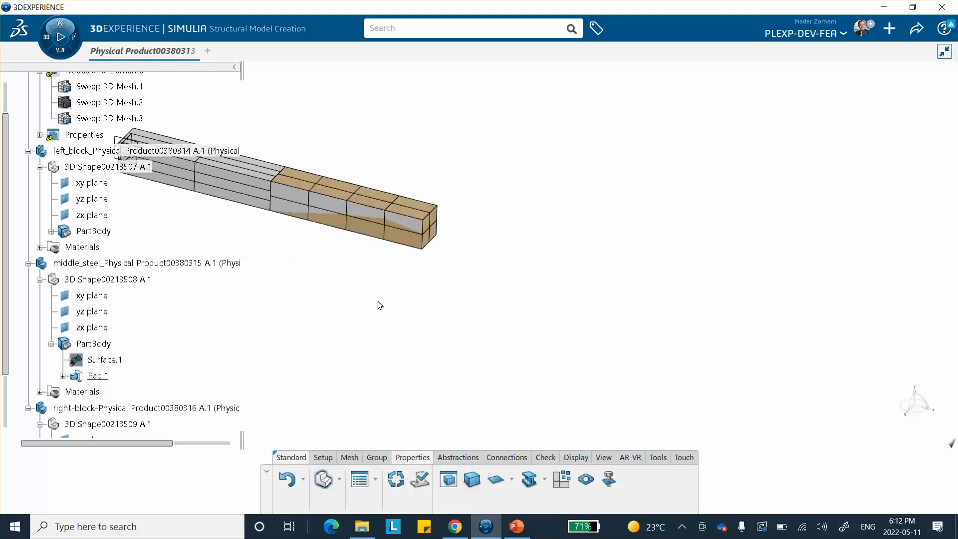
Use the Visibility Manager to hide and then show all shapes and FE models
{"action": "scroll", "coordinate": [204, 319], "scroll_direction": "down", "scroll_amount": 3}
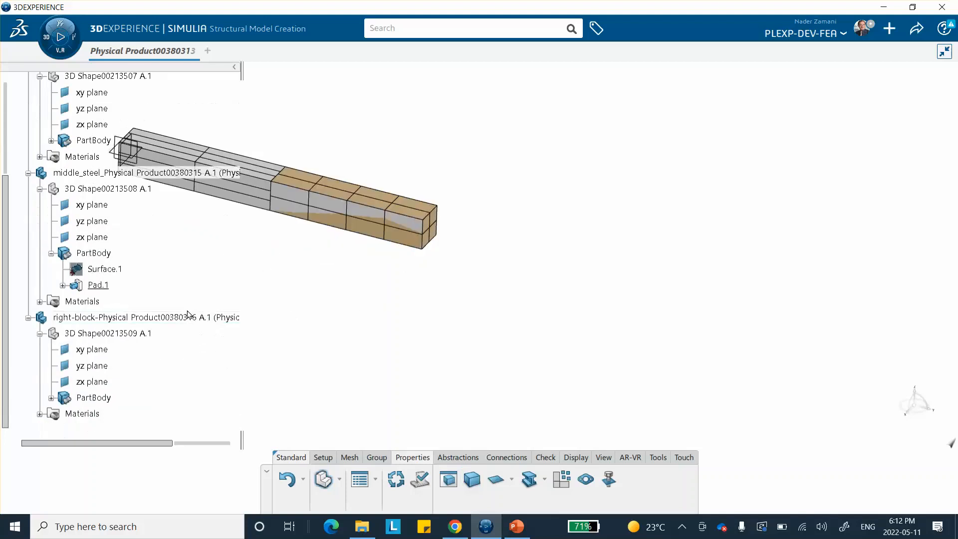
{"action": "right_click", "coordinate": [532, 148]}
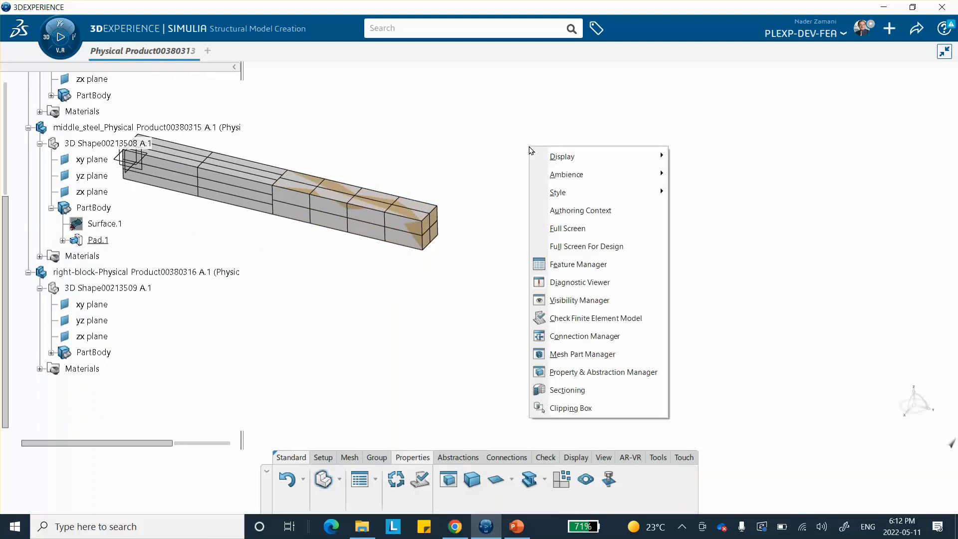
{"action": "left_click", "coordinate": [565, 299]}
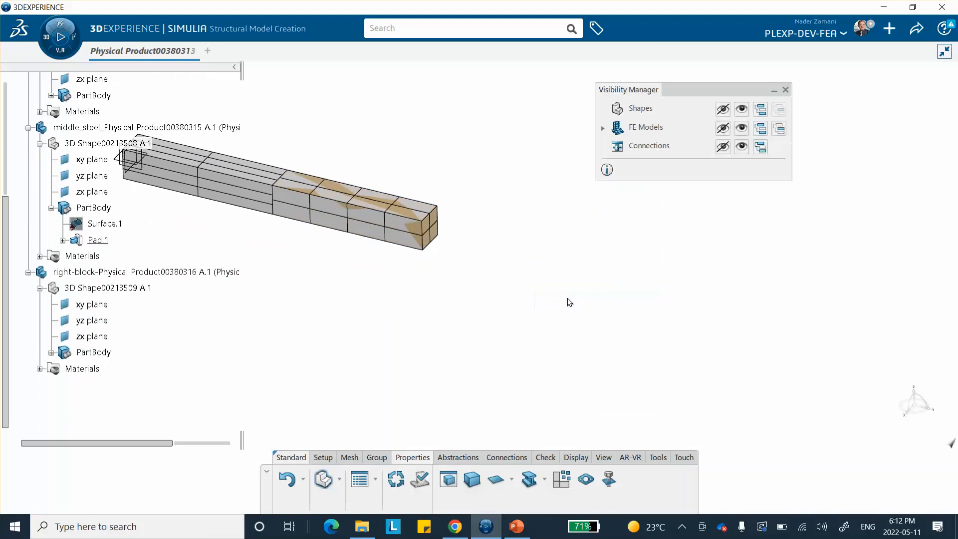
{"action": "left_click", "coordinate": [720, 109]}
{"action": "left_click", "coordinate": [722, 129]}
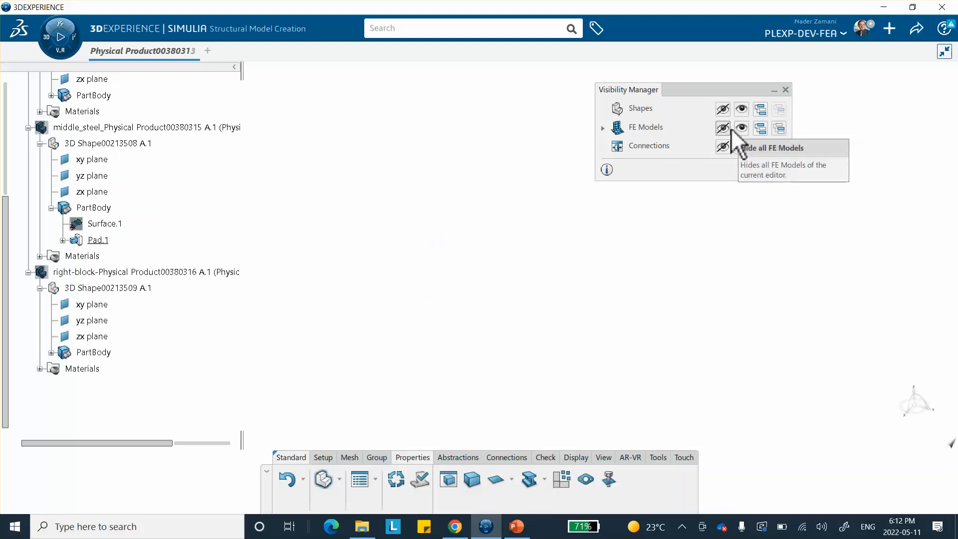
{"action": "left_click", "coordinate": [743, 128]}
{"action": "left_click", "coordinate": [741, 109]}
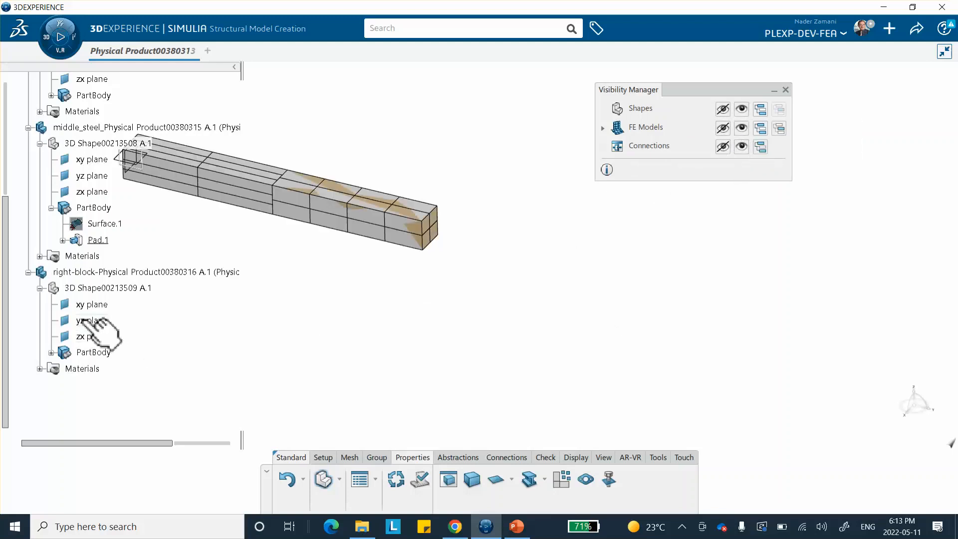
Show the right block's Pad.1 body in the 3D view
{"action": "scroll", "coordinate": [80, 259], "scroll_direction": "down", "scroll_amount": 3}
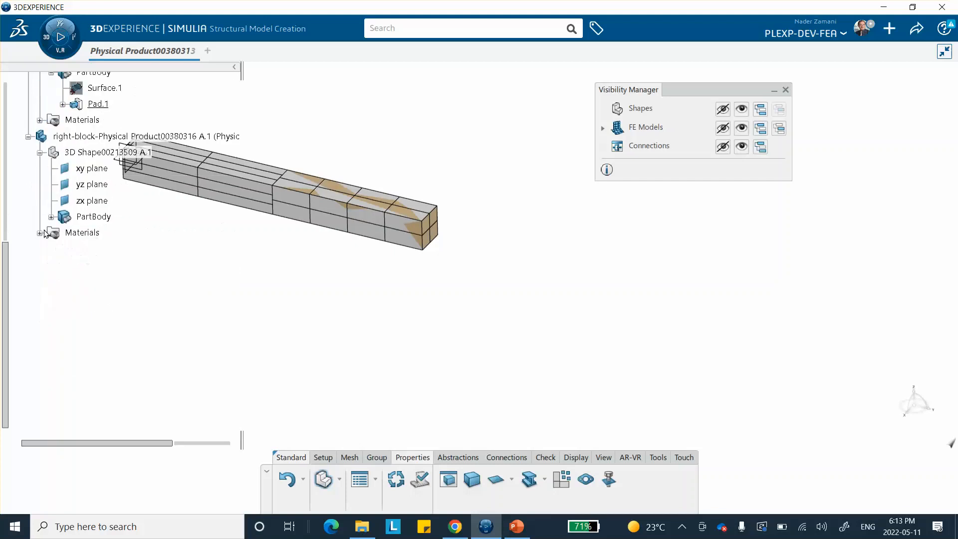
{"action": "left_click", "coordinate": [40, 233]}
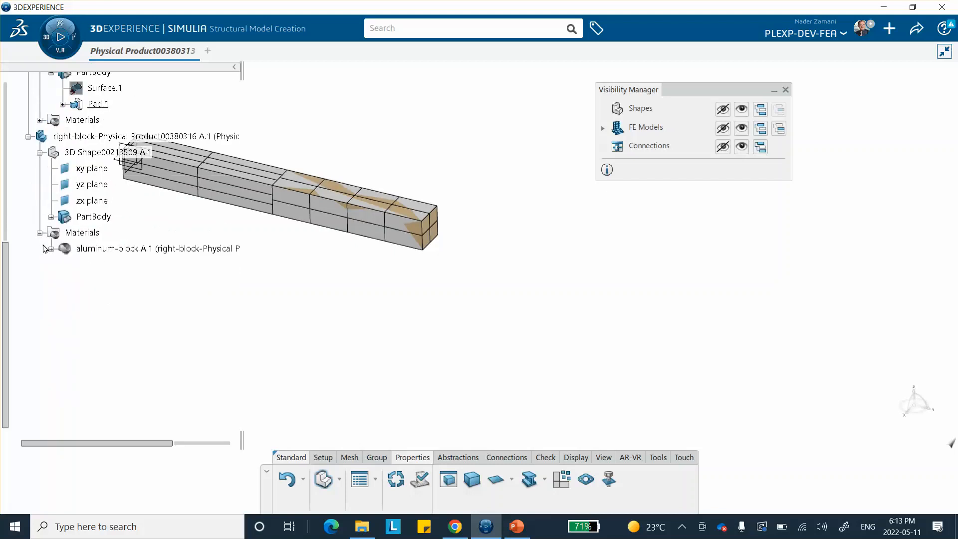
{"action": "left_click", "coordinate": [52, 217]}
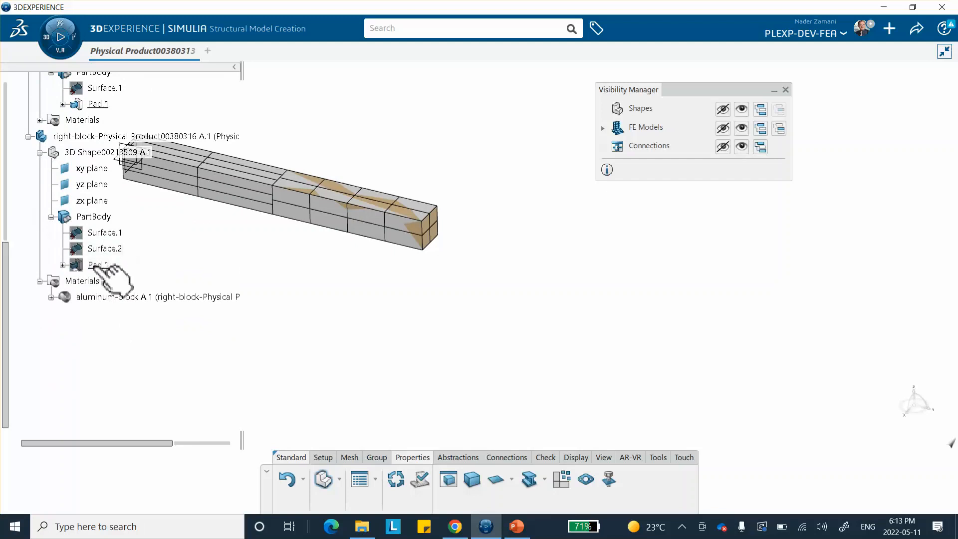
{"action": "right_click", "coordinate": [99, 266]}
{"action": "left_click", "coordinate": [131, 309]}
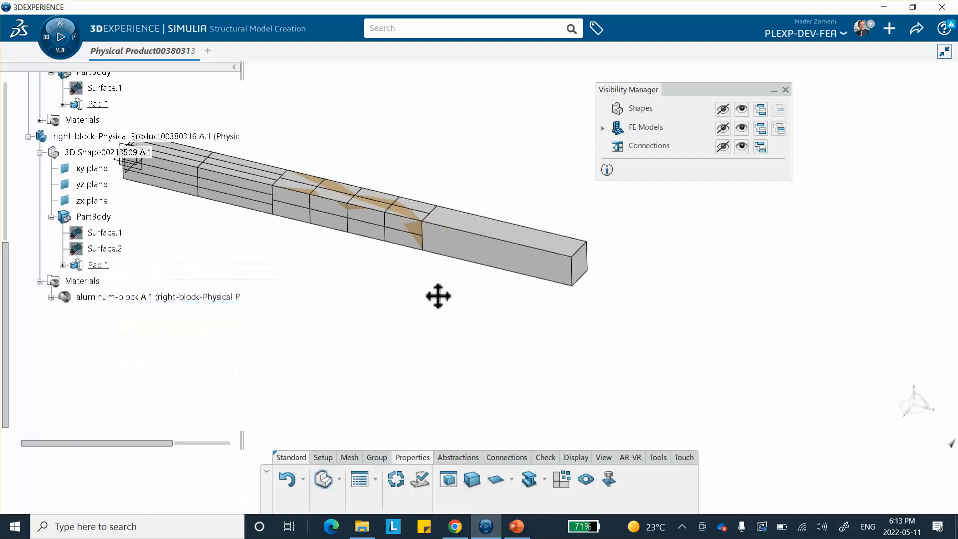
Show all FE models and all their nodes and elements with the Visibility Manager
{"action": "middle_click_drag", "start_coordinate": [439, 297], "coordinate": [559, 339]}
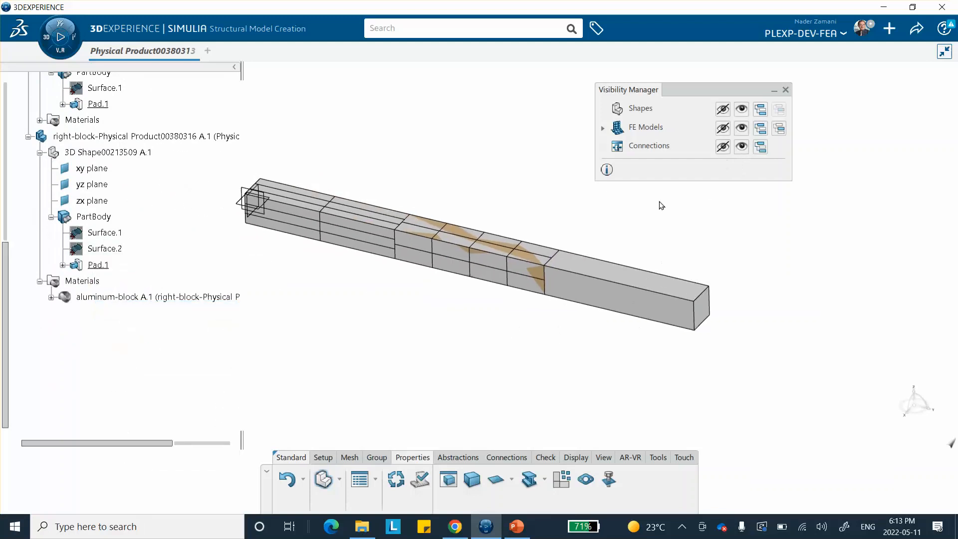
{"action": "left_click", "coordinate": [741, 128]}
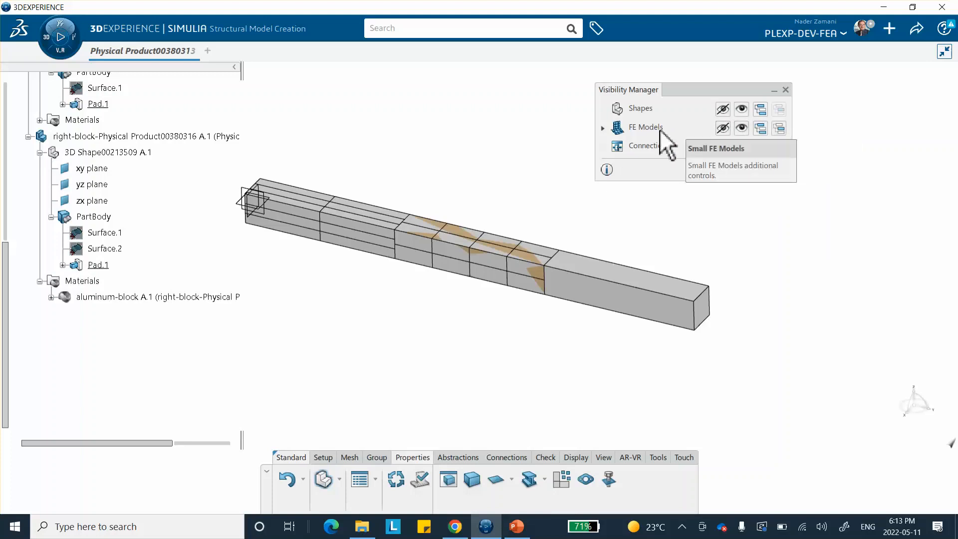
{"action": "left_click", "coordinate": [602, 127]}
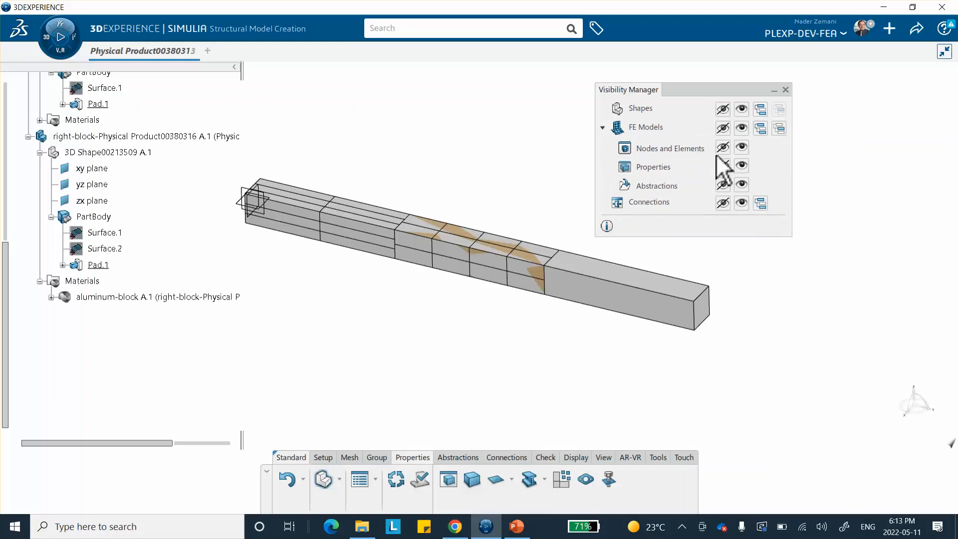
{"action": "left_click", "coordinate": [742, 147]}
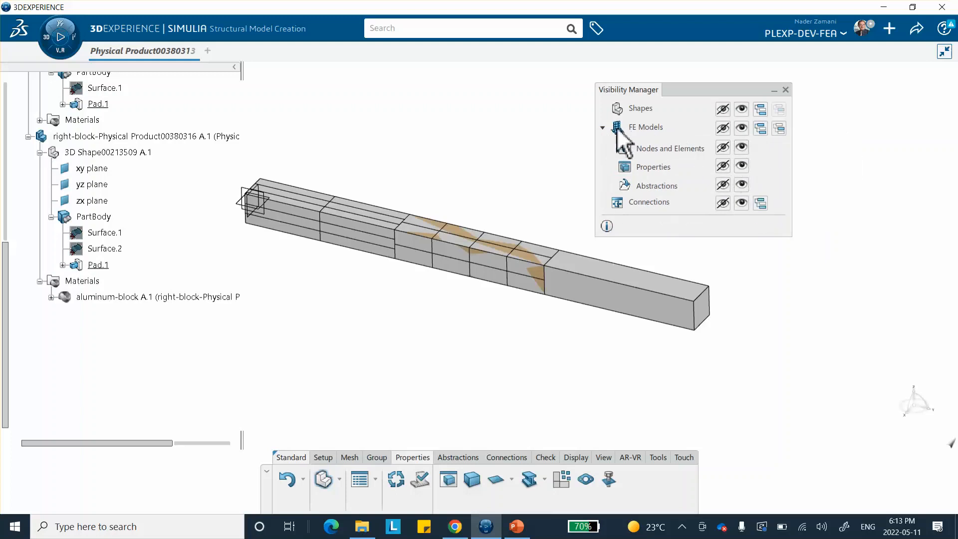
Toggle the visibility of Sweep 3D Mesh.2 and hide all shapes so only the meshes display
{"action": "scroll", "coordinate": [52, 178], "scroll_direction": "up", "scroll_amount": 7}
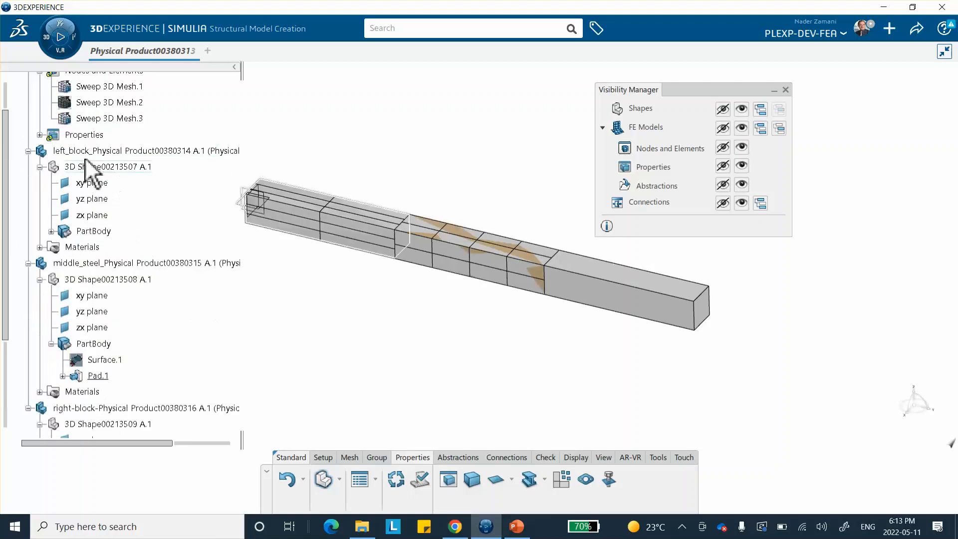
{"action": "right_click", "coordinate": [127, 102]}
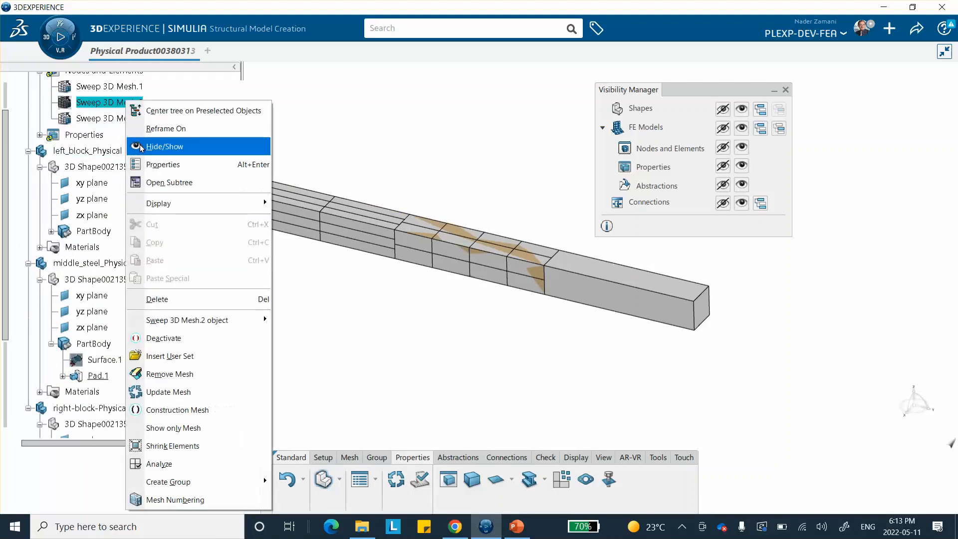
{"action": "left_click", "coordinate": [159, 145]}
{"action": "middle_click_drag", "start_coordinate": [509, 177], "coordinate": [512, 190]}
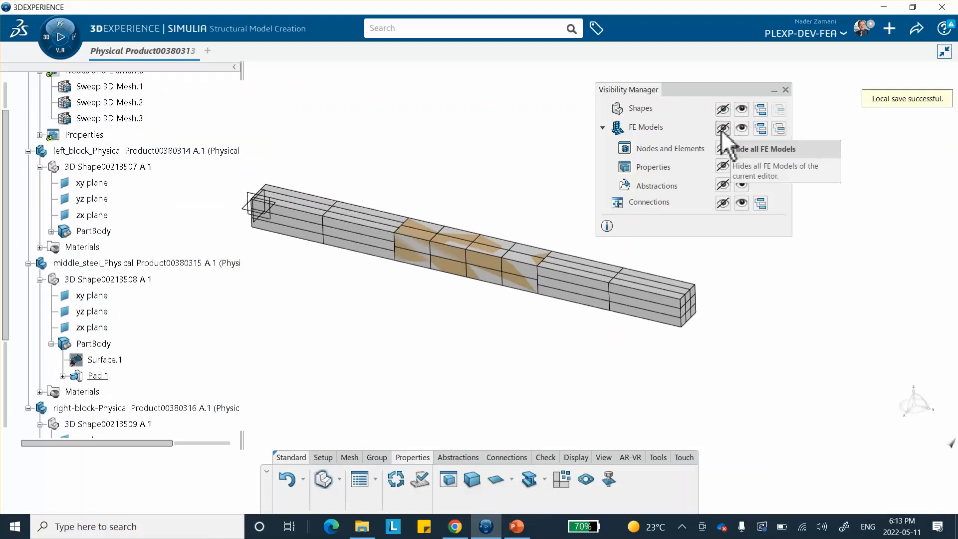
{"action": "left_click", "coordinate": [723, 110]}
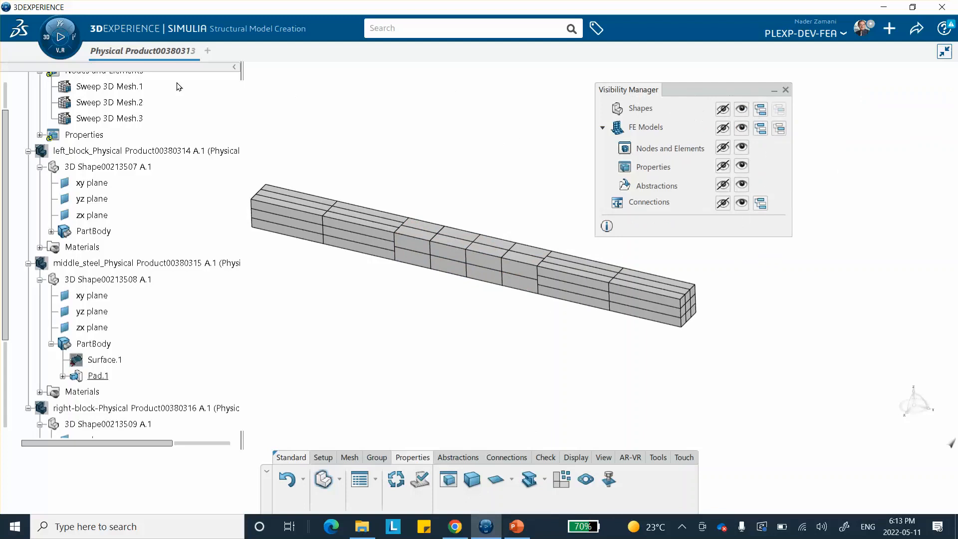
Switch to Structural Scenario Creation and initialize a structural simulation using the beam's finite element model
{"action": "left_click", "coordinate": [60, 25]}
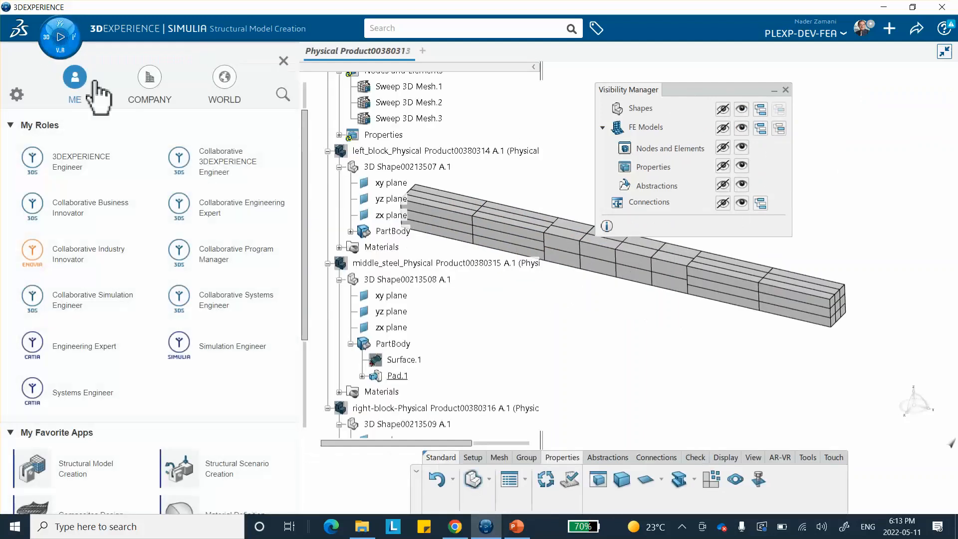
{"action": "scroll", "coordinate": [215, 424], "scroll_direction": "down", "scroll_amount": 2}
{"action": "left_click", "coordinate": [225, 371]}
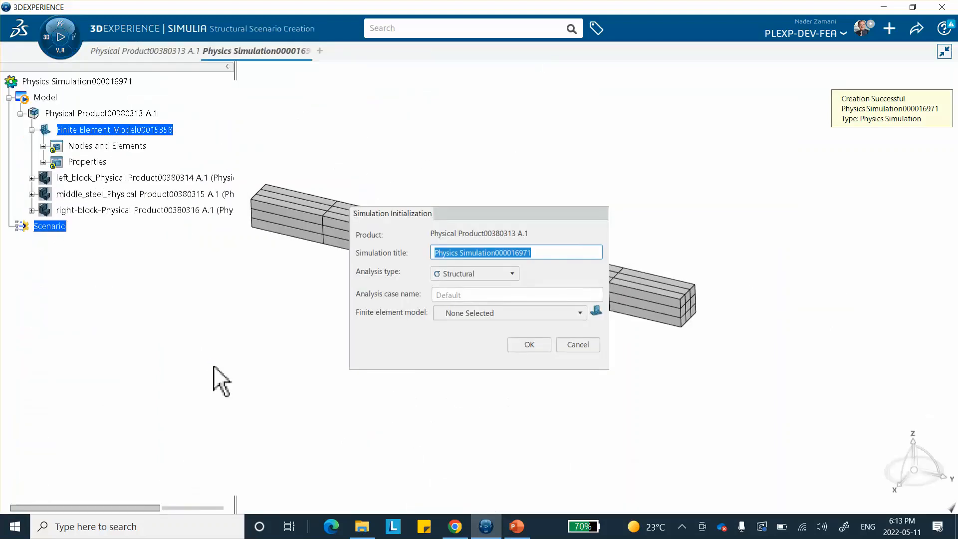
{"action": "left_click", "coordinate": [476, 314]}
{"action": "left_click", "coordinate": [474, 338]}
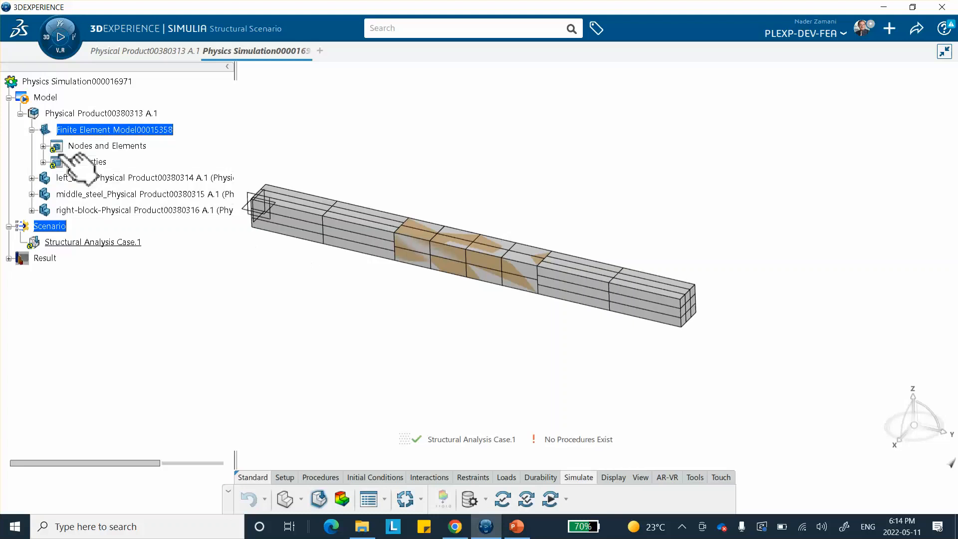
Expand the mesh and property branches of the finite element model and compare them with the reference slides in PowerPoint
{"action": "left_click", "coordinate": [43, 146]}
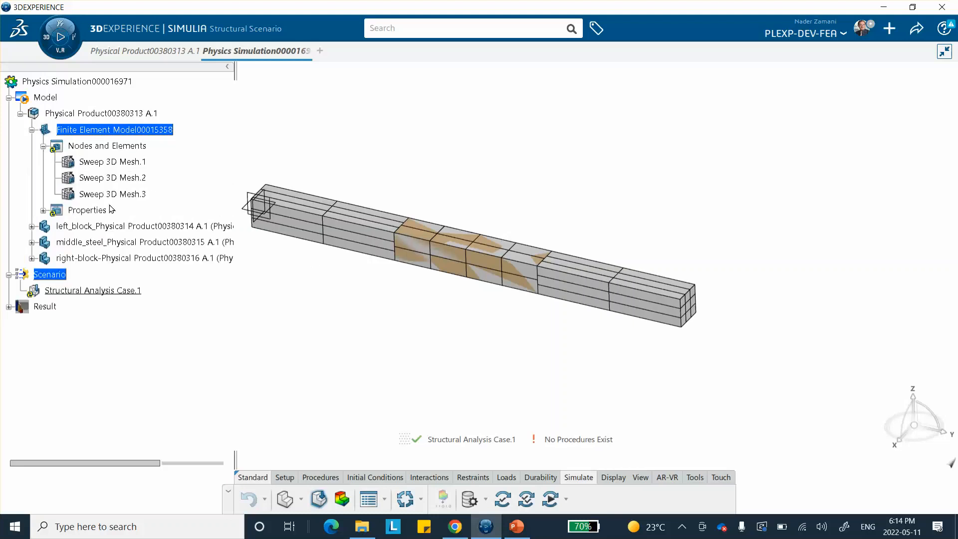
{"action": "left_click", "coordinate": [43, 211]}
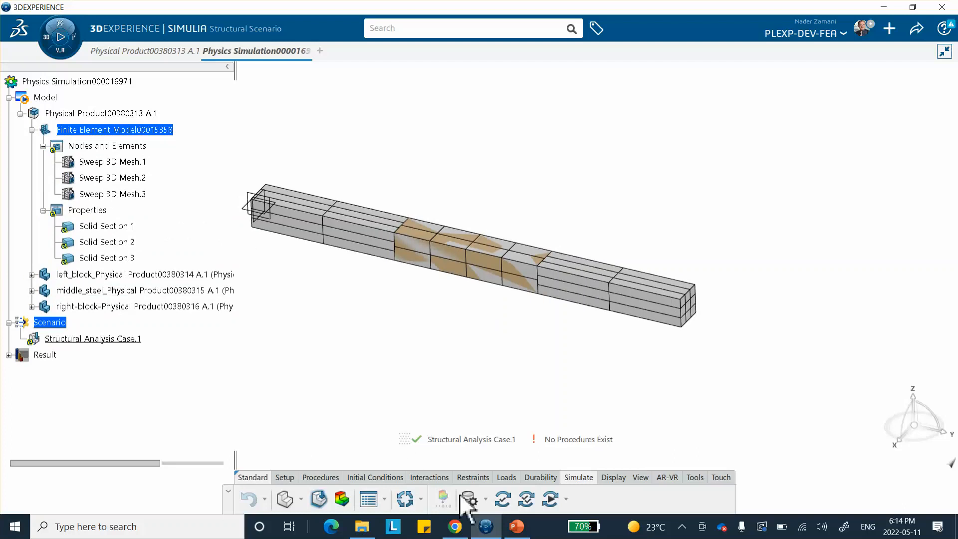
{"action": "left_click", "coordinate": [516, 527]}
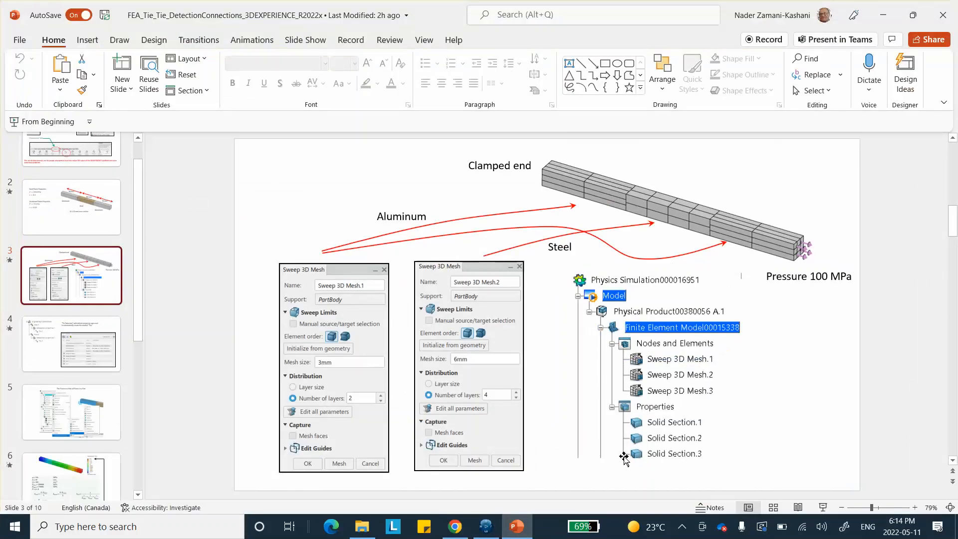
{"action": "left_click", "coordinate": [90, 350]}
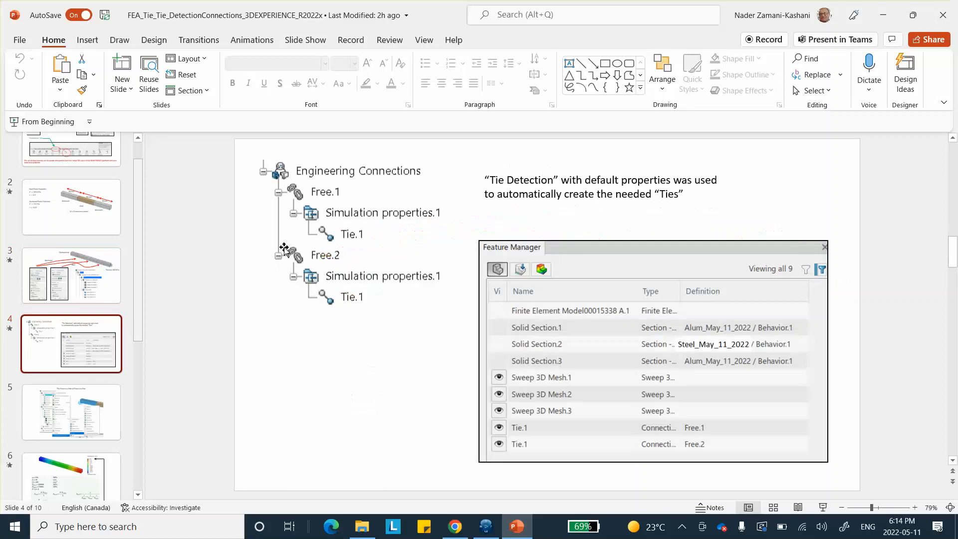
{"action": "left_click", "coordinate": [882, 16]}
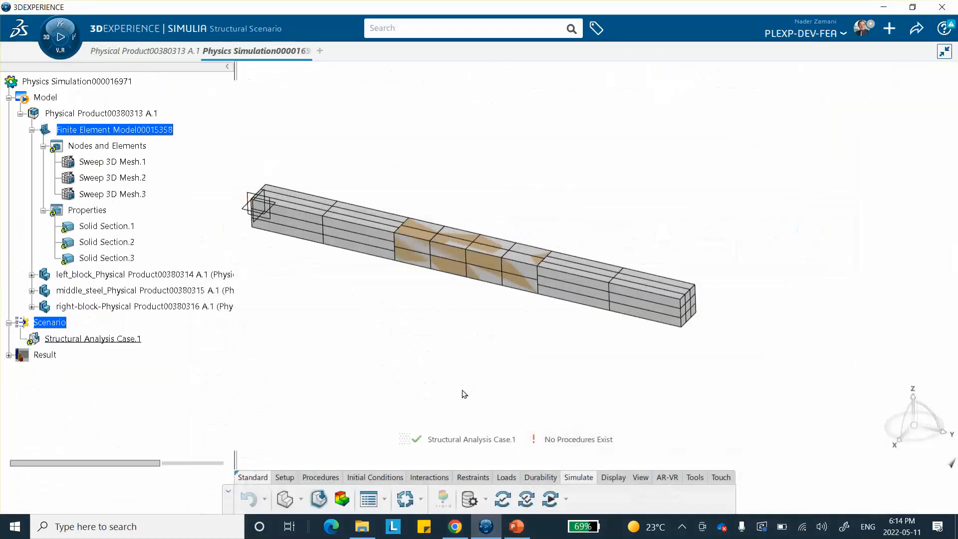
Create a static step with geometric nonlinearity included
{"action": "left_click", "coordinate": [319, 496]}
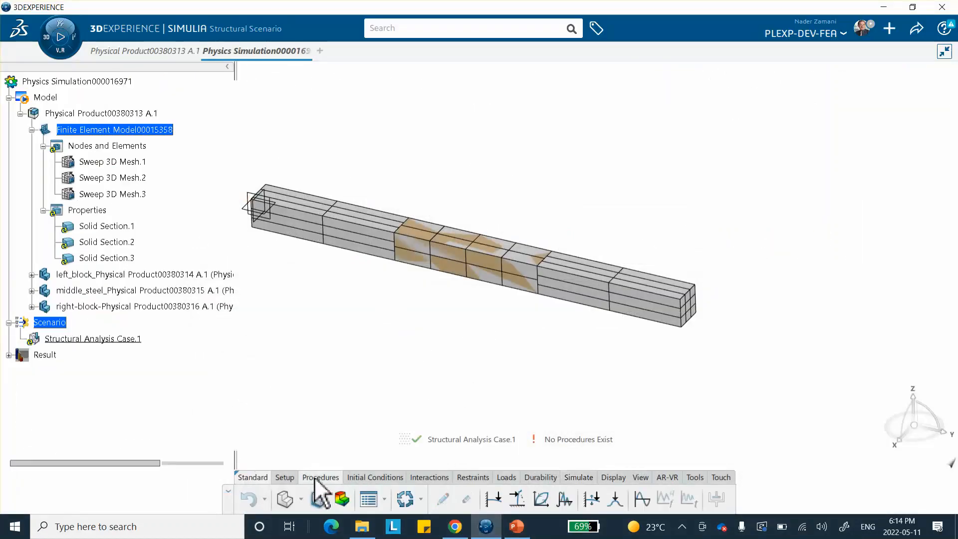
{"action": "left_click", "coordinate": [495, 498]}
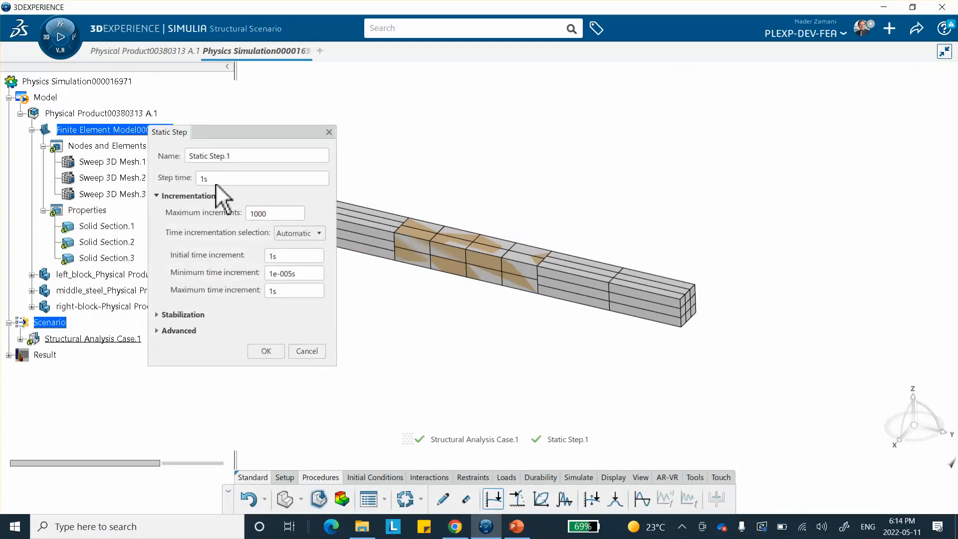
{"action": "left_click", "coordinate": [159, 331]}
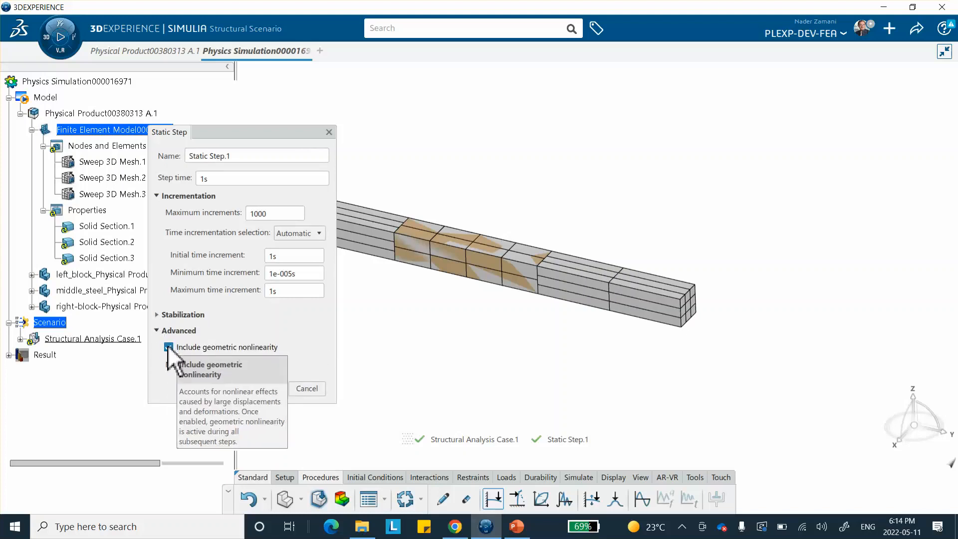
{"action": "left_click", "coordinate": [167, 348]}
{"action": "left_click", "coordinate": [258, 386]}
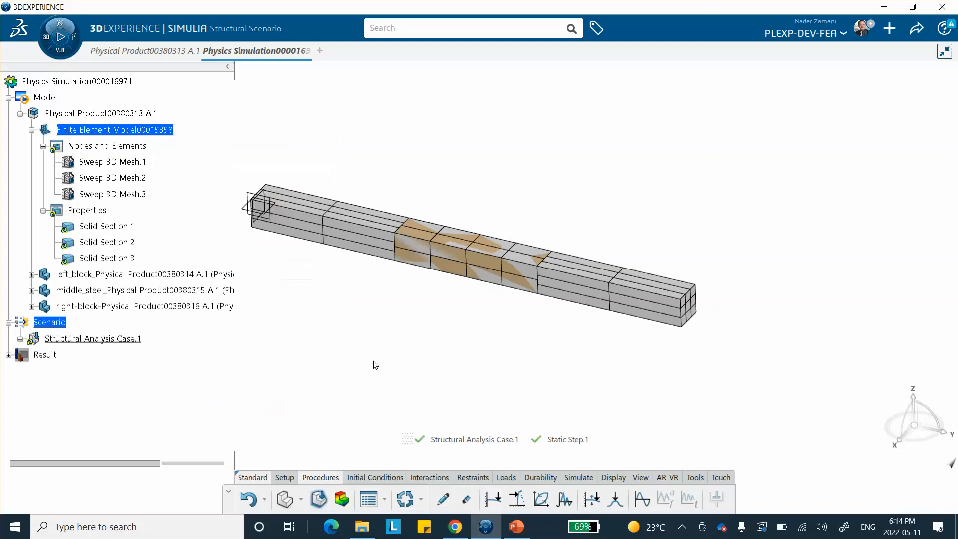
Clamp the end face of the left block
{"action": "middle_click_drag", "start_coordinate": [717, 204], "coordinate": [706, 231]}
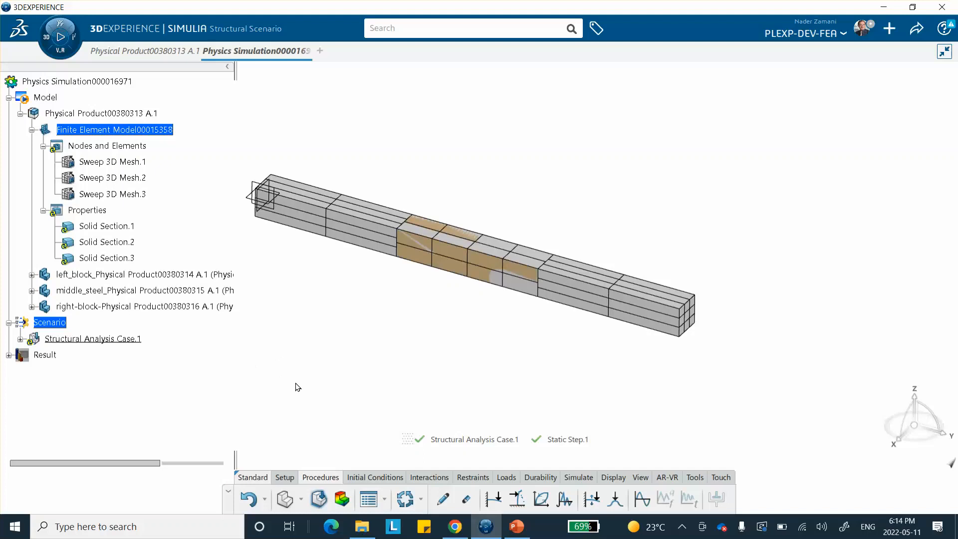
{"action": "middle_click_drag", "start_coordinate": [337, 402], "coordinate": [360, 381]}
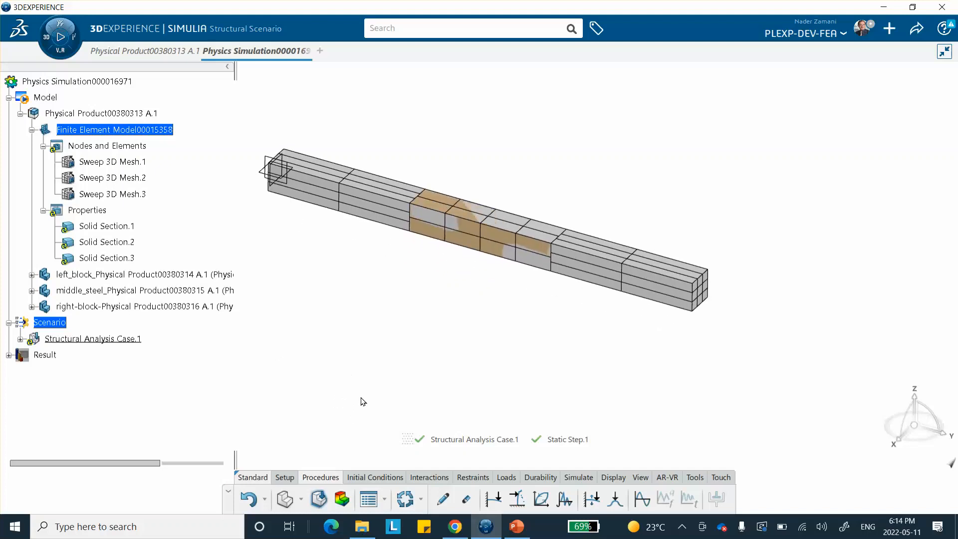
{"action": "left_click", "coordinate": [472, 480]}
{"action": "mouse_move", "coordinate": [339, 363]}
{"action": "middle_mouse_down"}
{"action": "mouse_move", "coordinate": [434, 369]}
{"action": "mouse_move", "coordinate": [579, 353]}
{"action": "mouse_move", "coordinate": [612, 323]}
{"action": "mouse_move", "coordinate": [615, 283]}
{"action": "middle_mouse_up"}
{"action": "mouse_move", "coordinate": [421, 357]}
{"action": "middle_mouse_down"}
{"action": "mouse_move", "coordinate": [785, 304]}
{"action": "mouse_move", "coordinate": [554, 373]}
{"action": "middle_mouse_up"}
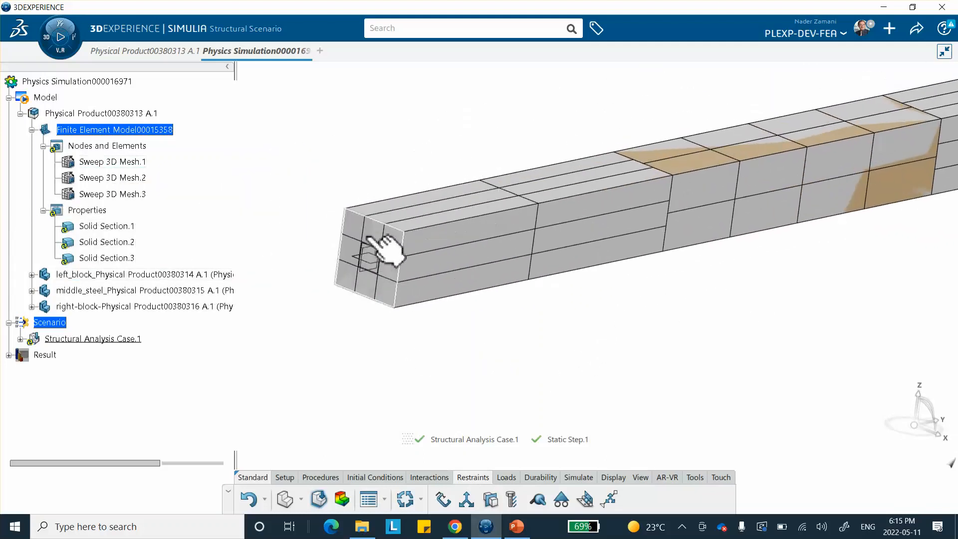
{"action": "left_click", "coordinate": [369, 238]}
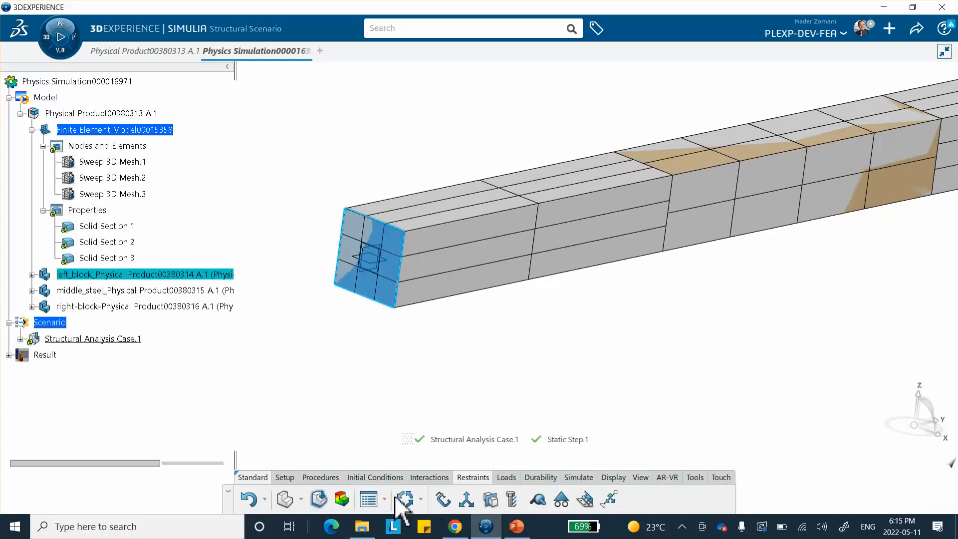
{"action": "left_click", "coordinate": [443, 499]}
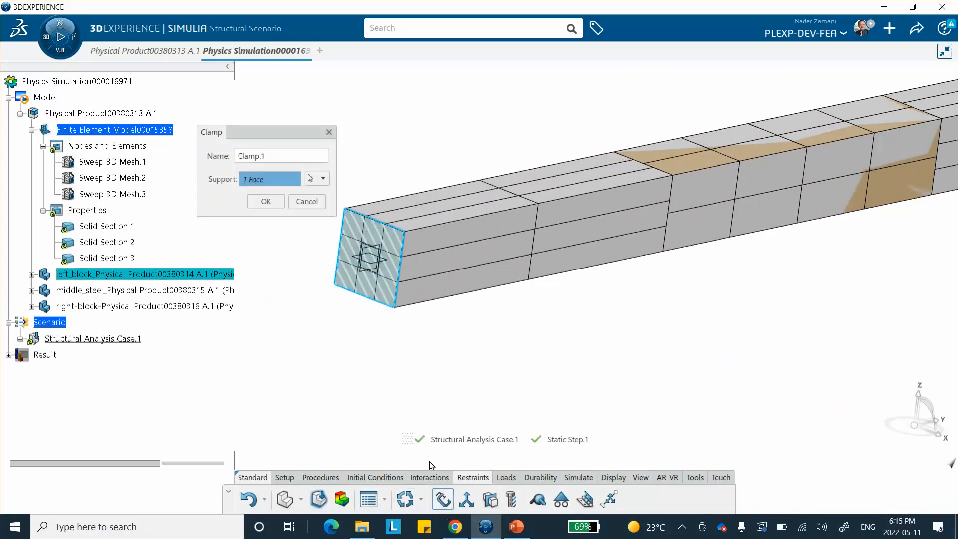
{"action": "left_click", "coordinate": [266, 201]}
Apply a pressure of -100 MPa to the end face of the right block
{"action": "middle_click_drag", "start_coordinate": [551, 220], "coordinate": [443, 376]}
{"action": "middle_click_drag", "start_coordinate": [437, 350], "coordinate": [196, 303]}
{"action": "middle_click_drag", "start_coordinate": [702, 325], "coordinate": [645, 342]}
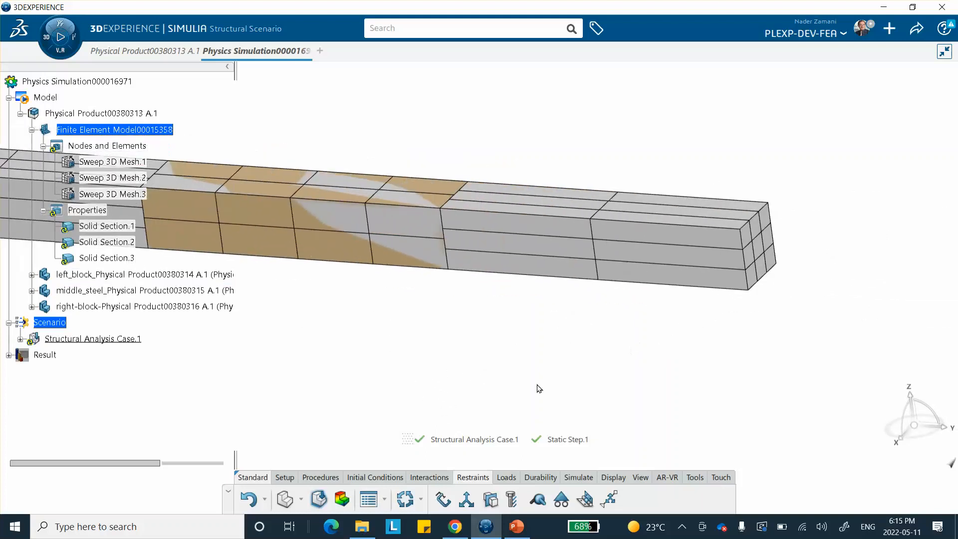
{"action": "left_click", "coordinate": [505, 477]}
{"action": "left_click", "coordinate": [333, 503]}
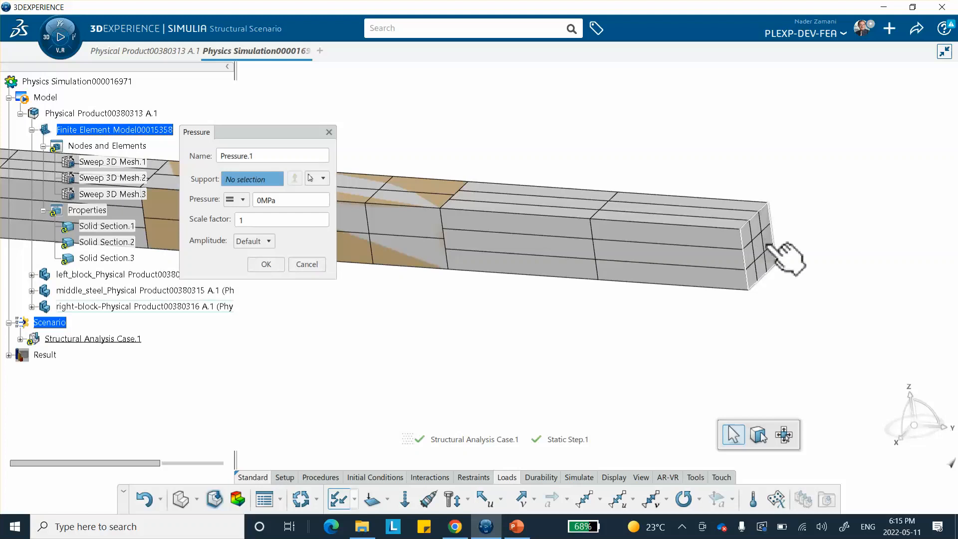
{"action": "left_click", "coordinate": [771, 248]}
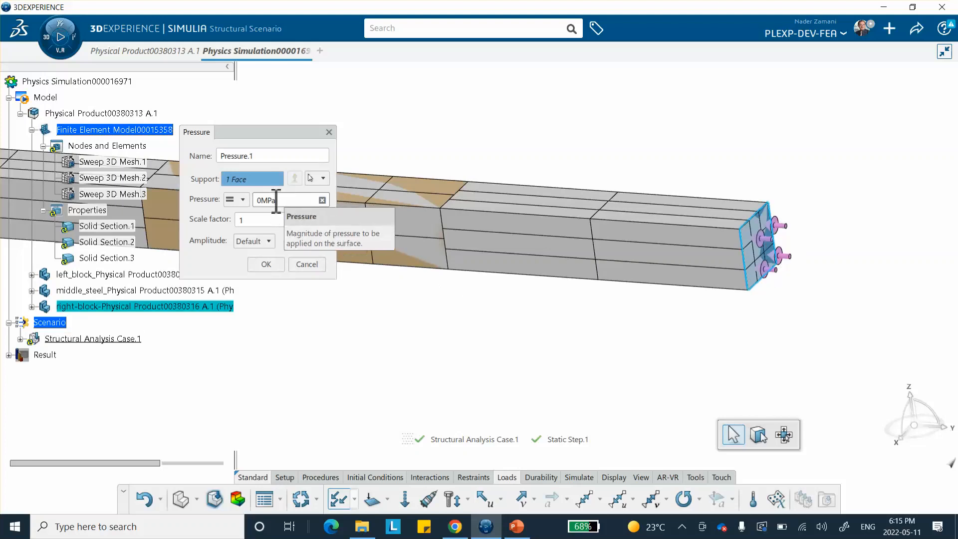
{"action": "left_click", "coordinate": [293, 202]}
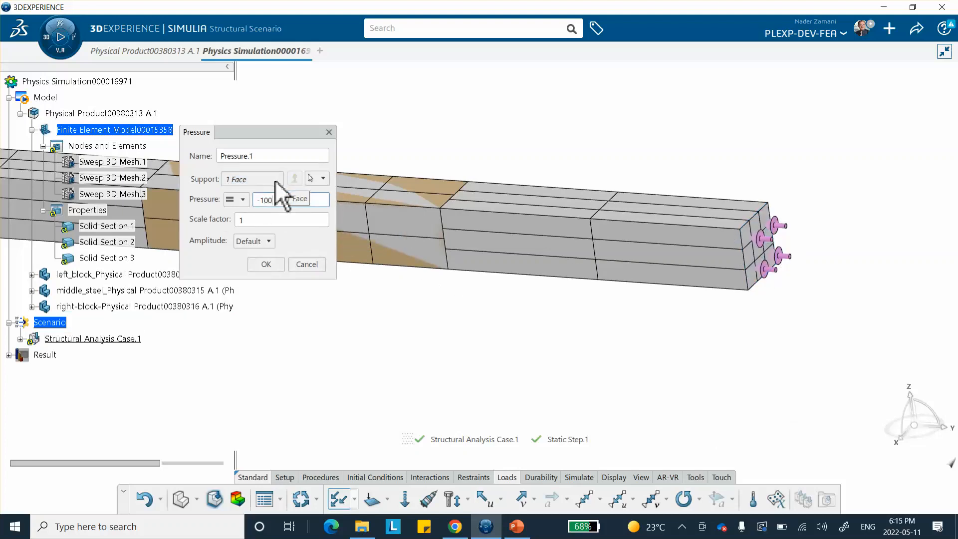
{"action": "type", "text": "-100"}
{"action": "left_click", "coordinate": [267, 264]}
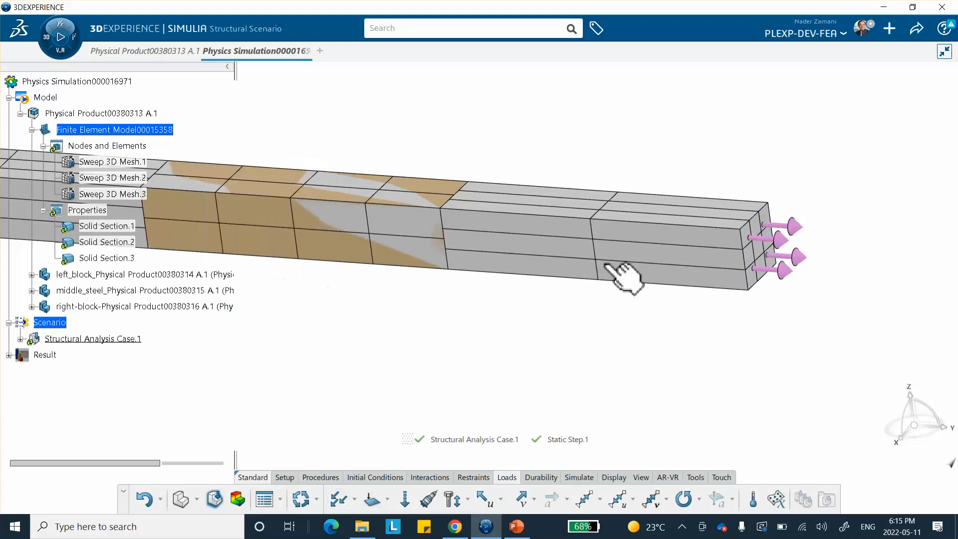
Switch to model creation and run Tie Detection on the whole model at 0.001mm tolerance, applying the found ties
{"action": "middle_click_drag", "start_coordinate": [556, 183], "coordinate": [427, 128]}
{"action": "middle_click_drag", "start_coordinate": [434, 281], "coordinate": [488, 296]}
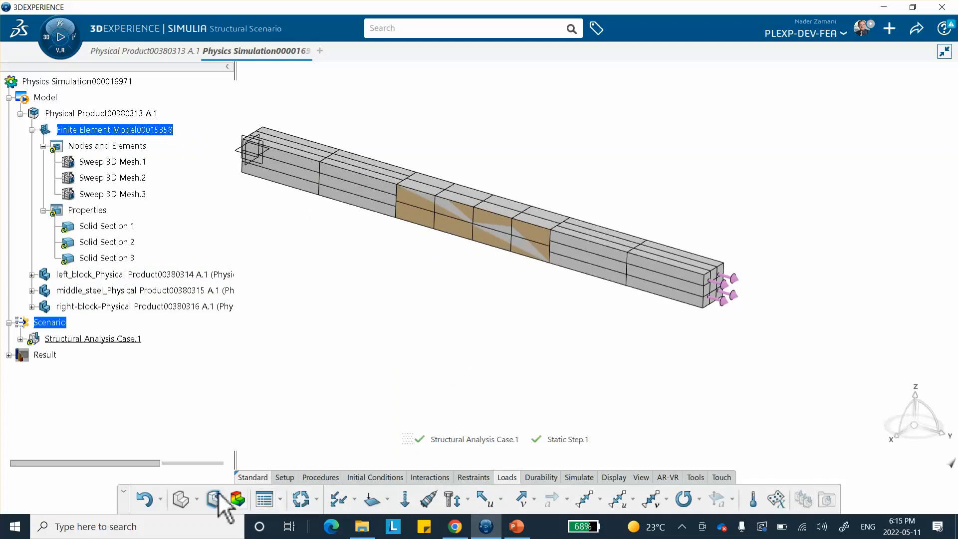
{"action": "left_click", "coordinate": [180, 496]}
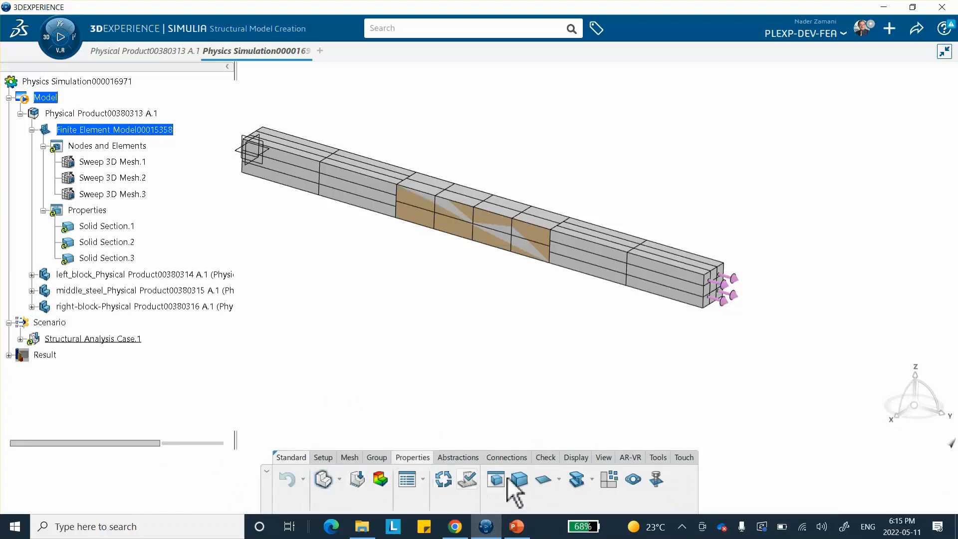
{"action": "left_click", "coordinate": [513, 458]}
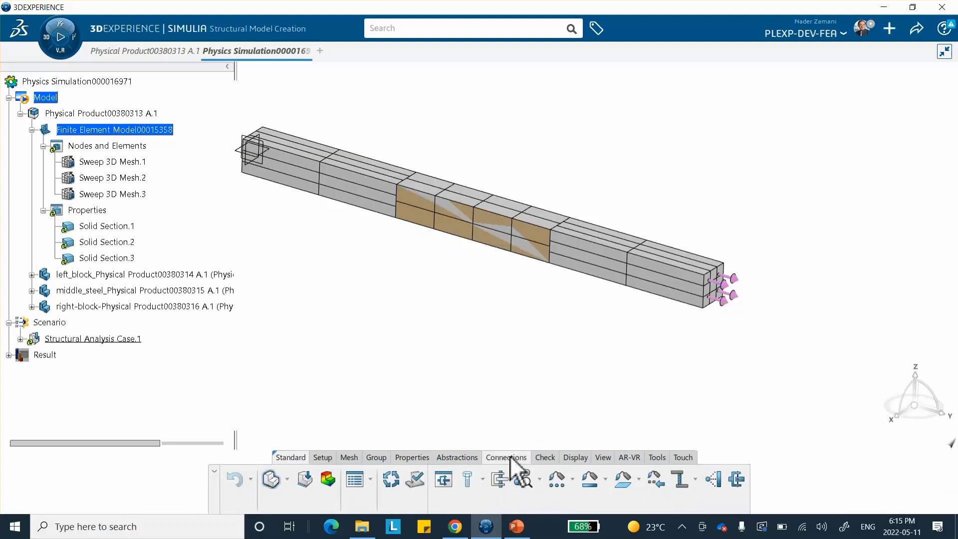
{"action": "middle_click_drag", "start_coordinate": [545, 392], "coordinate": [533, 354]}
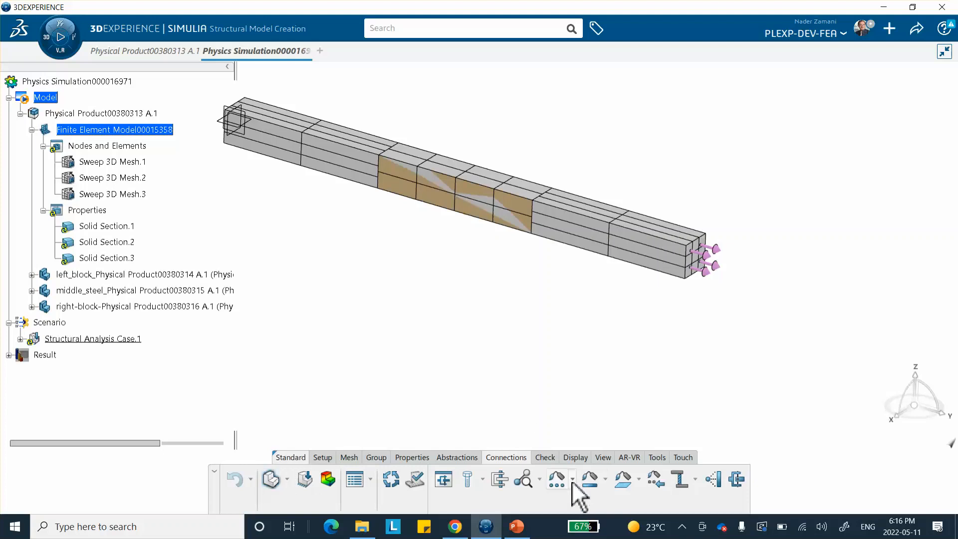
{"action": "left_click", "coordinate": [539, 480]}
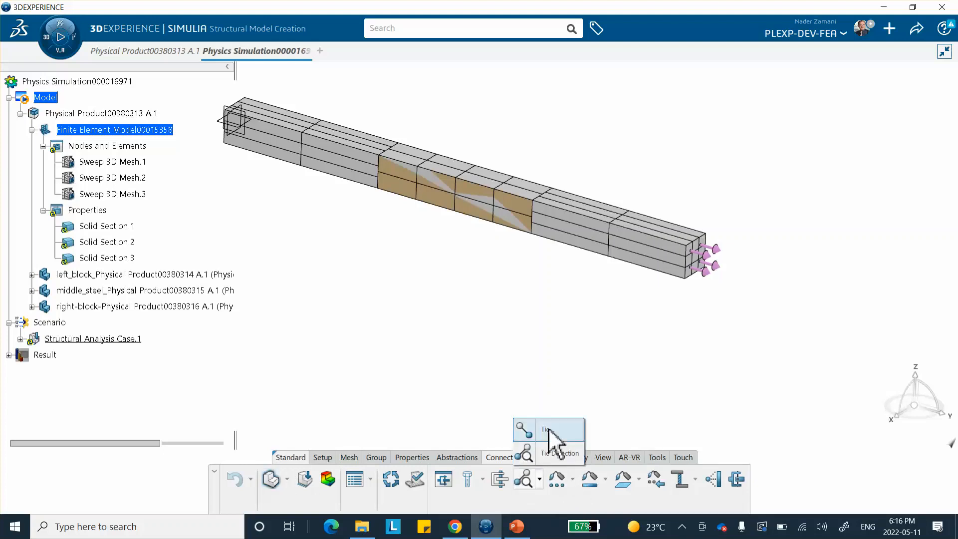
{"action": "left_click", "coordinate": [550, 454]}
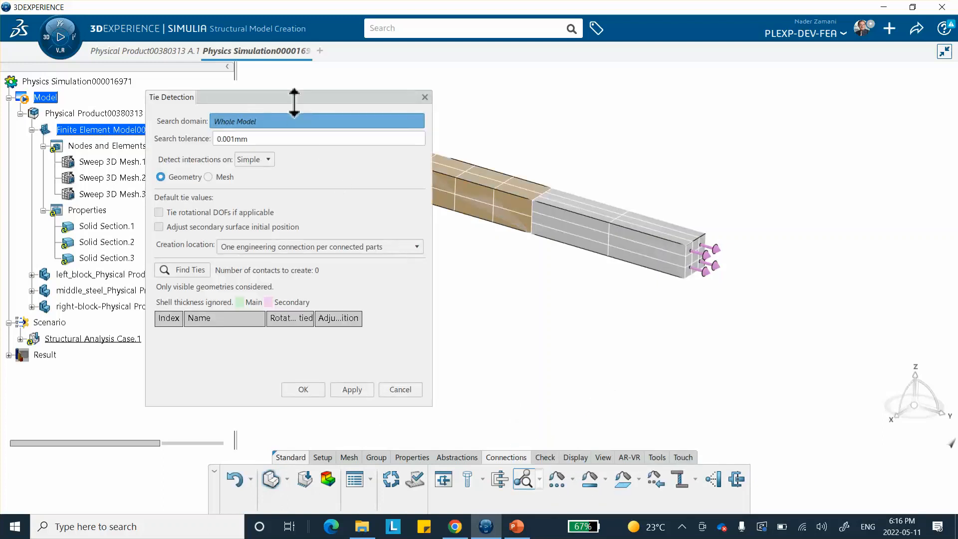
{"action": "left_click_drag", "start_coordinate": [300, 95], "coordinate": [721, 95]}
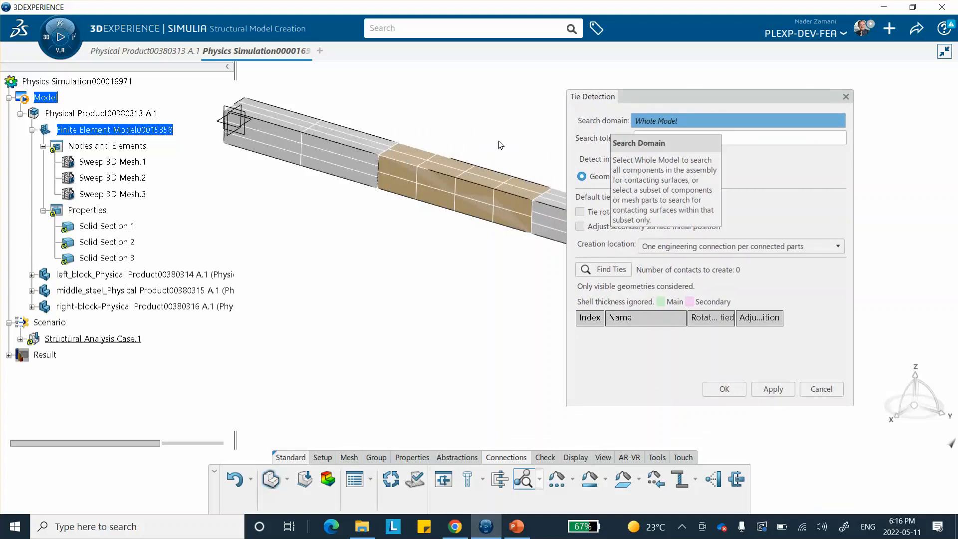
{"action": "middle_click_drag", "start_coordinate": [428, 139], "coordinate": [629, 177]}
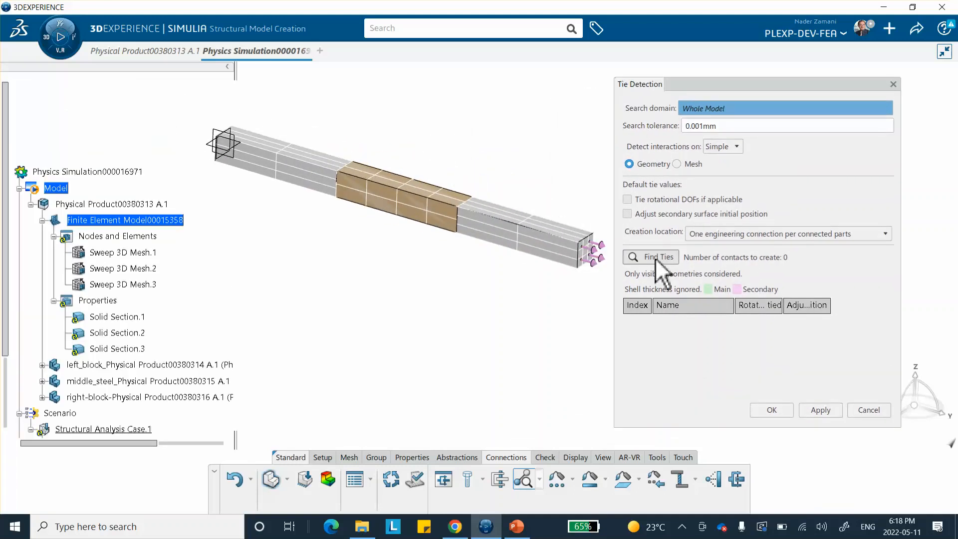
{"action": "left_click", "coordinate": [656, 258]}
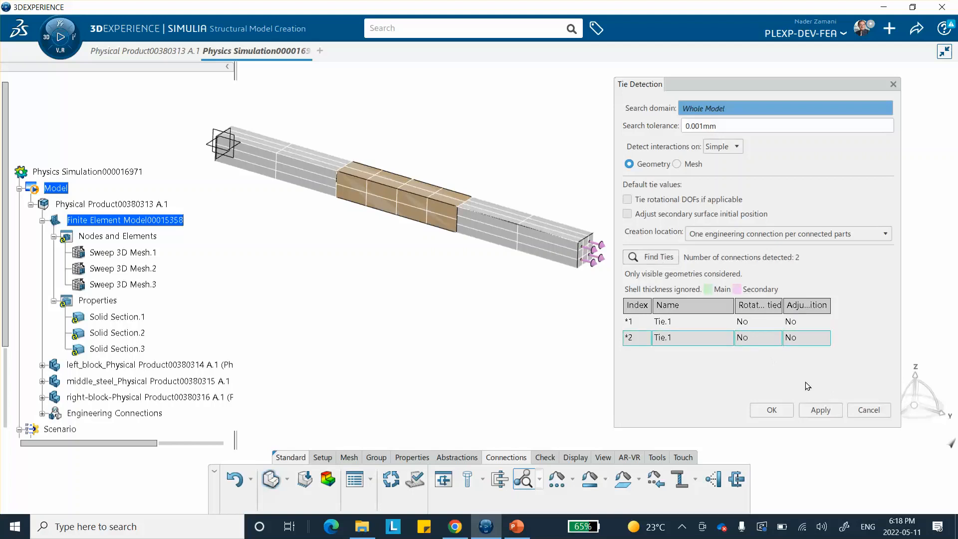
{"action": "left_click", "coordinate": [818, 409]}
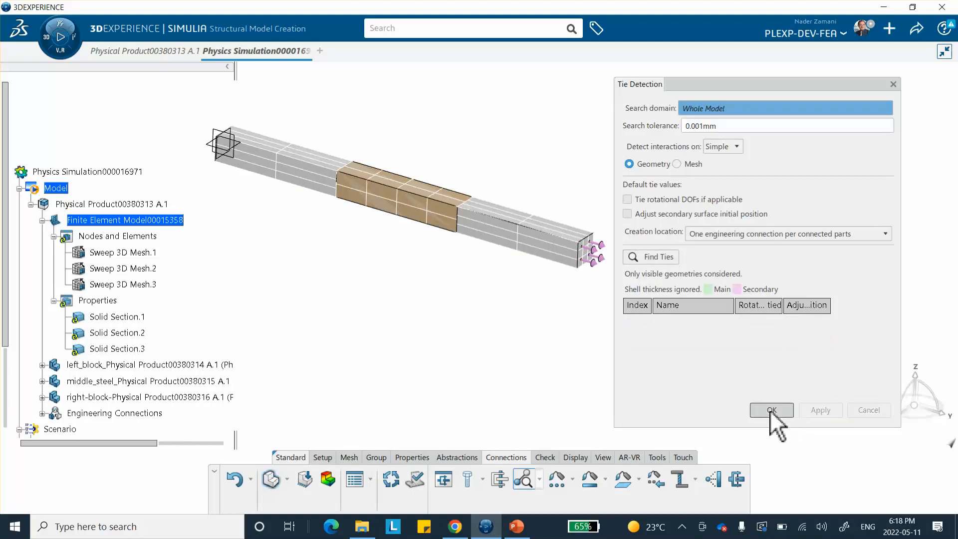
{"action": "left_click", "coordinate": [772, 411]}
Expand the Engineering Connections branch to inspect the created connections
{"action": "scroll", "coordinate": [60, 326], "scroll_direction": "down", "scroll_amount": 2}
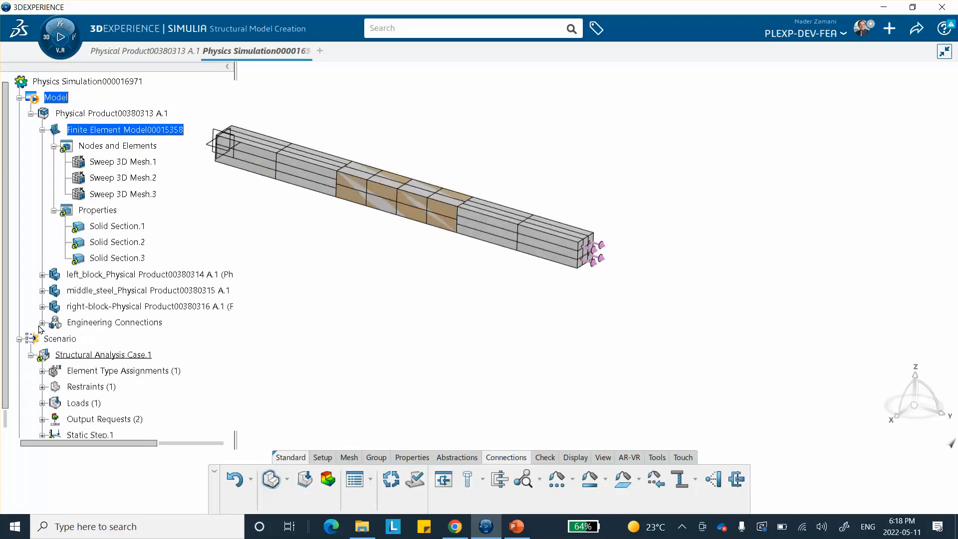
{"action": "left_click", "coordinate": [42, 323]}
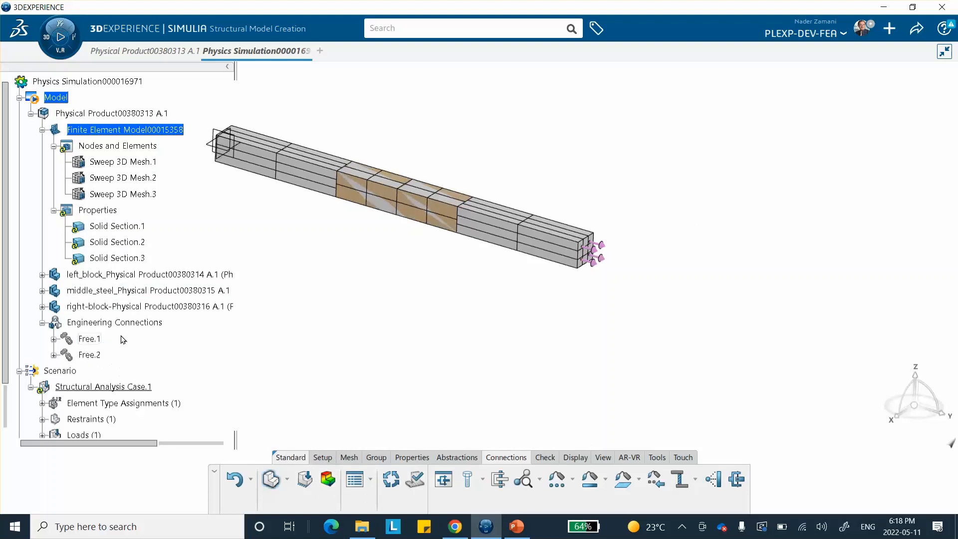
{"action": "middle_click_drag", "start_coordinate": [352, 315], "coordinate": [429, 316]}
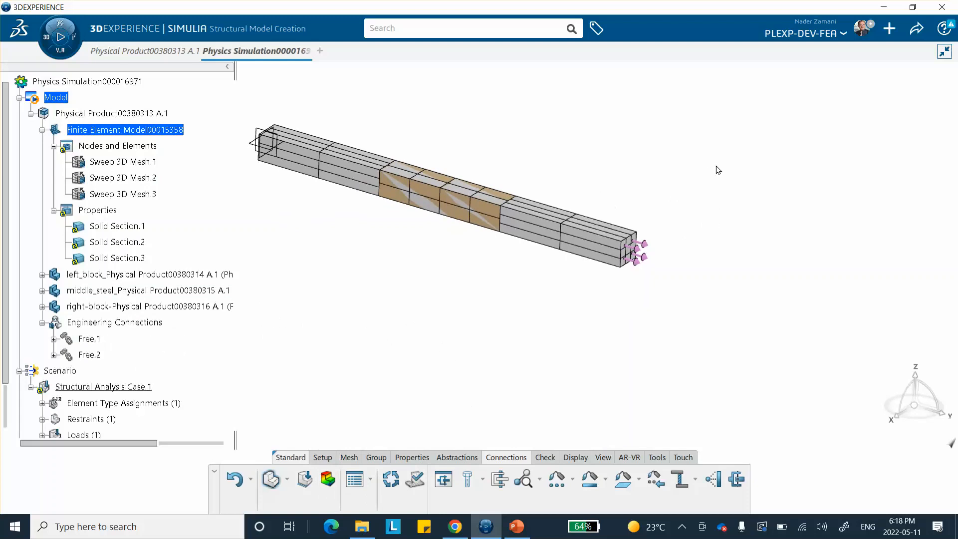
Open the Visibility Manager and toggle the connections' visibility so the tie connections are shown
{"action": "right_click", "coordinate": [711, 150]}
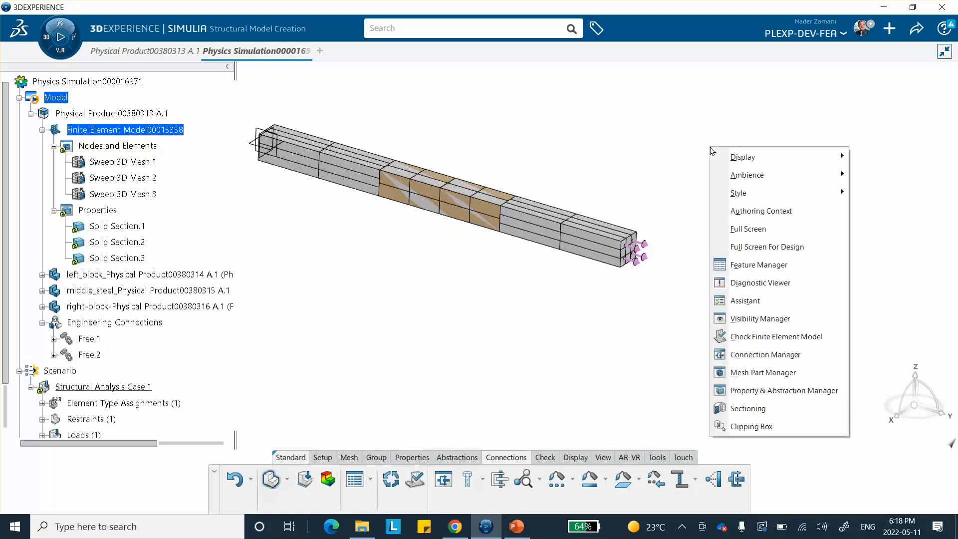
{"action": "left_click", "coordinate": [739, 323]}
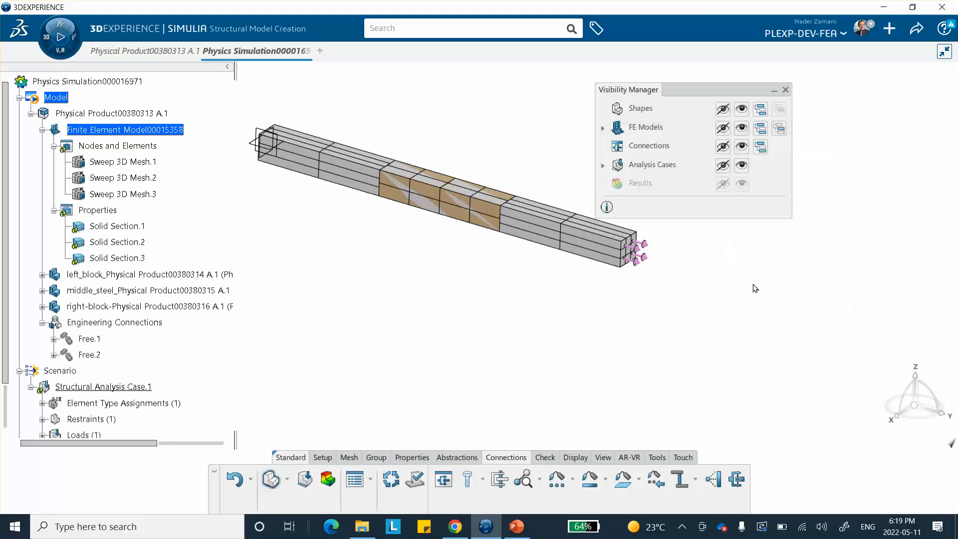
{"action": "middle_click_drag", "start_coordinate": [591, 172], "coordinate": [538, 213]}
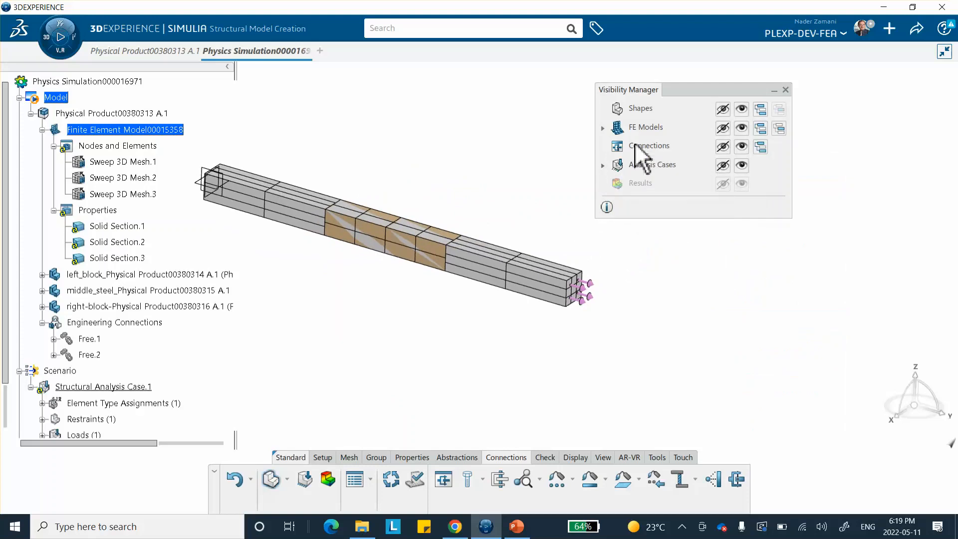
{"action": "left_click", "coordinate": [722, 146]}
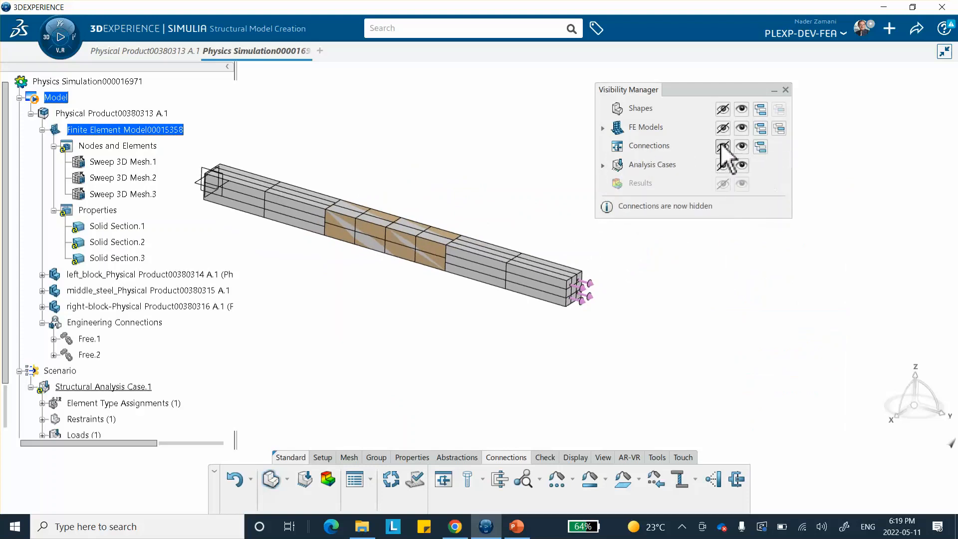
{"action": "left_click", "coordinate": [740, 149]}
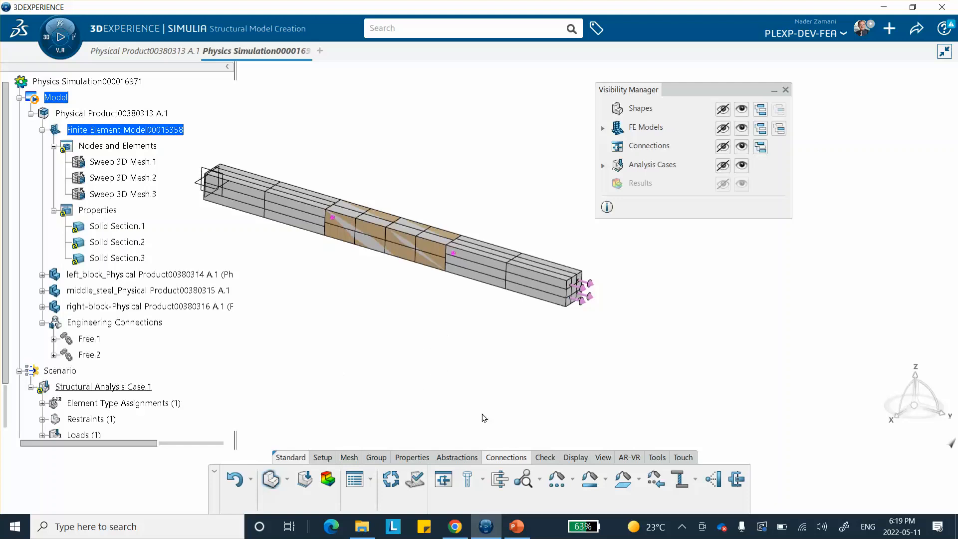
Switch to the structural scenario and run the model and scenario checks
{"action": "left_click", "coordinate": [305, 479]}
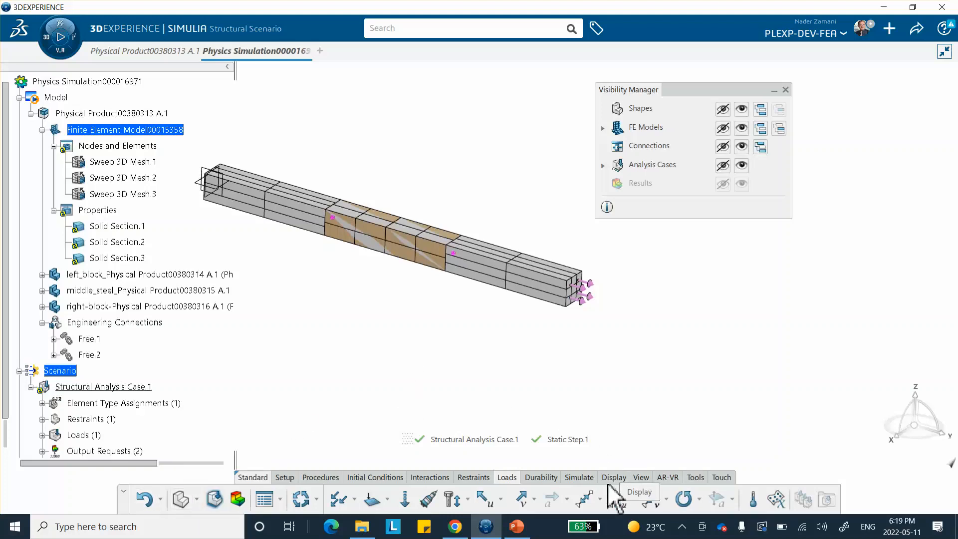
{"action": "left_click", "coordinate": [579, 477]}
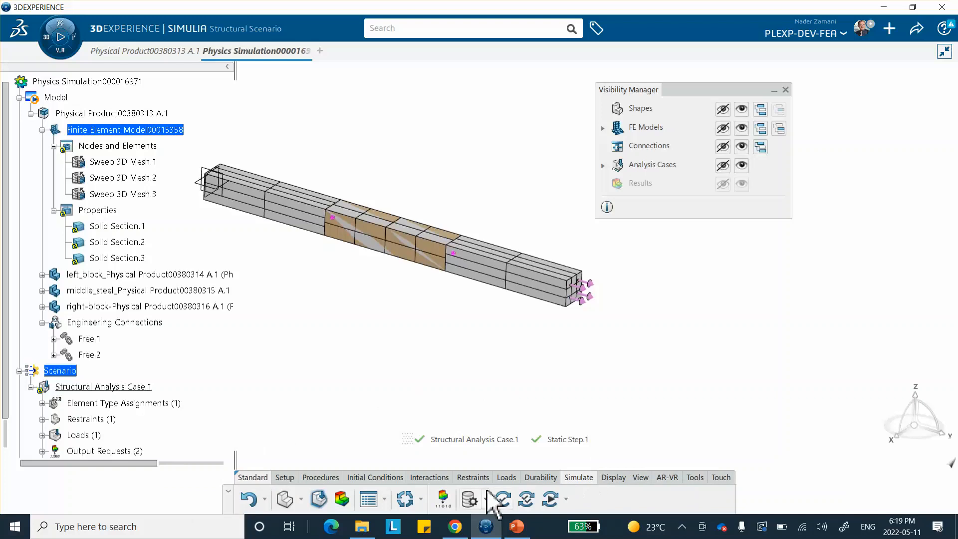
{"action": "left_click", "coordinate": [499, 501]}
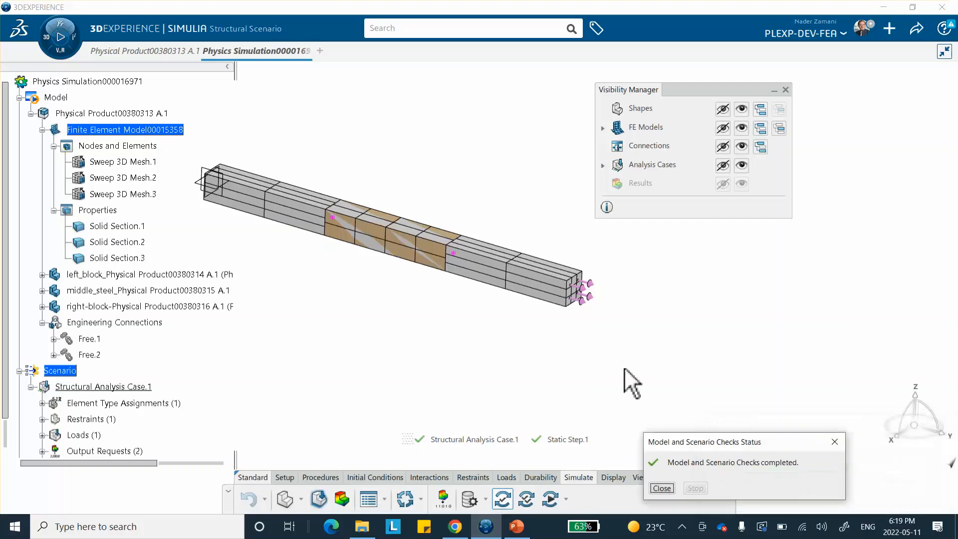
{"action": "left_click", "coordinate": [661, 488]}
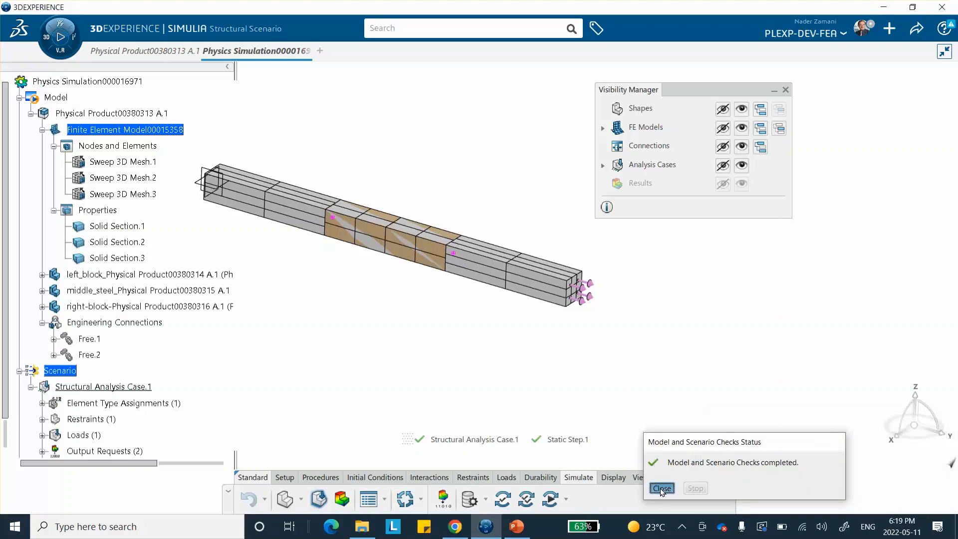
Run the simulation checks on the structural analysis case locally with 4 cores
{"action": "left_click", "coordinate": [526, 498]}
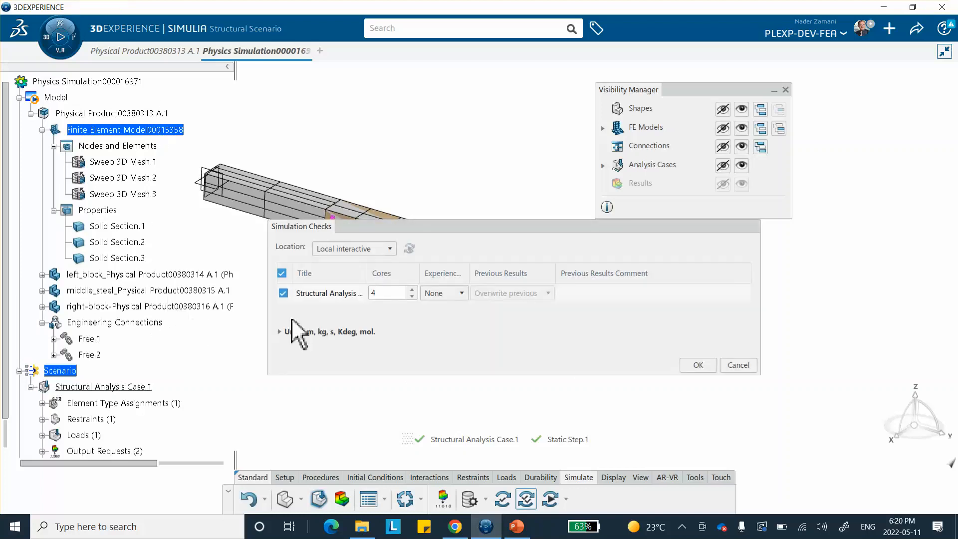
{"action": "left_click", "coordinate": [705, 366]}
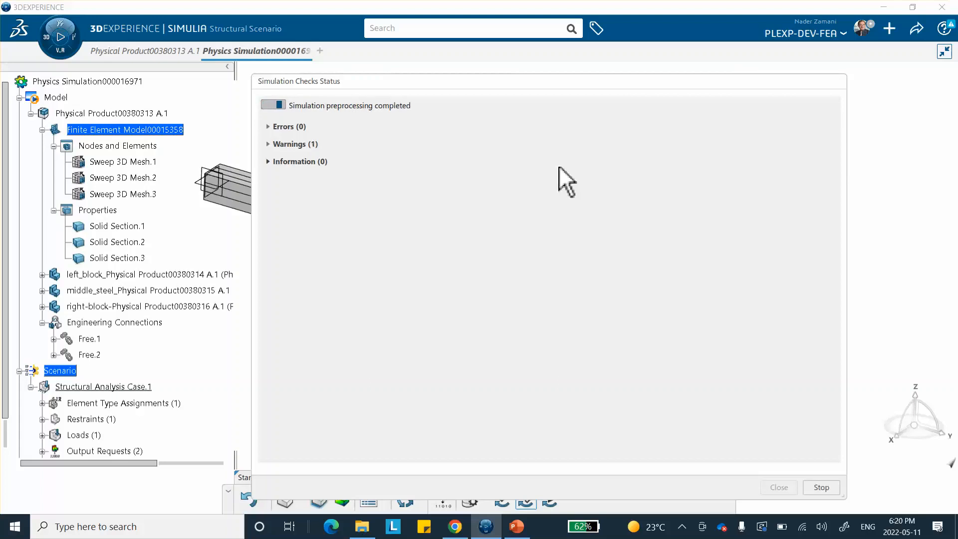
Switch to PowerPoint and review the tie detection and von Mises stress reference slides
{"action": "left_click", "coordinate": [516, 526]}
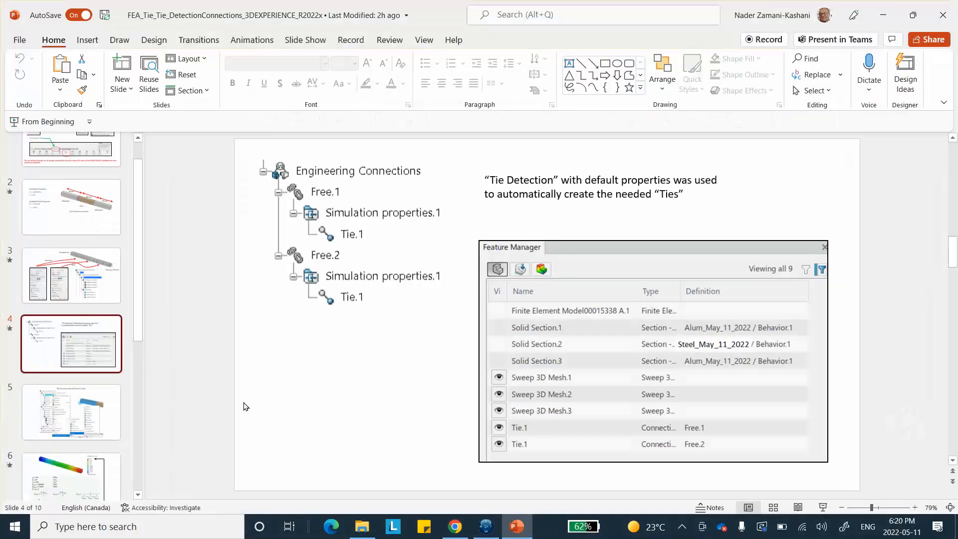
{"action": "scroll", "coordinate": [70, 409], "scroll_direction": "down", "scroll_amount": 4}
{"action": "left_click", "coordinate": [56, 398]}
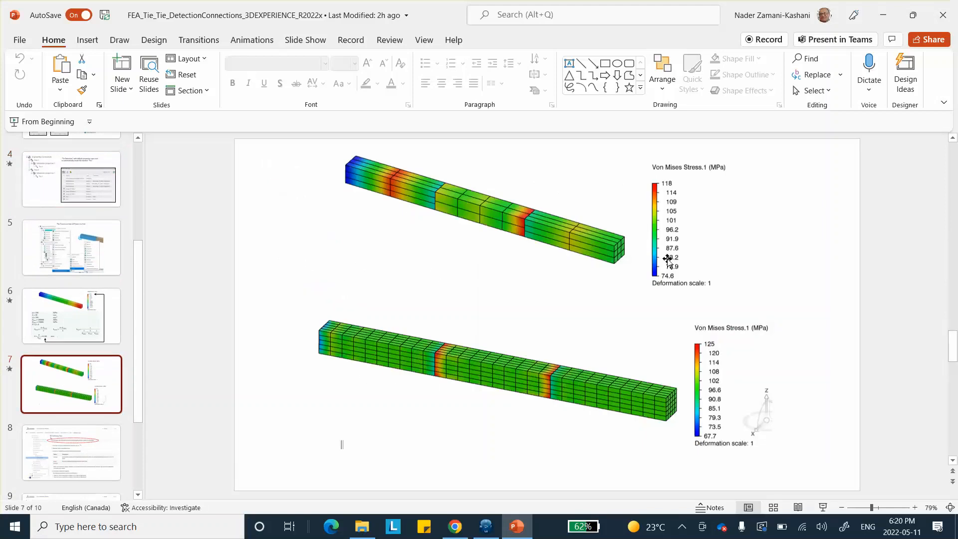
{"action": "left_click", "coordinate": [890, 20]}
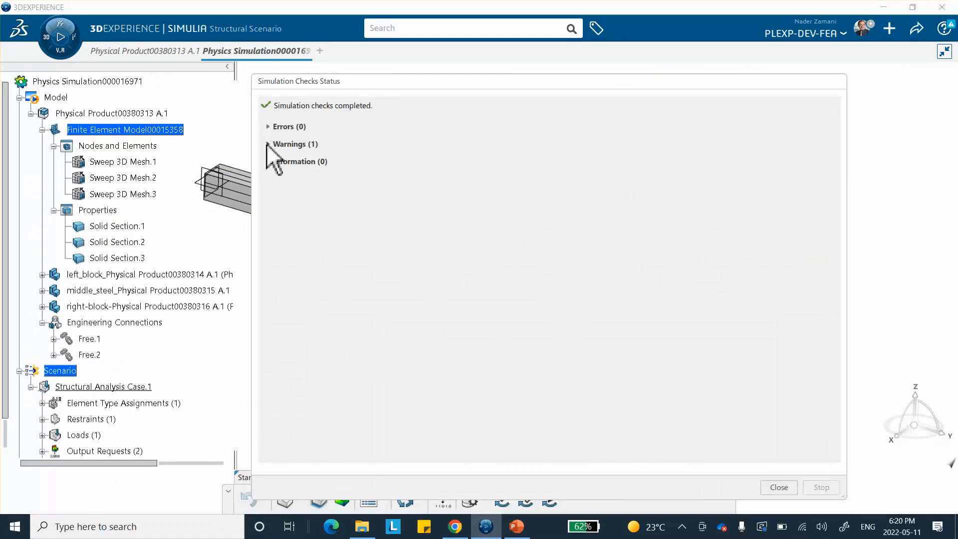
Close the checks status window and launch the simulation locally with 4 cores
{"action": "left_click", "coordinate": [779, 487]}
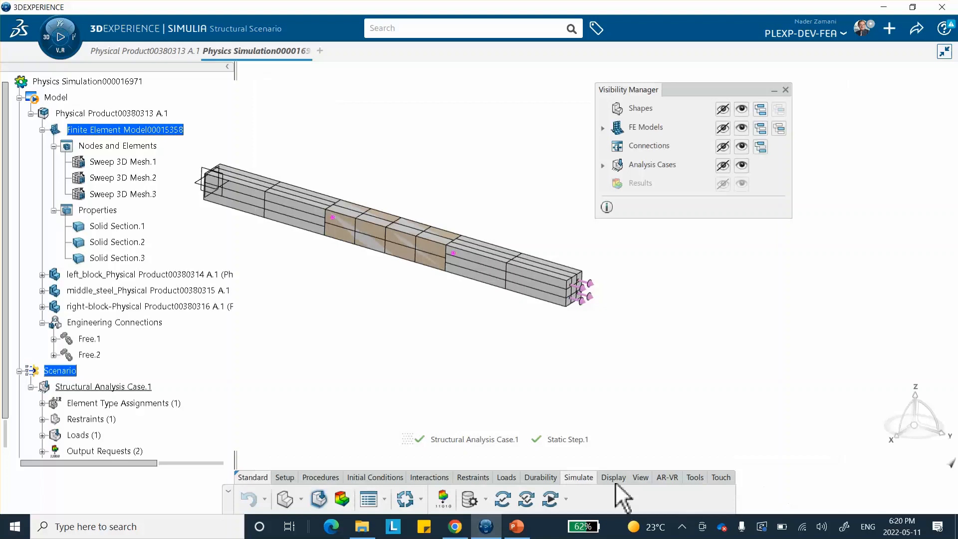
{"action": "left_click", "coordinate": [550, 499]}
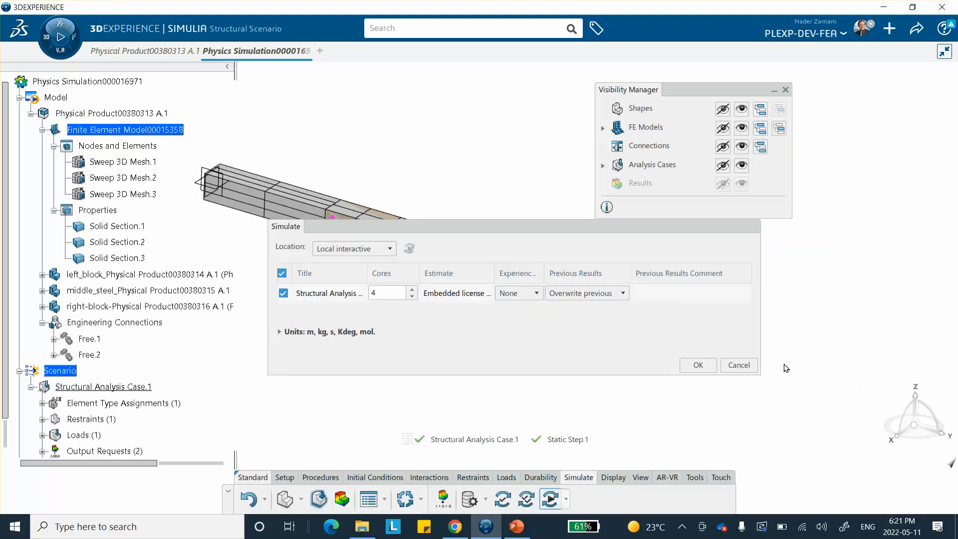
{"action": "left_click", "coordinate": [707, 363]}
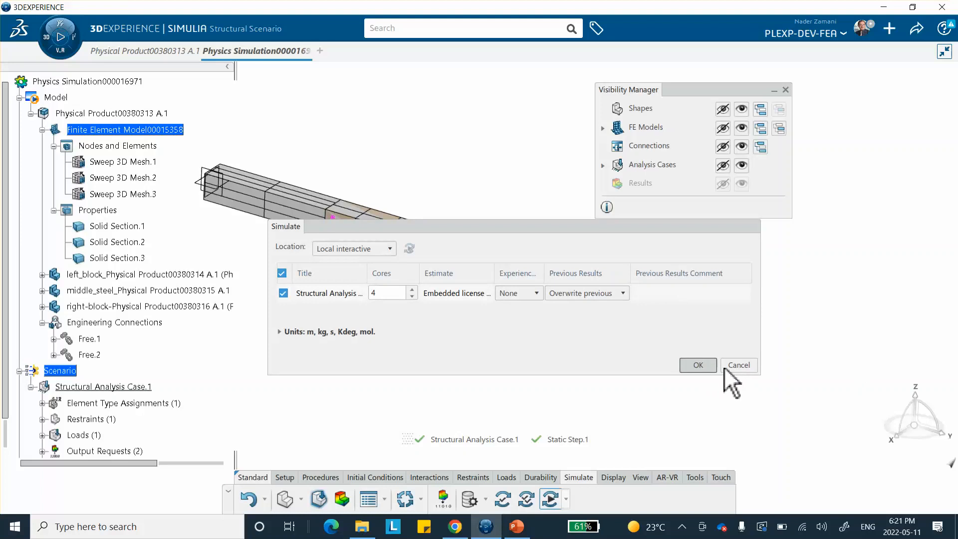
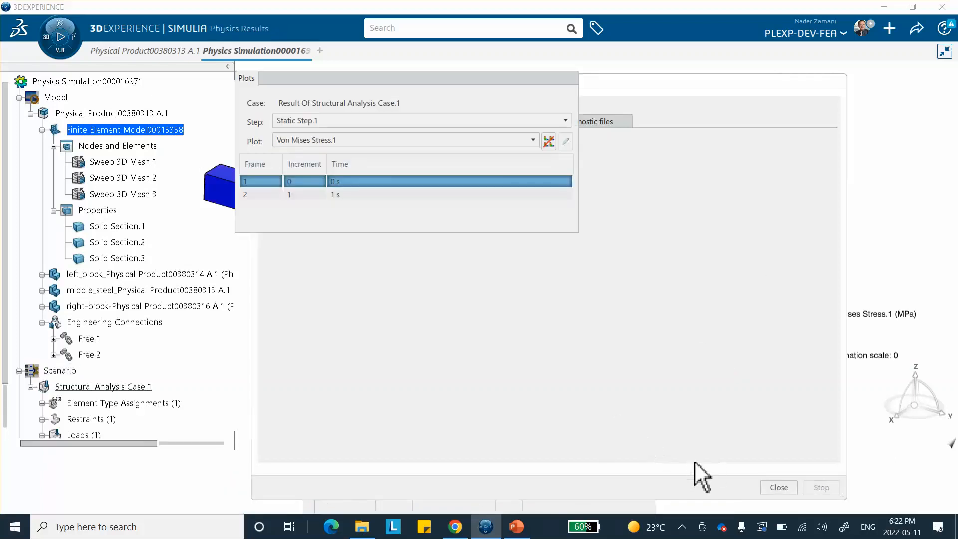
Close the simulation status window and display the von Mises stress result at the final 1 s frame
{"action": "left_click", "coordinate": [776, 487]}
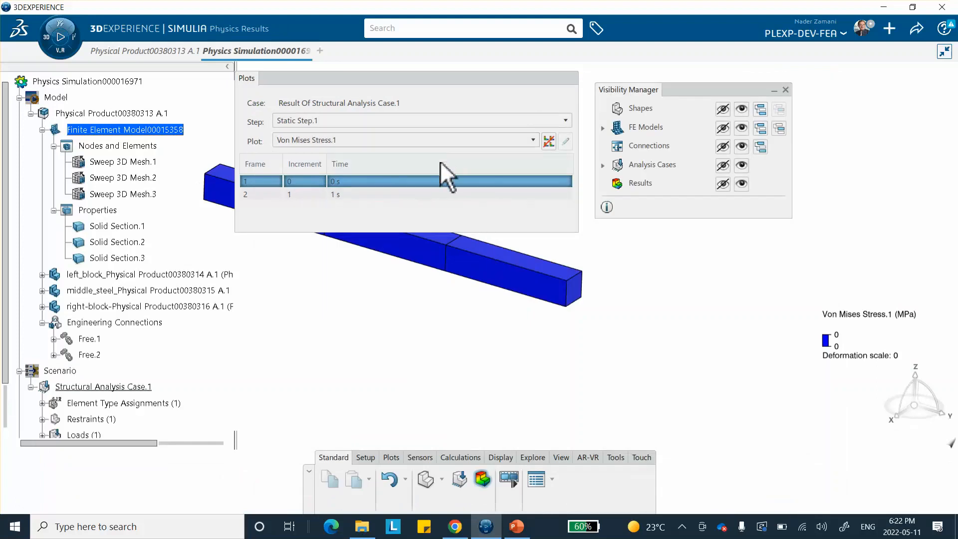
{"action": "middle_click_drag", "start_coordinate": [483, 249], "coordinate": [505, 359]}
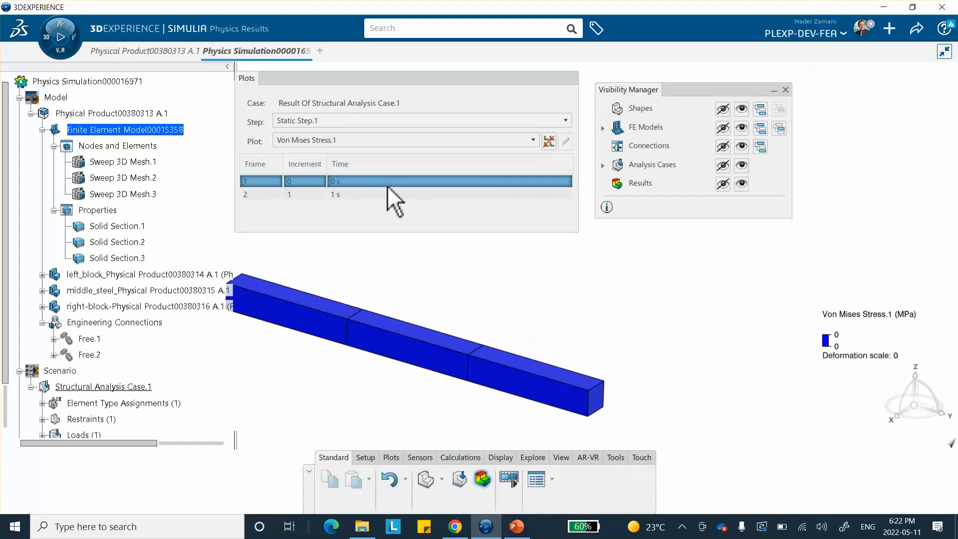
{"action": "left_click", "coordinate": [372, 193]}
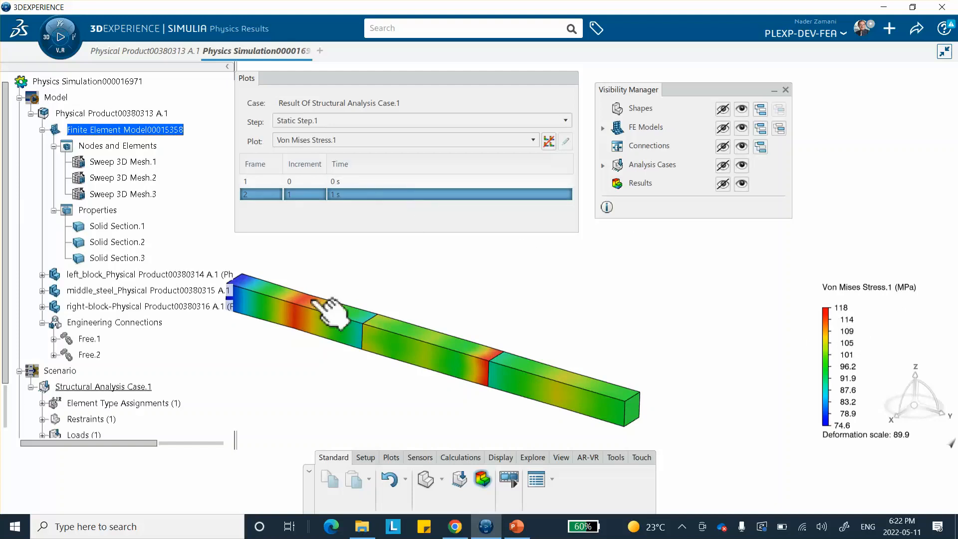
Switch to PowerPoint to compare the stress plot with the reference slide, then return to 3DEXPERIENCE
{"action": "left_click", "coordinate": [517, 526]}
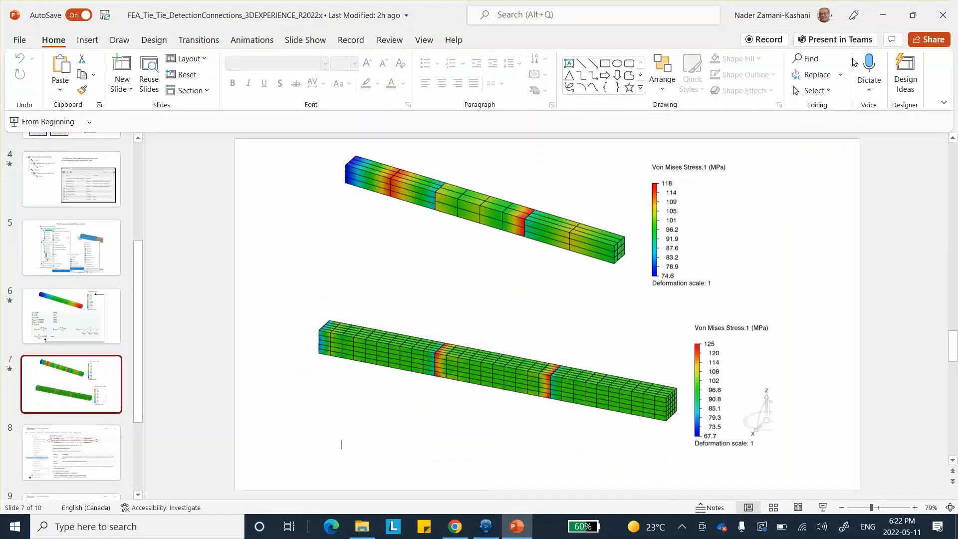
{"action": "left_click", "coordinate": [882, 15]}
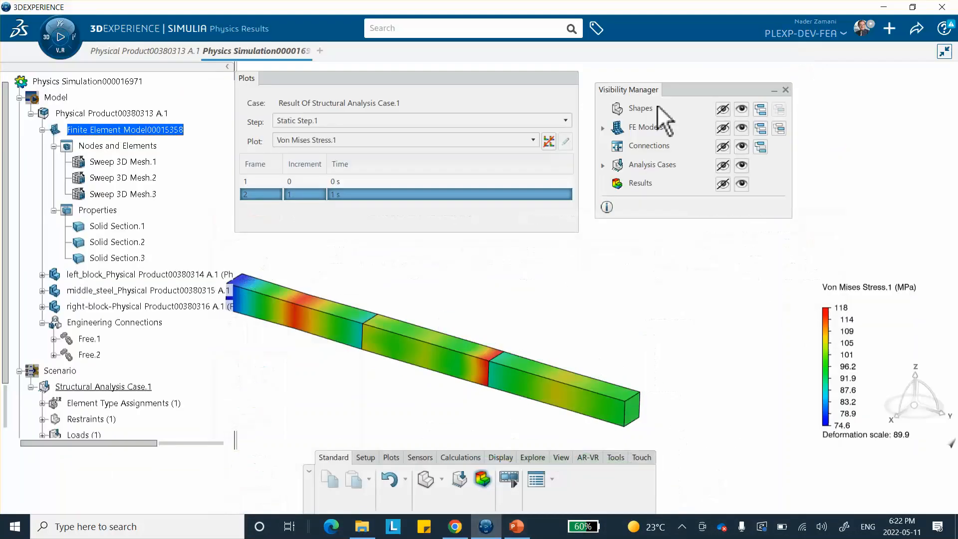
Change the displayed plot to Displacement.1
{"action": "left_click", "coordinate": [389, 141]}
{"action": "left_click", "coordinate": [368, 167]}
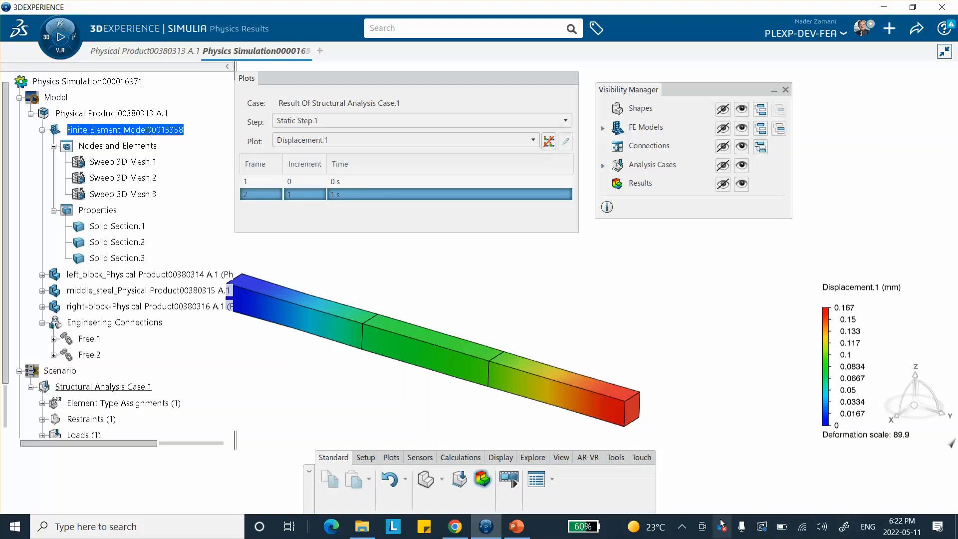
{"action": "left_click", "coordinate": [682, 526]}
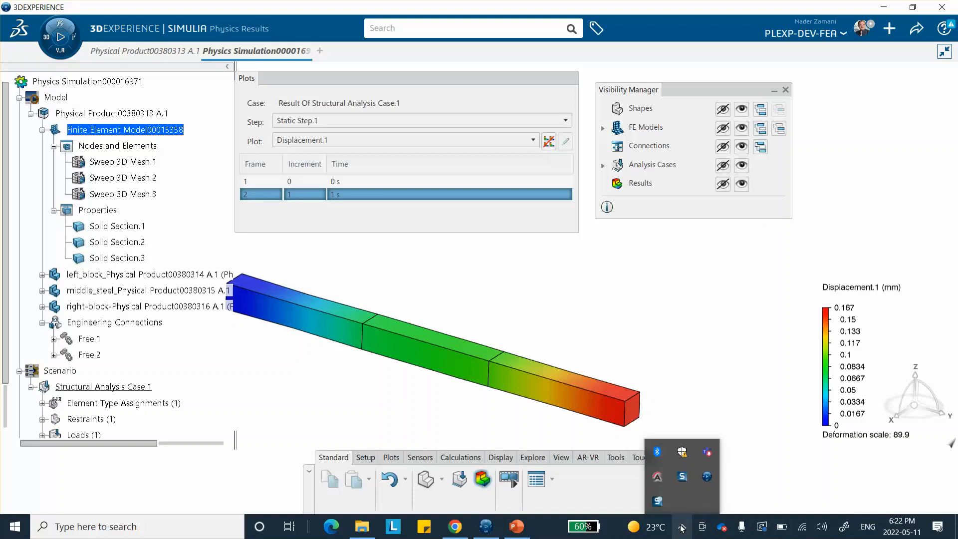